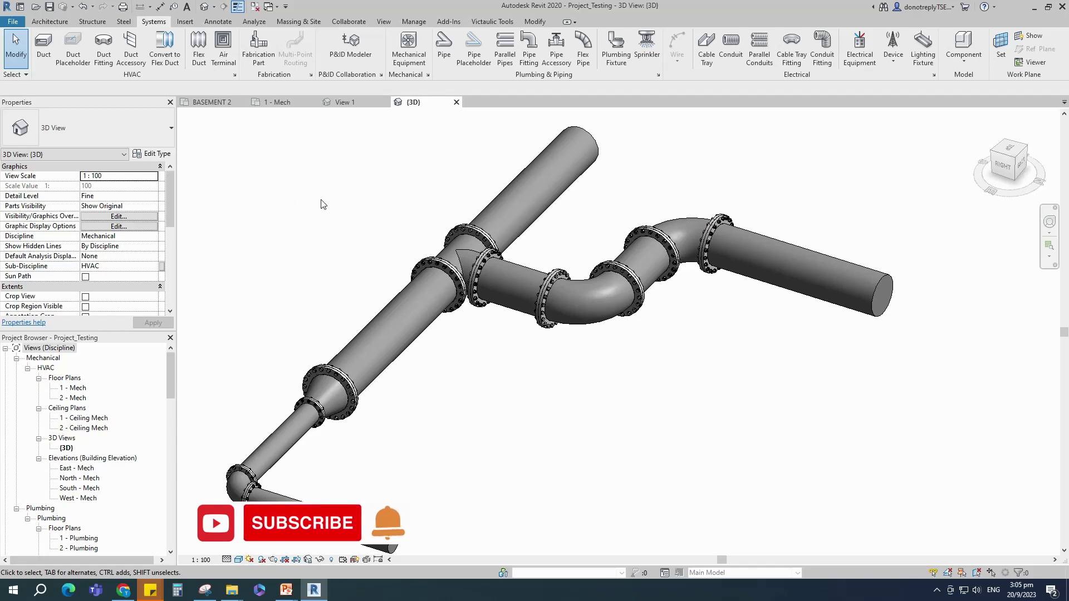
# - Create a new family from the face-based generic model template
pyautogui.click(11, 22)
pyautogui.moveTo(39, 64)
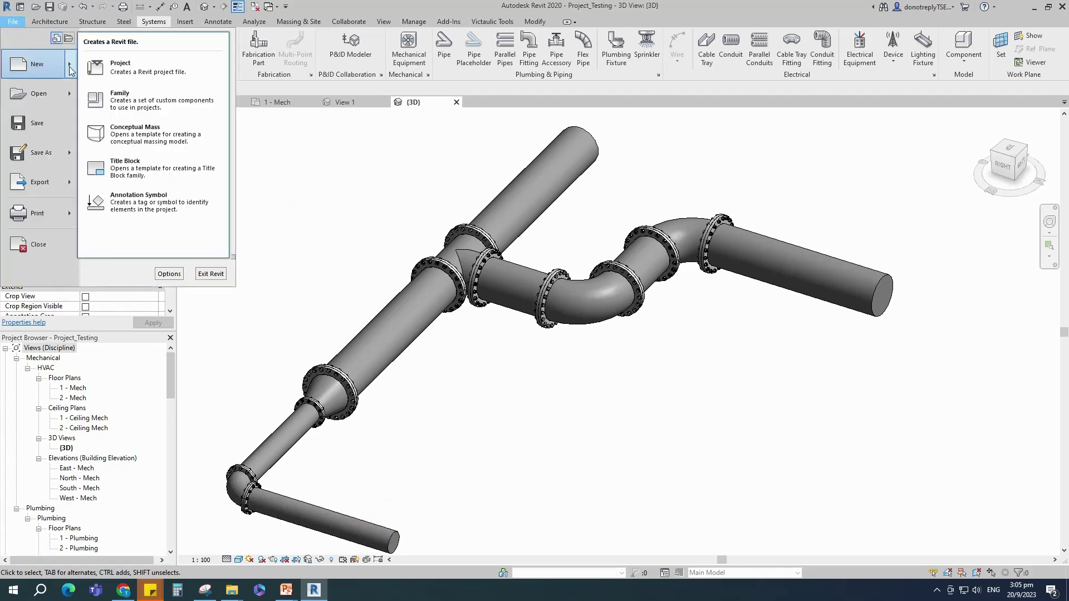
pyautogui.click(127, 104)
pyautogui.scroll(-10, 477, 269)
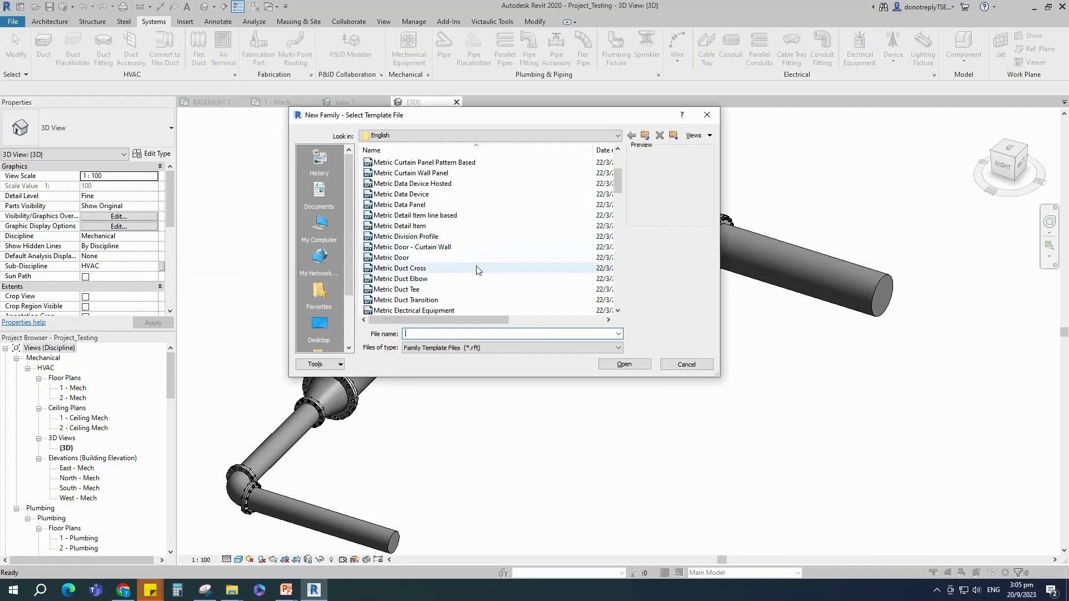
pyautogui.click(446, 205)
pyautogui.click(622, 364)
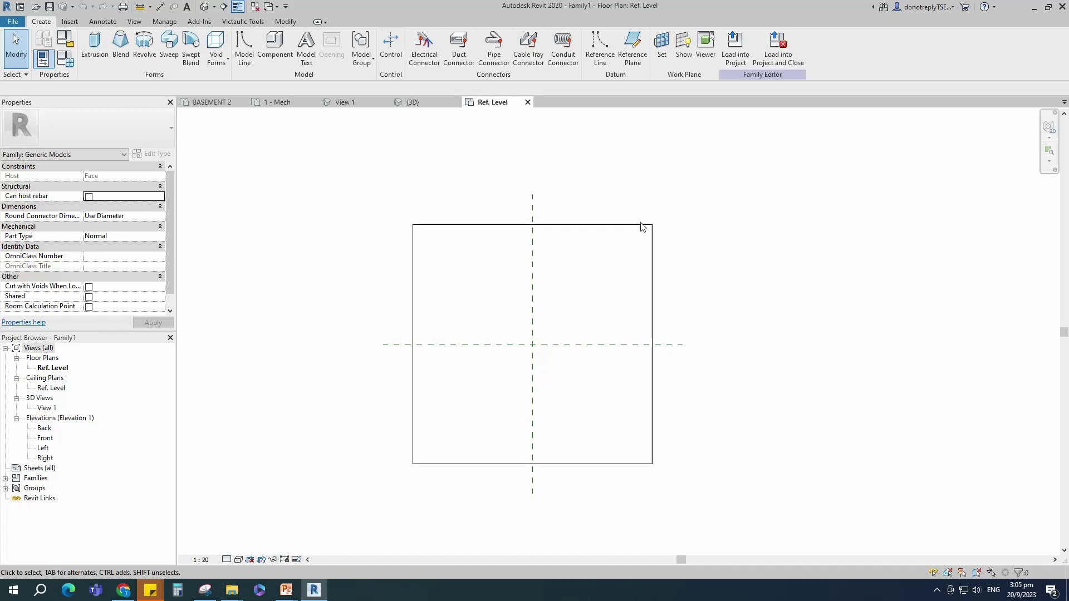
# - Load the family file "Hex Bolt-Nut with washer (Size_M10-100)" into the new family
pyautogui.click(69, 21)
pyautogui.click(470, 49)
pyautogui.click(767, 299)
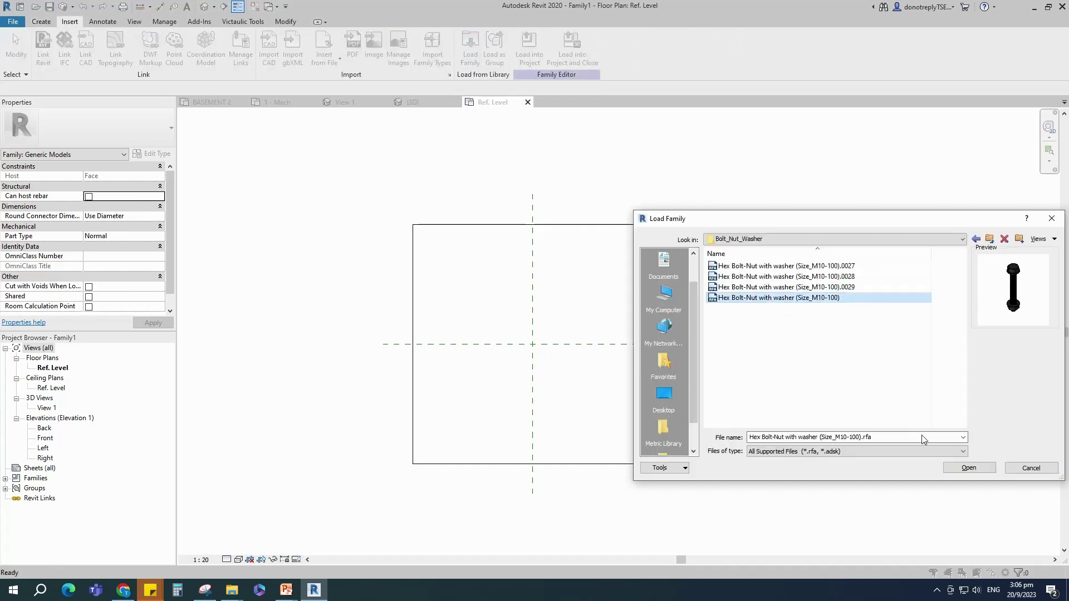
pyautogui.click(969, 468)
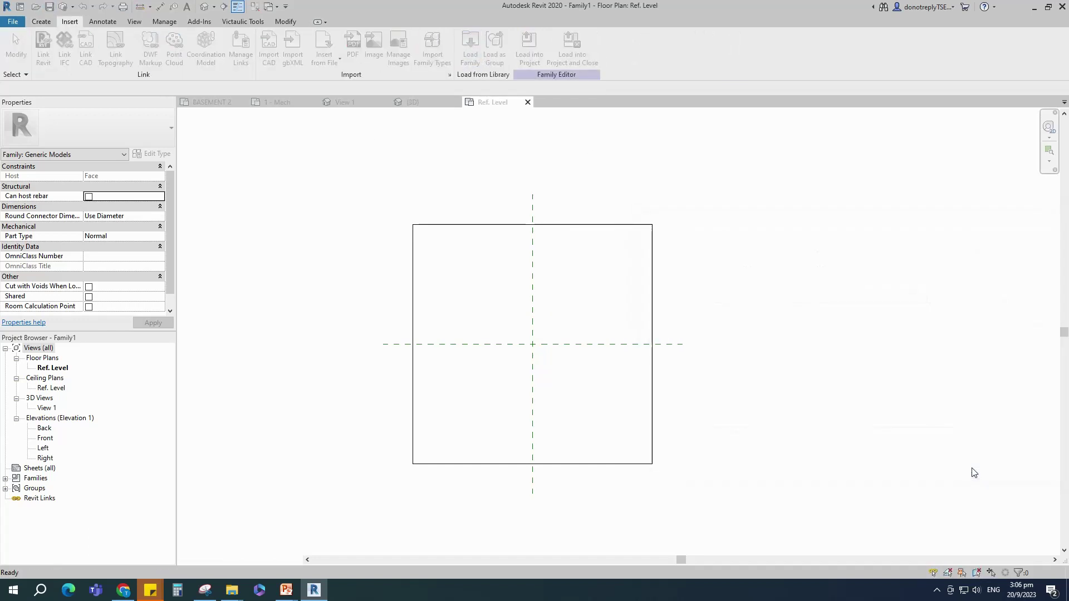
# - Place one Hex Bolt-Nut with washer on the Ref. Level work plane, on the vertical reference plane 200 mm above the horizontal one
pyautogui.click(5, 478)
pyautogui.click(16, 498)
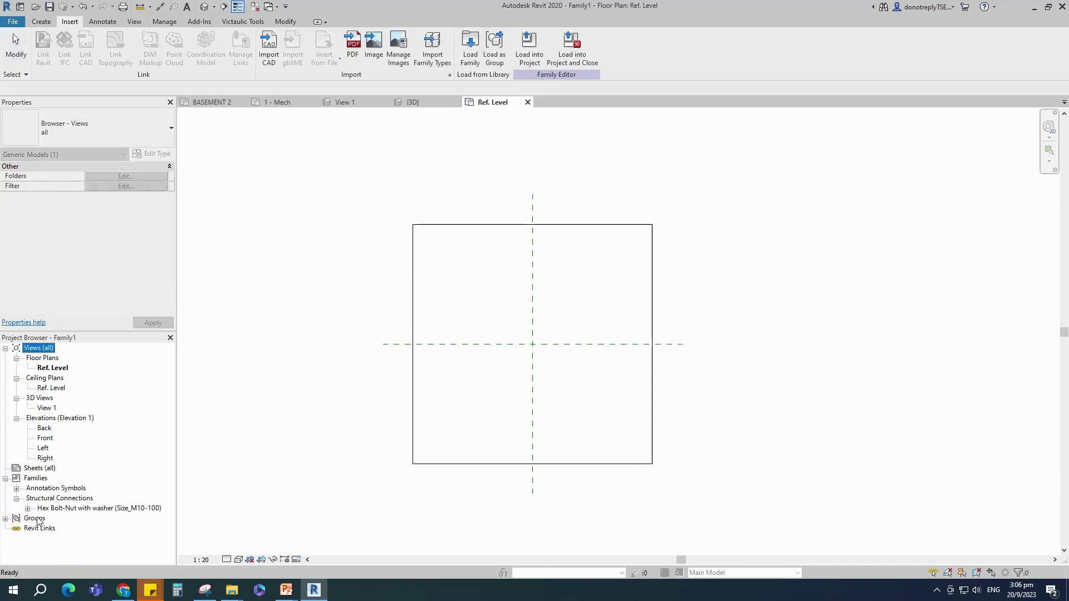
pyautogui.click(28, 508)
pyautogui.moveTo(110, 519); pyautogui.dragTo(497, 313)
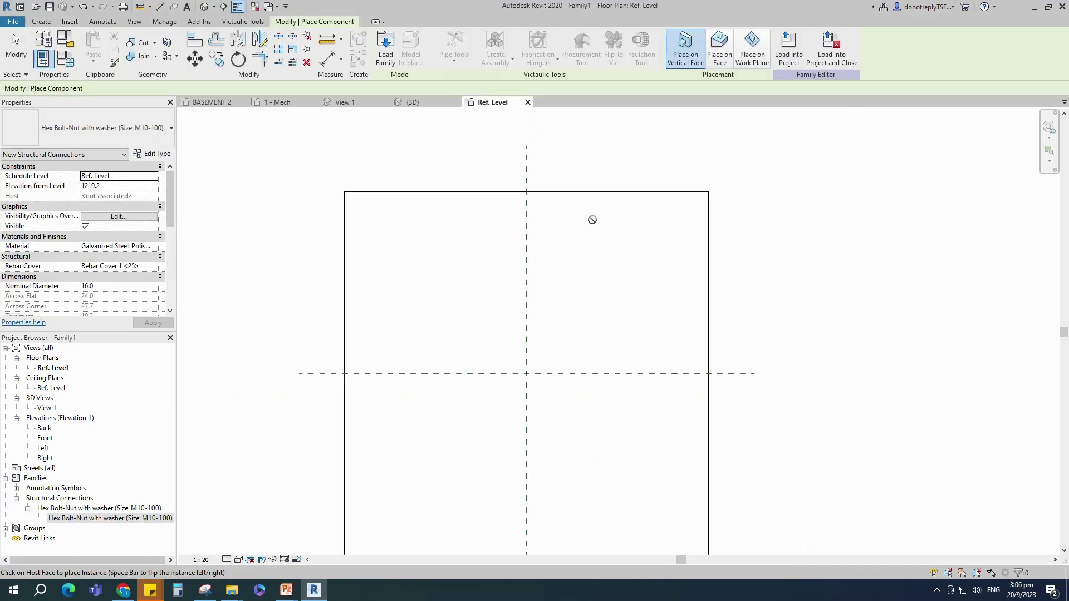
pyautogui.scroll(4, 526, 312)
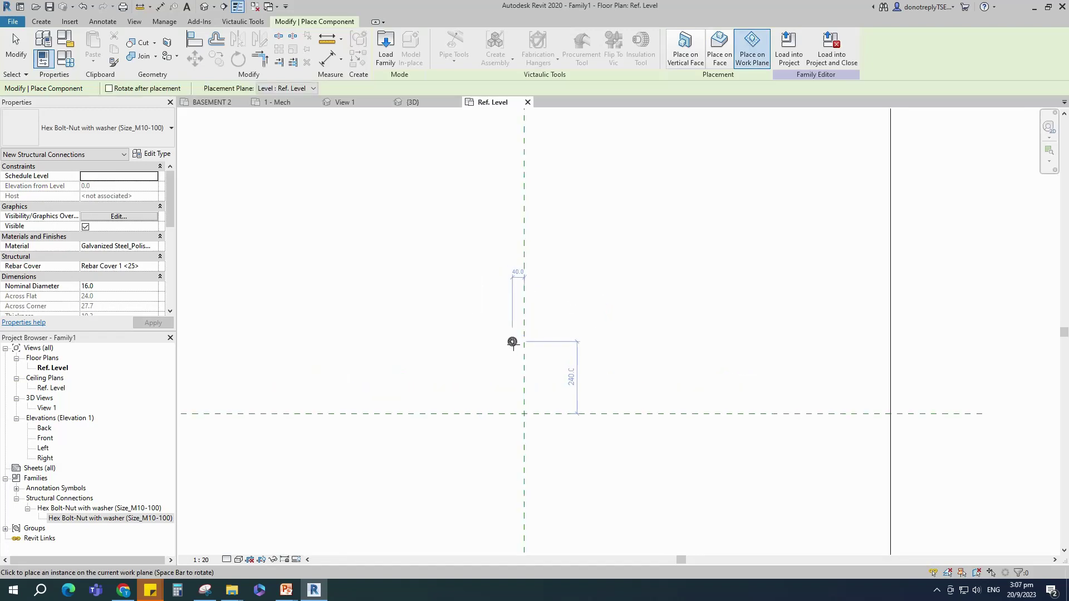
pyautogui.click(524, 354)
pyautogui.press('Escape')
pyautogui.press('Escape')
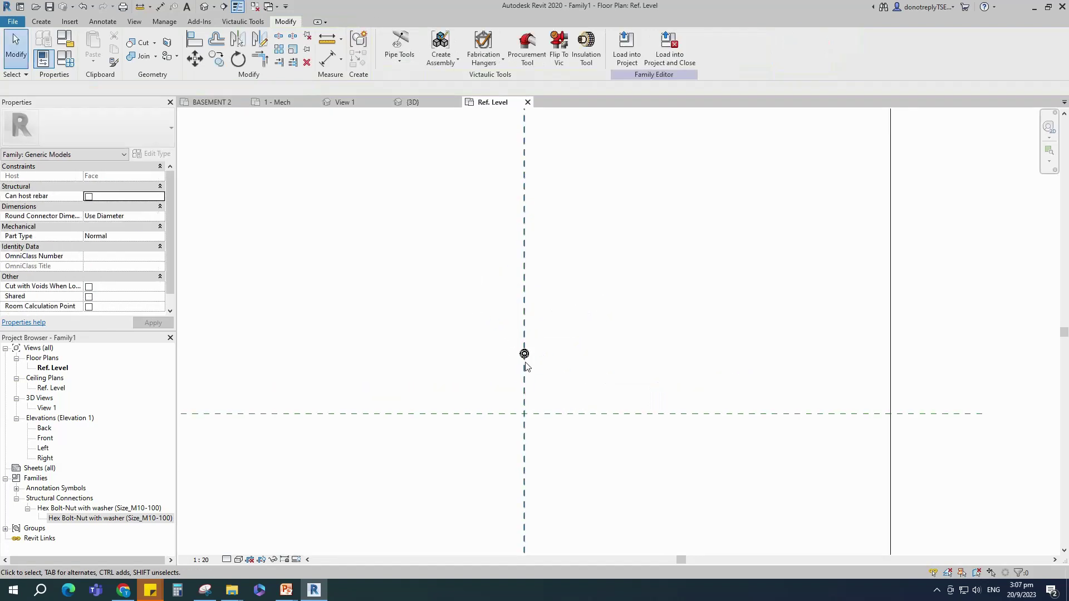
# - Associate the placed bolt's Material with a new family parameter named "Bolt Nut"
pyautogui.scroll(1, 585, 358)
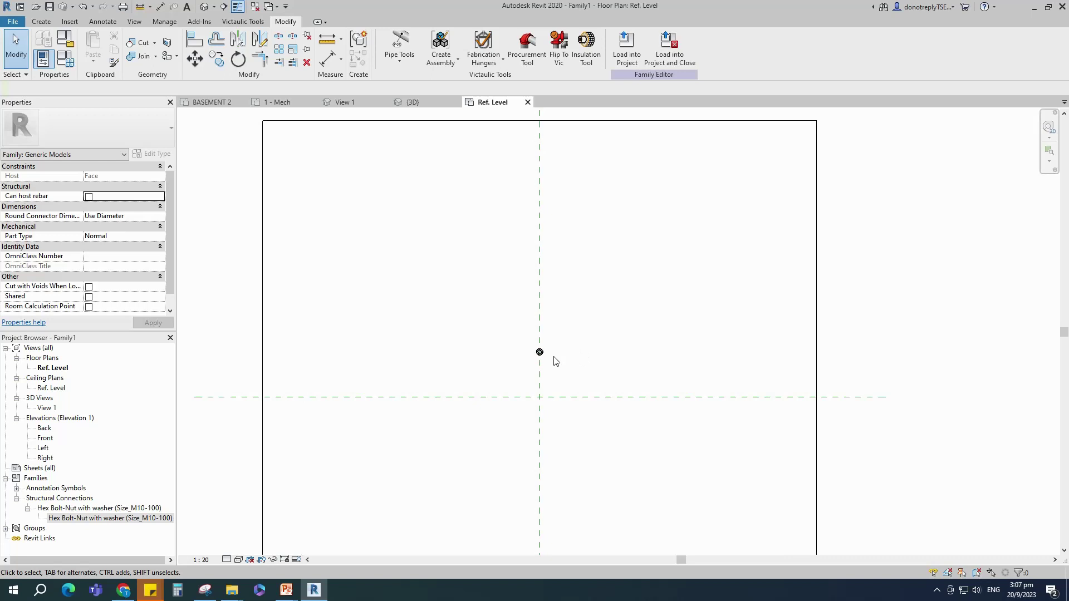
pyautogui.click(539, 351)
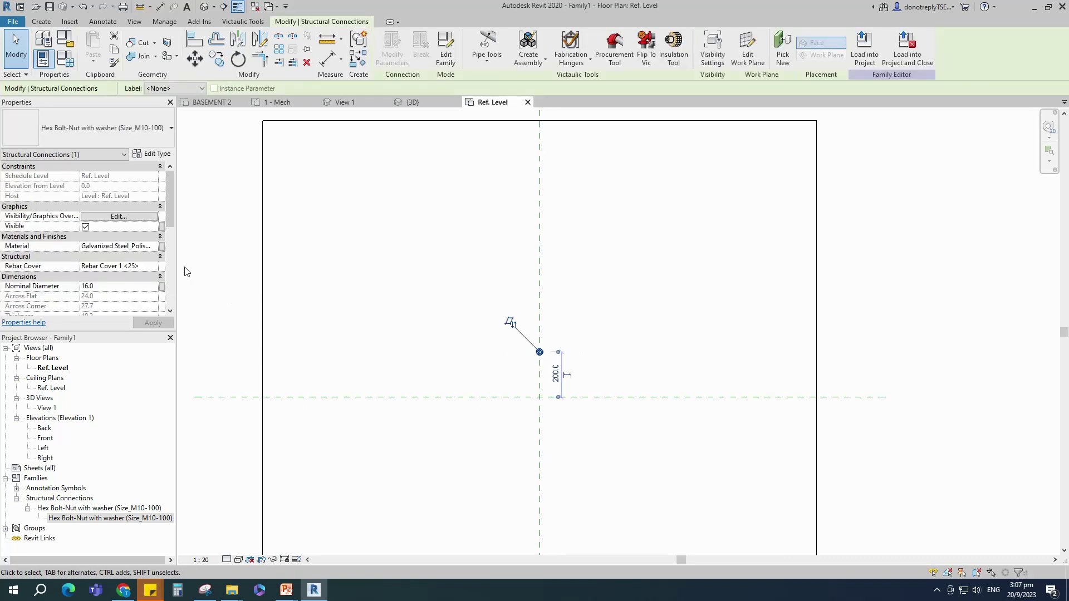
pyautogui.scroll(-1, 121, 285)
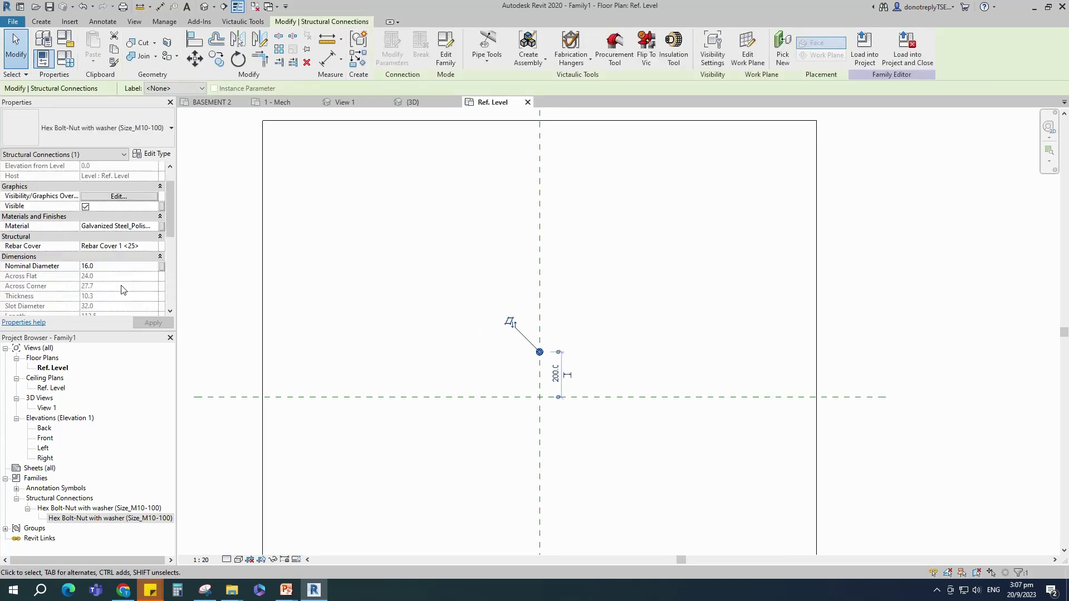
pyautogui.click(162, 226)
pyautogui.click(452, 362)
pyautogui.write('Bolt Nut')
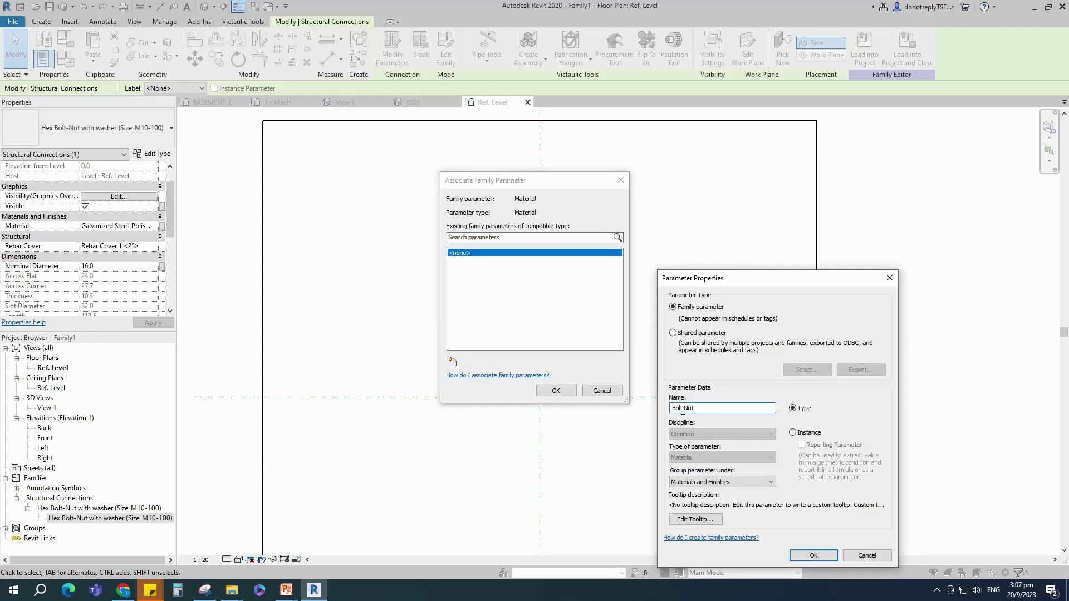
pyautogui.click(813, 556)
pyautogui.click(556, 390)
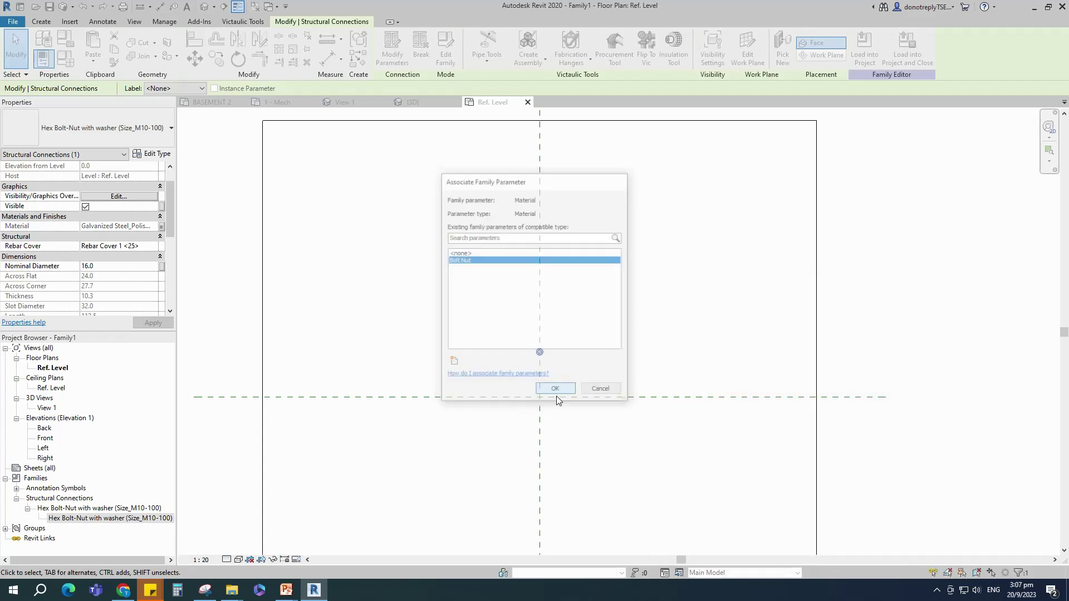
# - Associate the bolt's Nominal Diameter with a new family parameter named "Bolt Size"
pyautogui.scroll(-1, 151, 295)
pyautogui.click(161, 236)
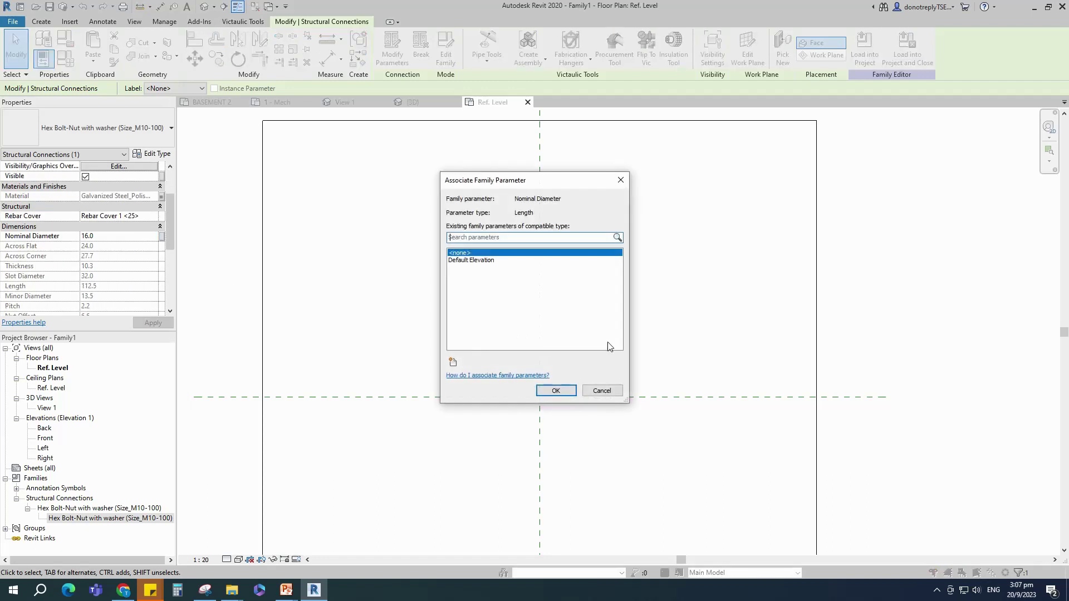
pyautogui.click(452, 363)
pyautogui.write('Bolt Size')
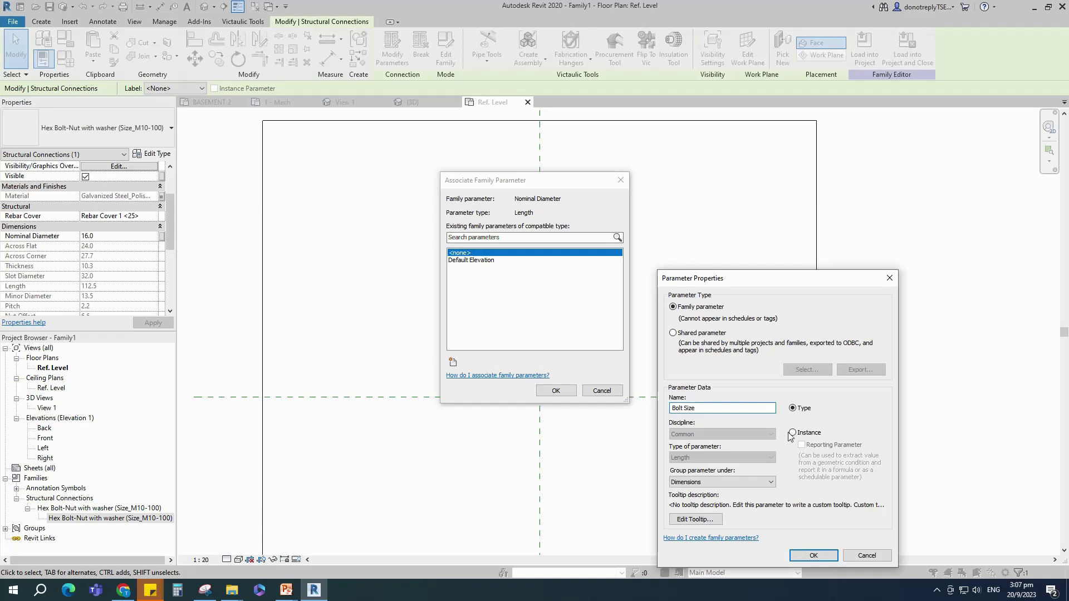
pyautogui.click(814, 555)
pyautogui.click(555, 390)
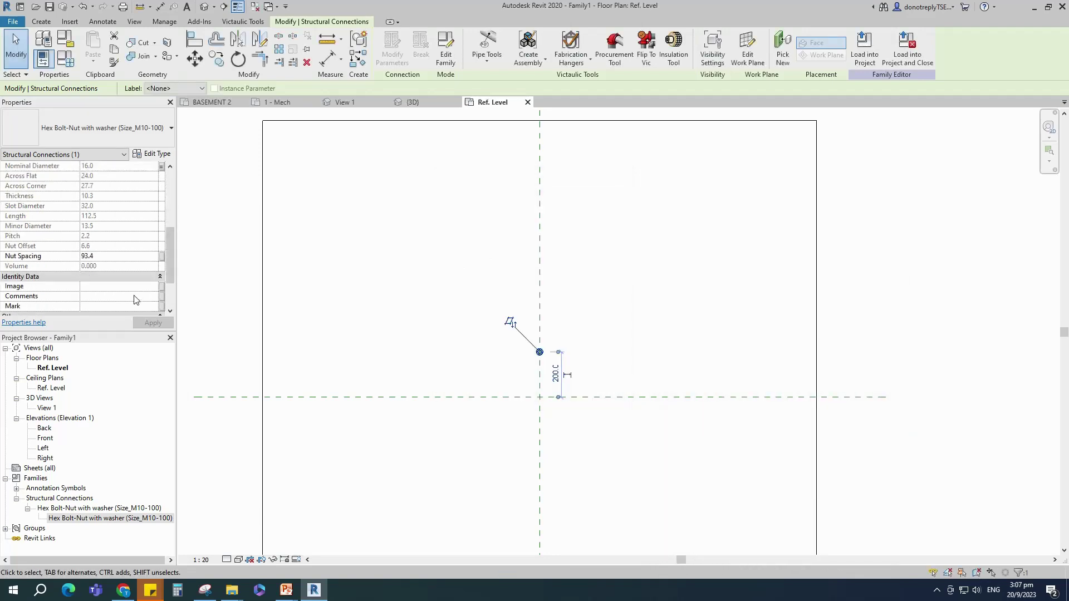
# - Associate the bolt's Nut Spacing with a new family parameter named "Nut Spacing"
pyautogui.click(162, 256)
pyautogui.click(453, 362)
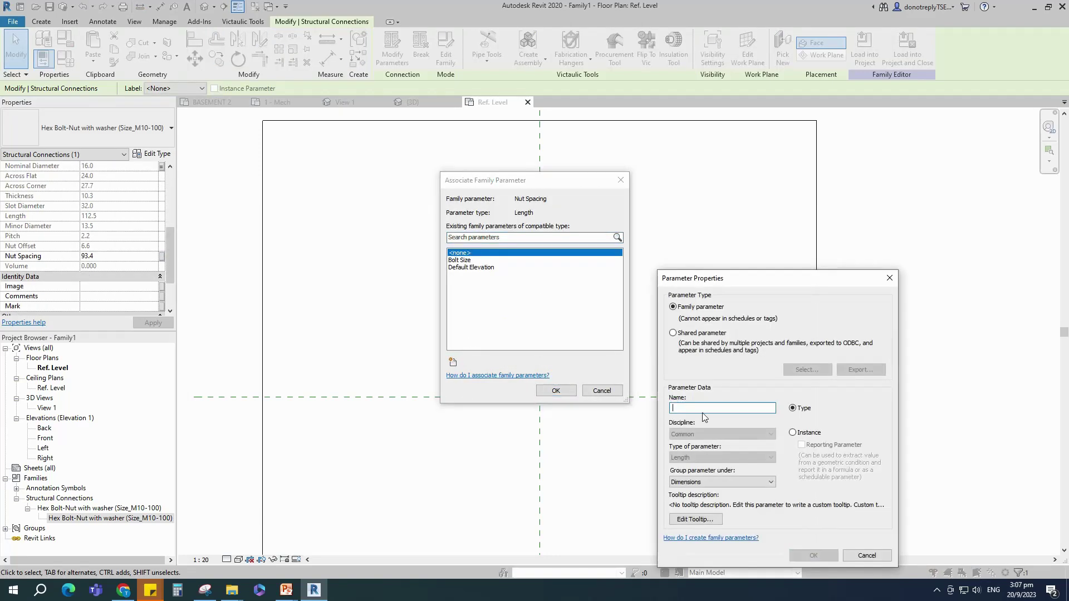
pyautogui.write('Nut Spacing')
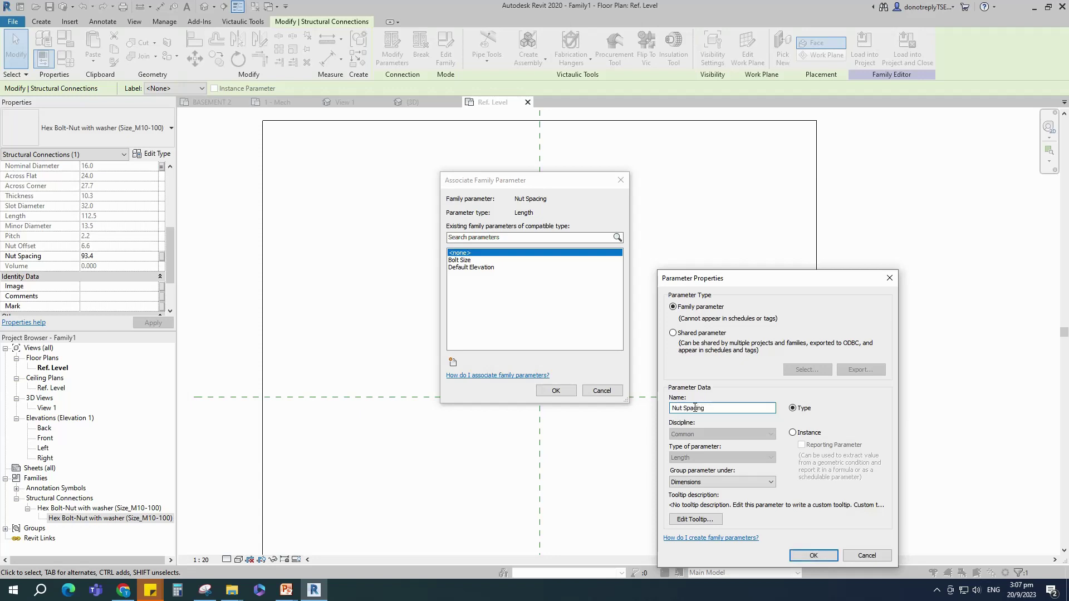
pyautogui.click(813, 555)
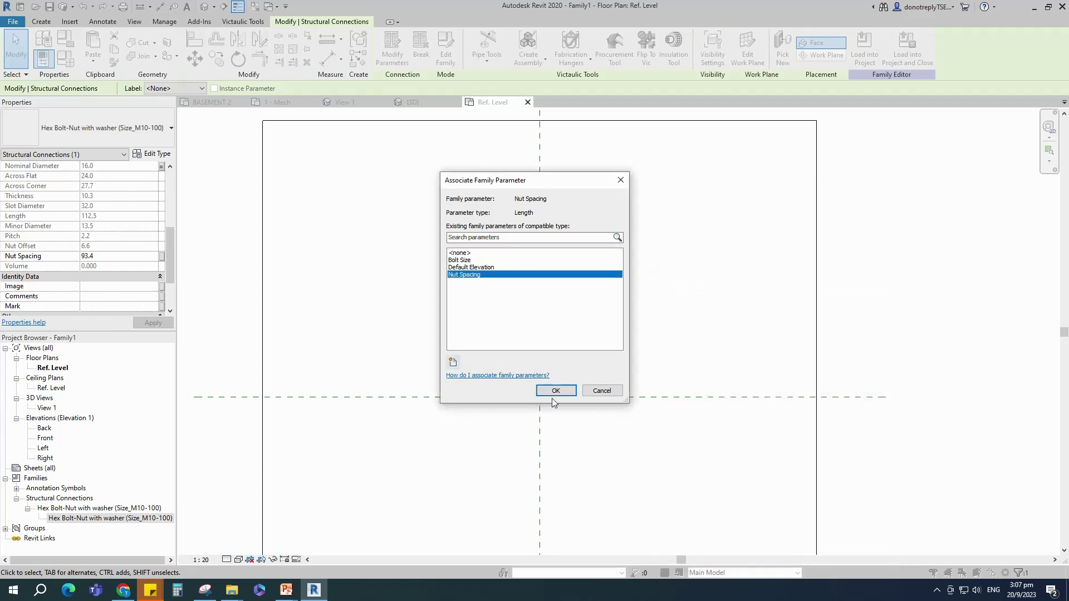
pyautogui.click(555, 390)
# - Set up a grouped radial array of the bolt using the Last option, with its rotation centre at the reference planes' intersection
pyautogui.click(606, 329)
pyautogui.scroll(2, 598, 374)
pyautogui.click(528, 350)
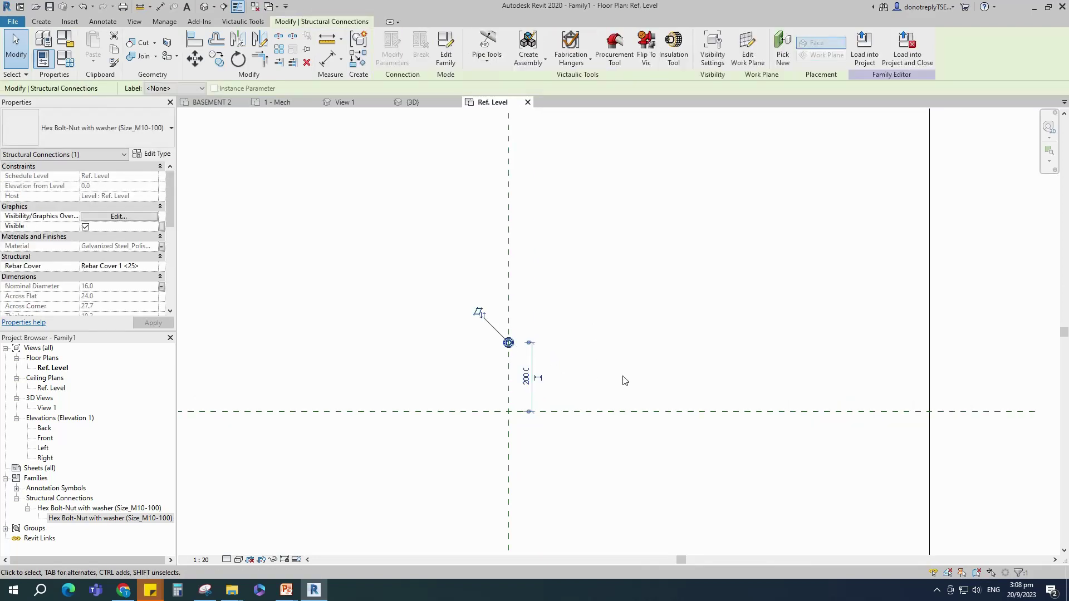
pyautogui.scroll(-3, 436, 357)
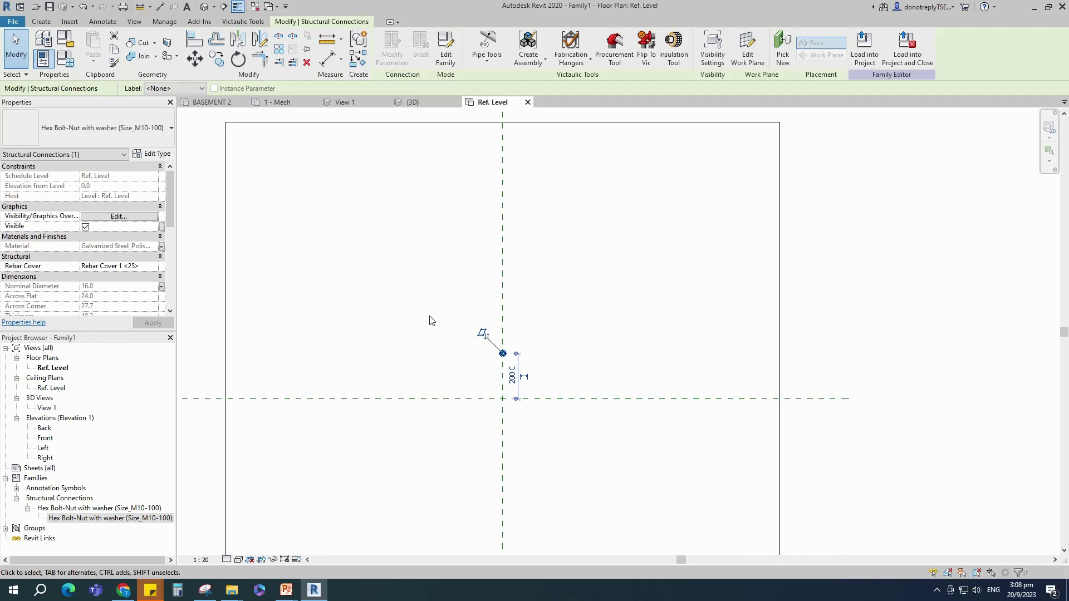
pyautogui.click(278, 50)
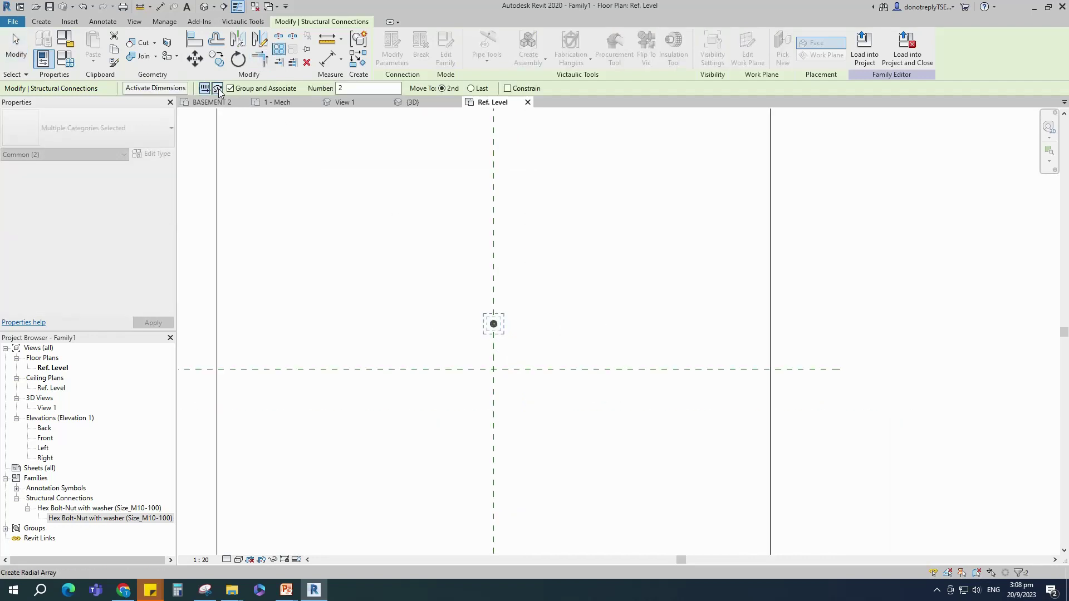
pyautogui.click(140, 87)
pyautogui.click(395, 88)
pyautogui.click(596, 90)
pyautogui.click(495, 390)
# - Array the bolt as three items through 180°, from its current position to the vertical reference plane below the centre
pyautogui.scroll(3, 491, 329)
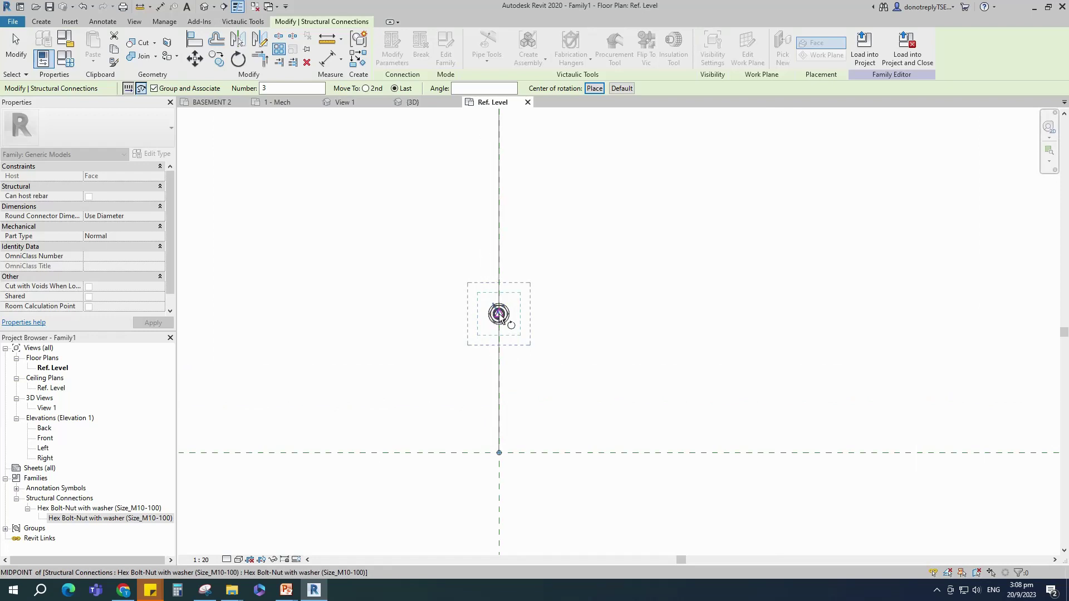
pyautogui.click(499, 315)
pyautogui.scroll(-5, 533, 325)
pyautogui.click(524, 453)
pyautogui.scroll(2, 544, 444)
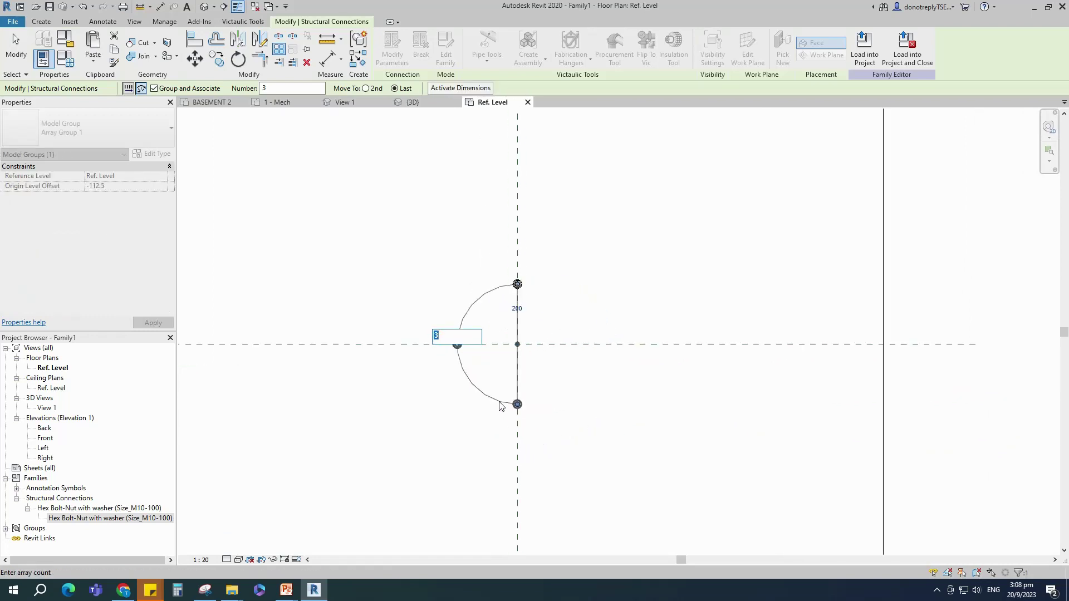
pyautogui.click(580, 414)
# - Set the radial bolt array's total angle to 360°
pyautogui.scroll(2, 516, 410)
pyautogui.click(474, 392)
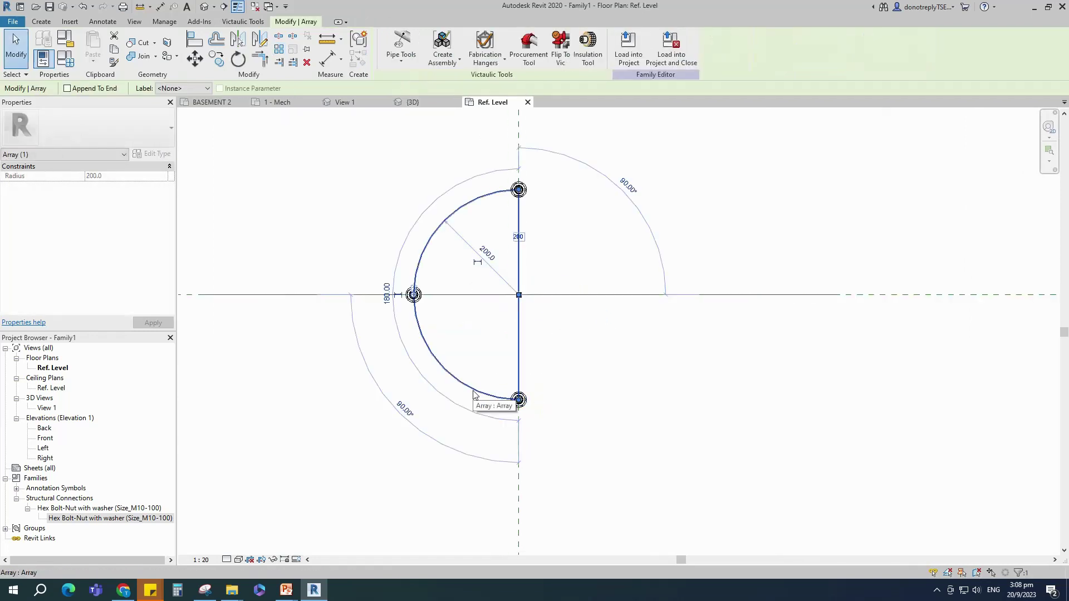
pyautogui.click(387, 298)
pyautogui.write('360')
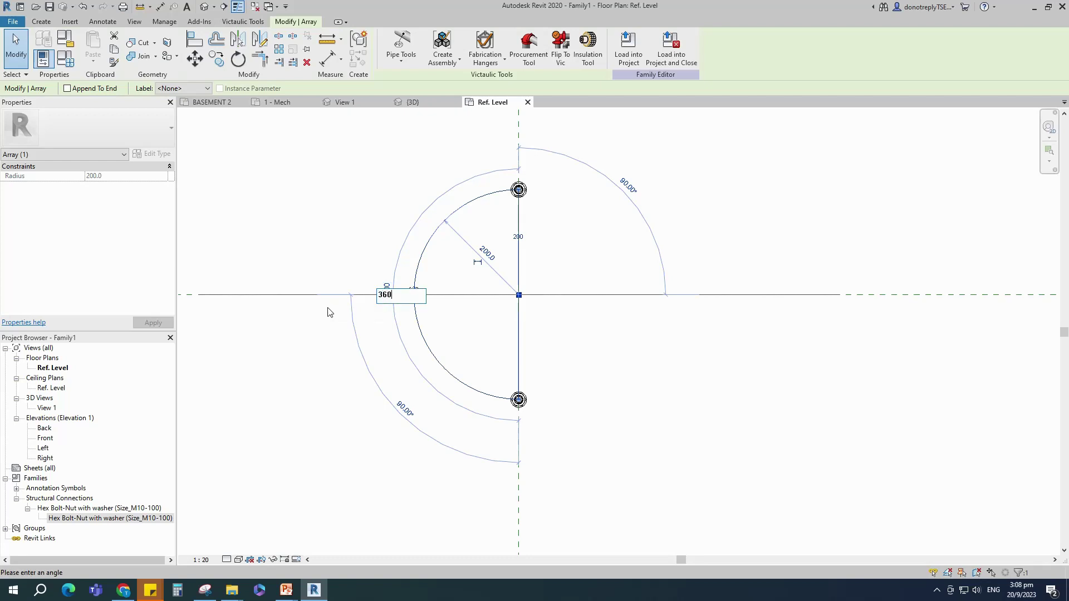
pyautogui.press('Return')
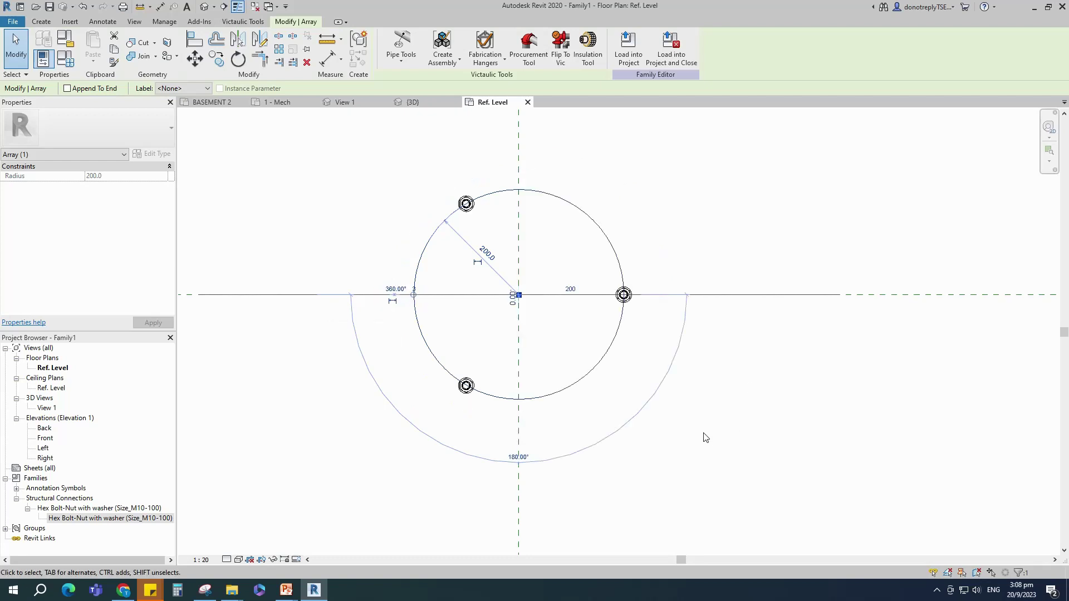
pyautogui.scroll(-1, 706, 437)
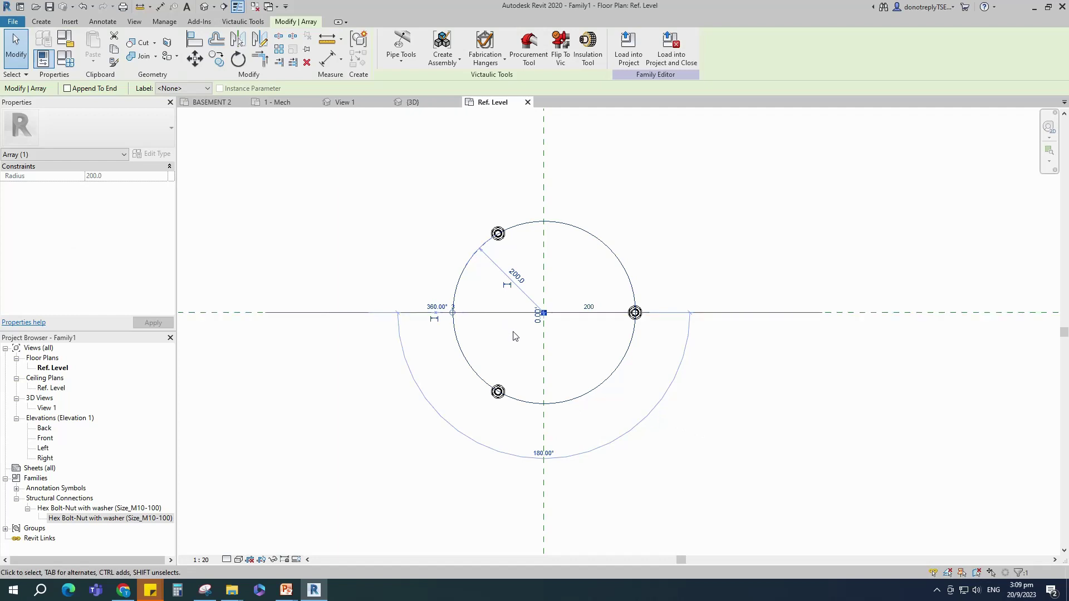
# - Make the array's radius dimension permanent and label it with a new instance parameter named "K1"
pyautogui.click(514, 282)
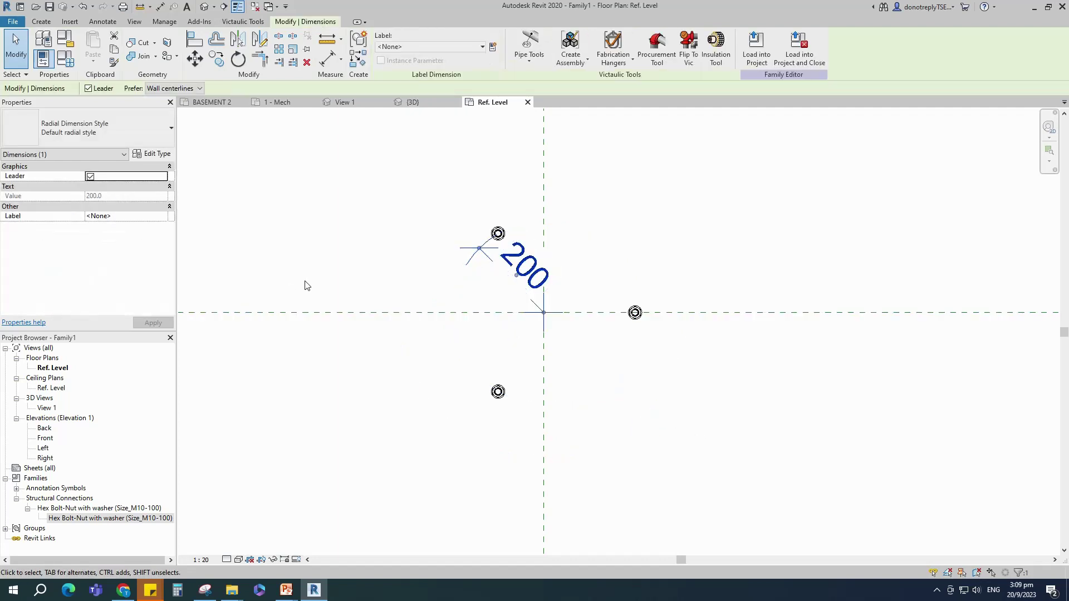
pyautogui.click(493, 47)
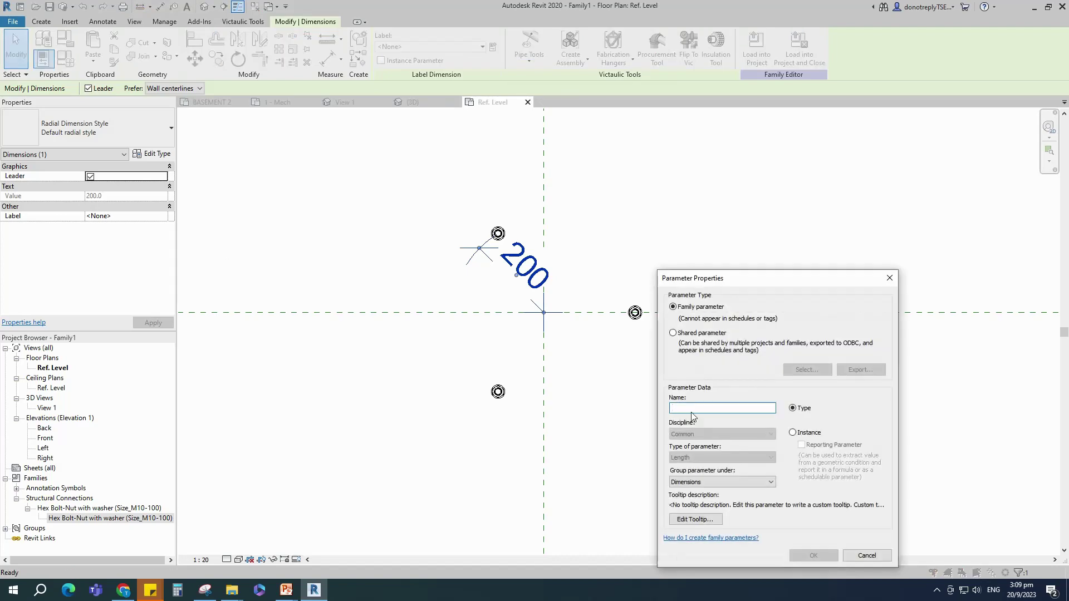
pyautogui.write('K1')
pyautogui.click(793, 433)
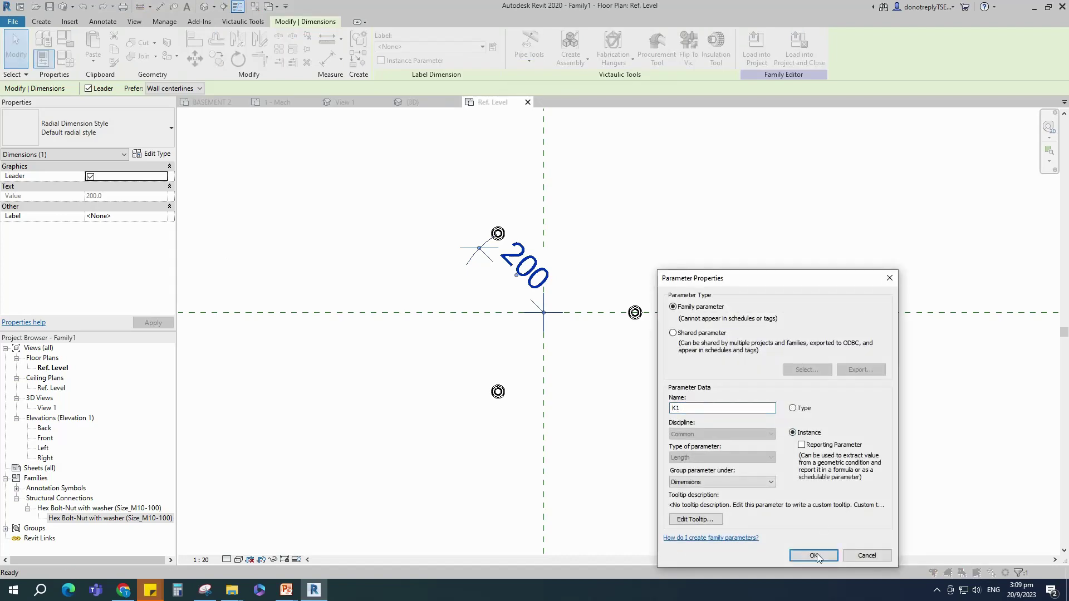
pyautogui.click(813, 555)
pyautogui.press('Escape')
# - Label the radial bolt array's item count with a new instance parameter named "No of Bolt"
pyautogui.scroll(-2, 584, 345)
pyautogui.click(613, 343)
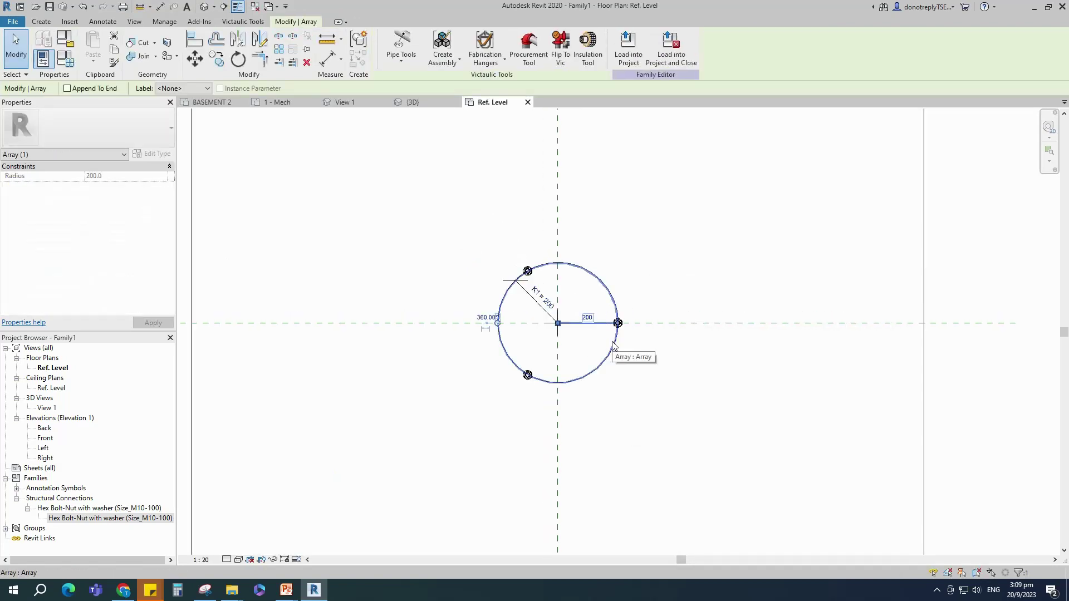
pyautogui.click(192, 88)
pyautogui.click(178, 109)
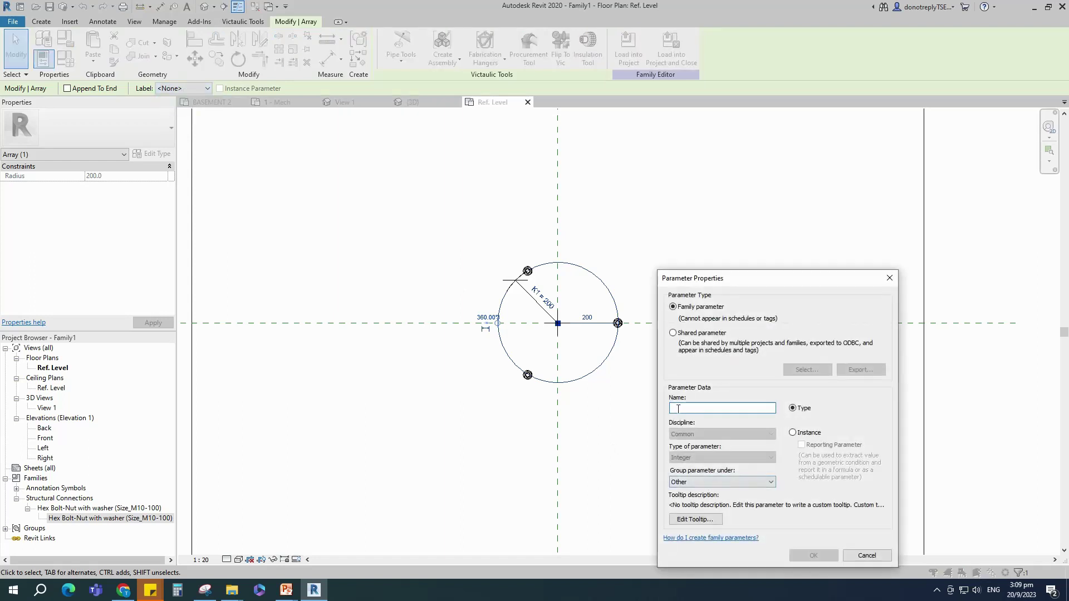
pyautogui.write('No of Bolt')
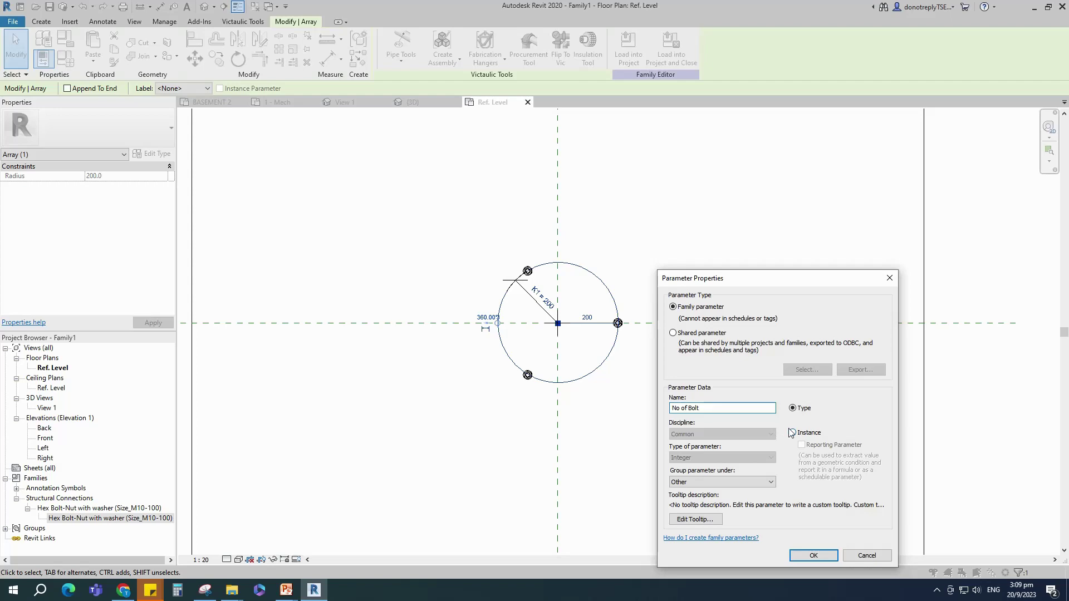
pyautogui.click(795, 553)
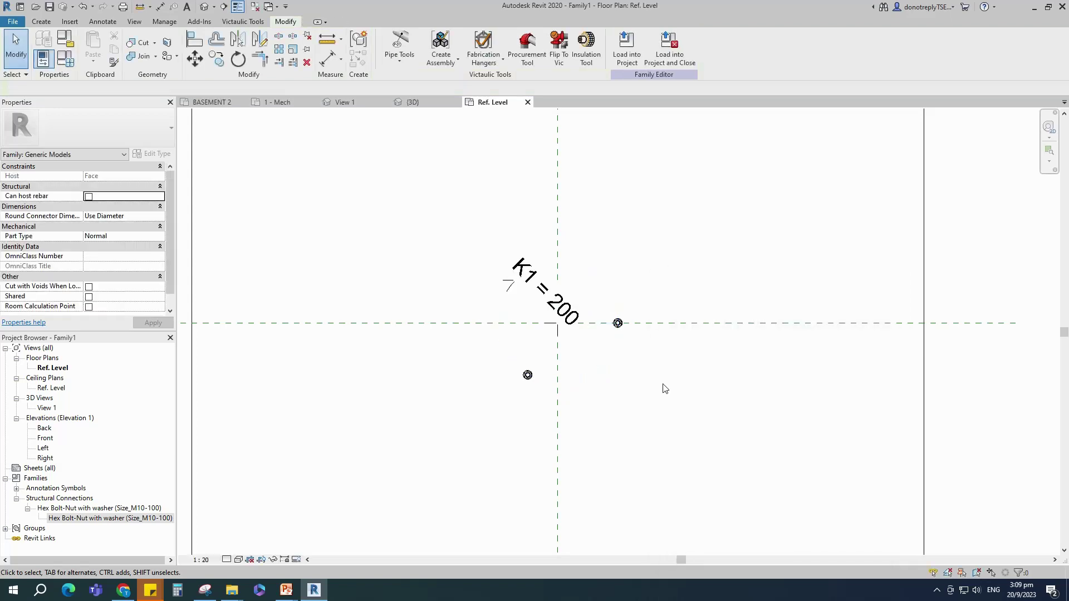
# - Add a family instance parameter named "K" with the value 90 and define K1 with the formula K / 2
pyautogui.scroll(-1, 598, 405)
pyautogui.click(67, 60)
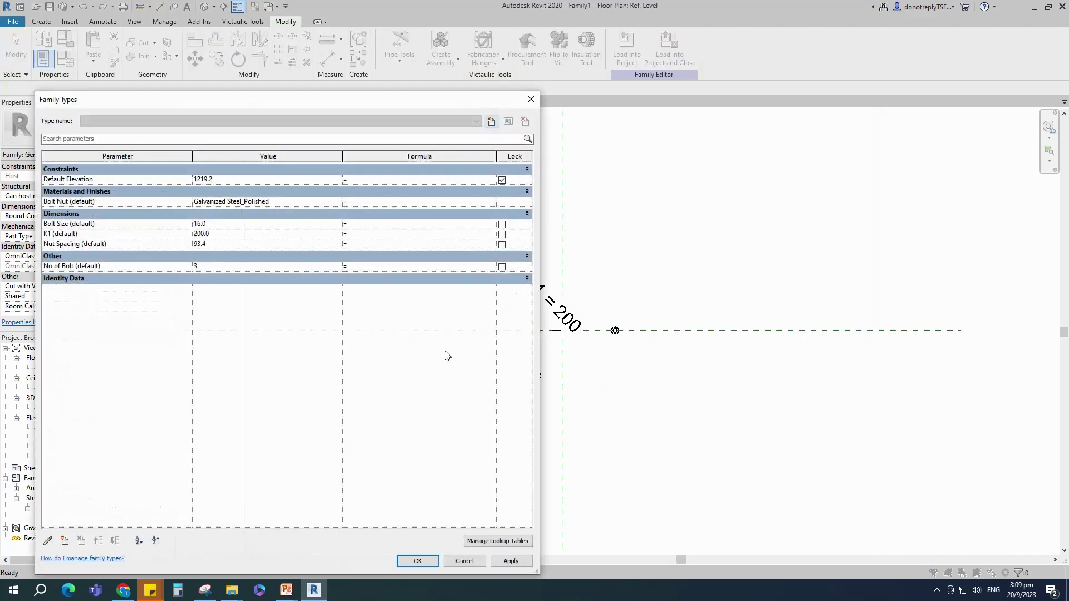
pyautogui.moveTo(165, 156); pyautogui.dragTo(127, 156)
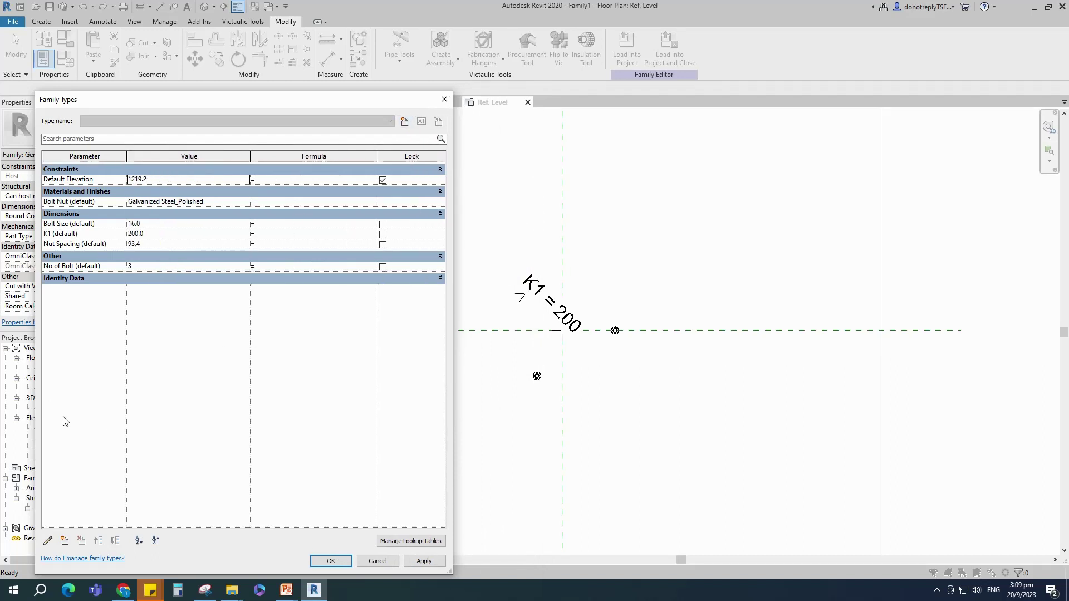
pyautogui.click(65, 541)
pyautogui.write('K')
pyautogui.click(792, 433)
pyautogui.click(813, 556)
pyautogui.moveTo(149, 234); pyautogui.dragTo(99, 240)
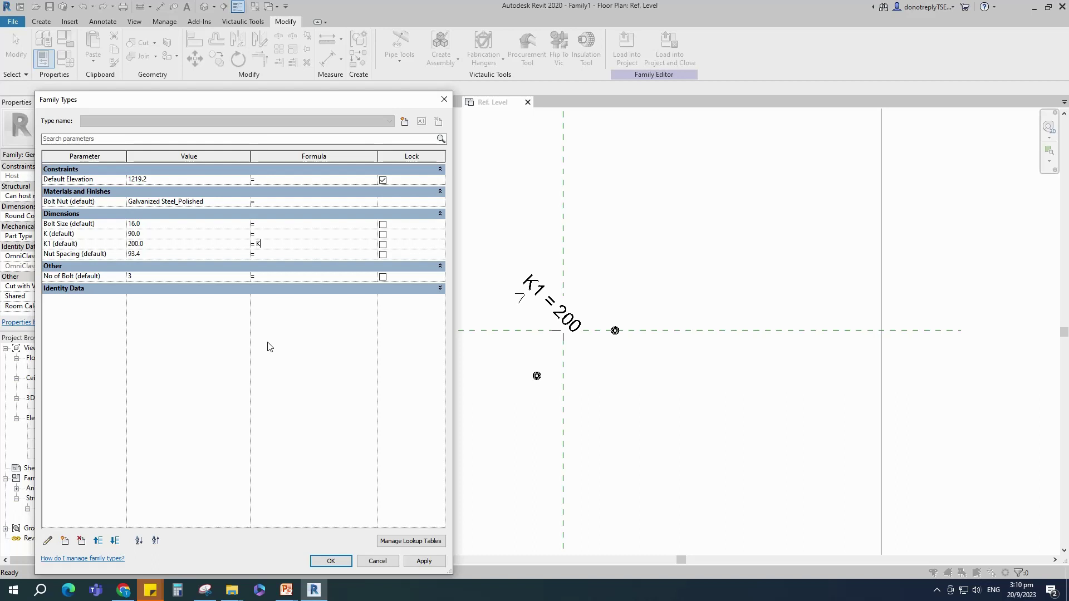
pyautogui.click(427, 563)
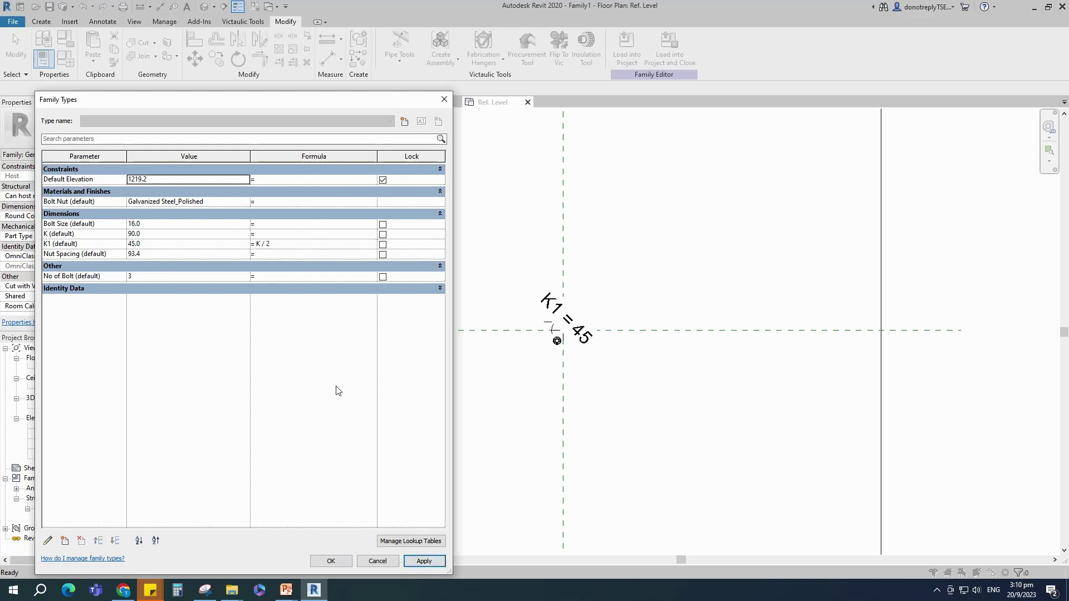
# - Test the array in the family types by setting No of Bolt to 20
pyautogui.click(135, 275)
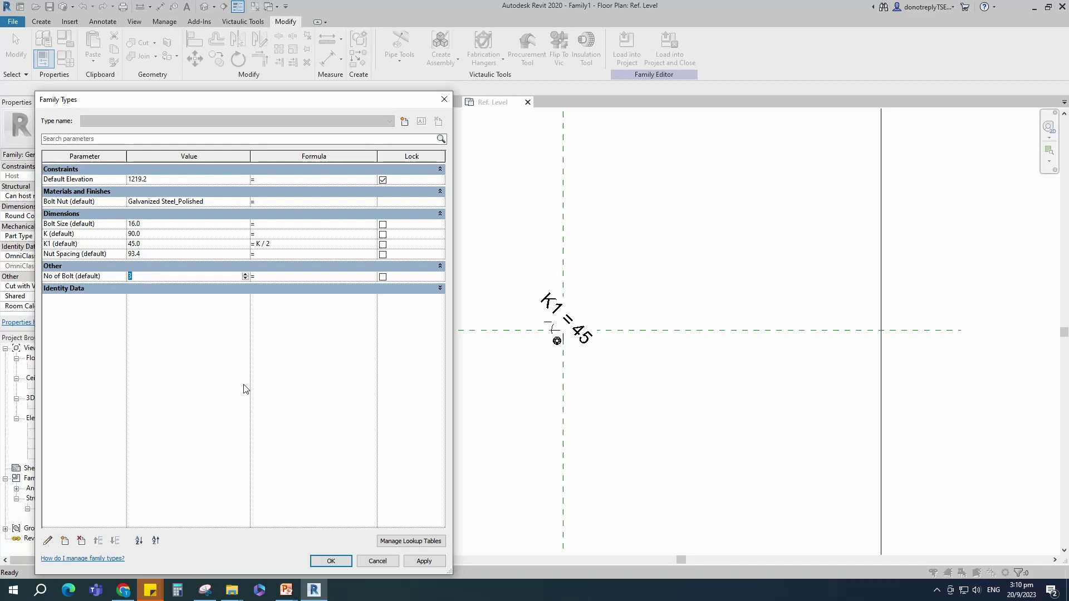
pyautogui.click(426, 561)
pyautogui.moveTo(137, 277); pyautogui.dragTo(112, 286)
pyautogui.write('20')
pyautogui.click(424, 560)
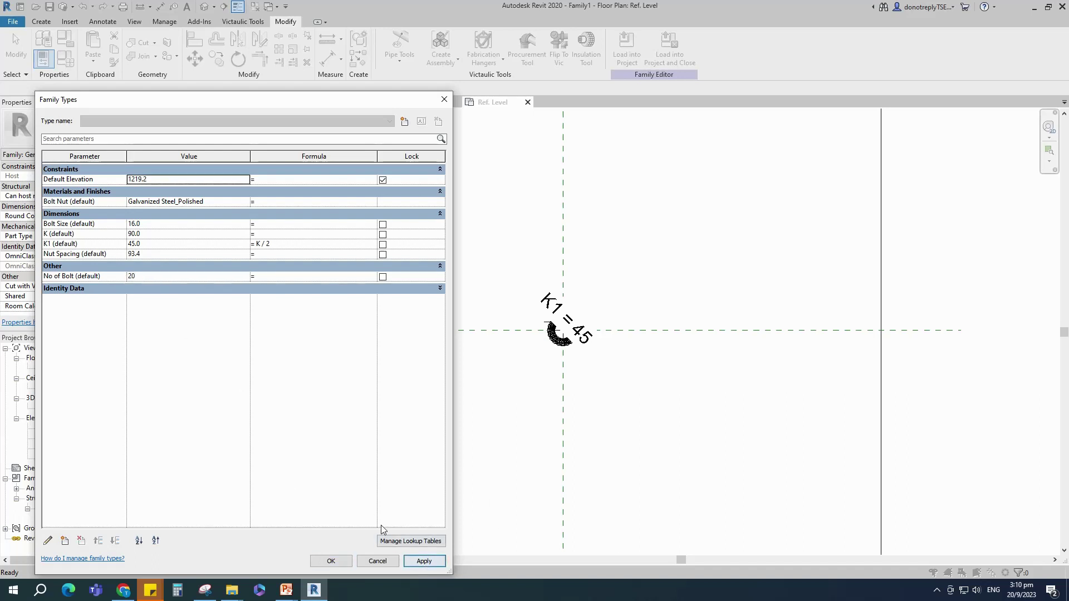
# - Set No of Bolt to 8, apply it and close the family types
pyautogui.click(135, 277)
pyautogui.write('8')
pyautogui.click(424, 561)
pyautogui.click(335, 562)
# - Display the 3D view View 1 in Shaded style and hide its annotation categories
pyautogui.doubleClick(48, 408)
pyautogui.scroll(3, 472, 424)
pyautogui.click(239, 560)
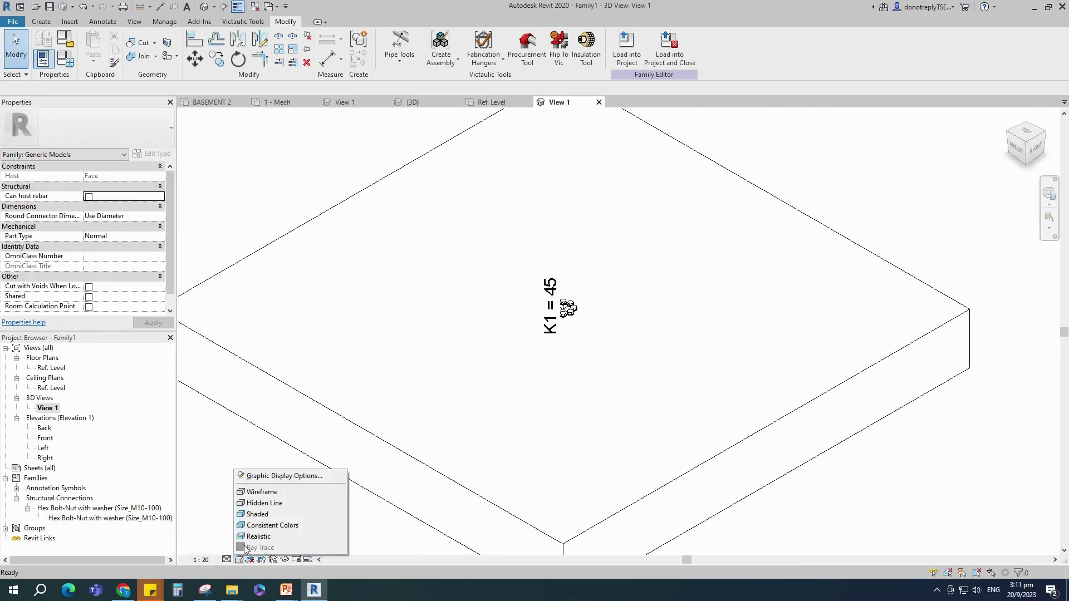
pyautogui.click(257, 514)
pyautogui.press('v')
pyautogui.press('g')
pyautogui.click(214, 217)
pyautogui.click(875, 501)
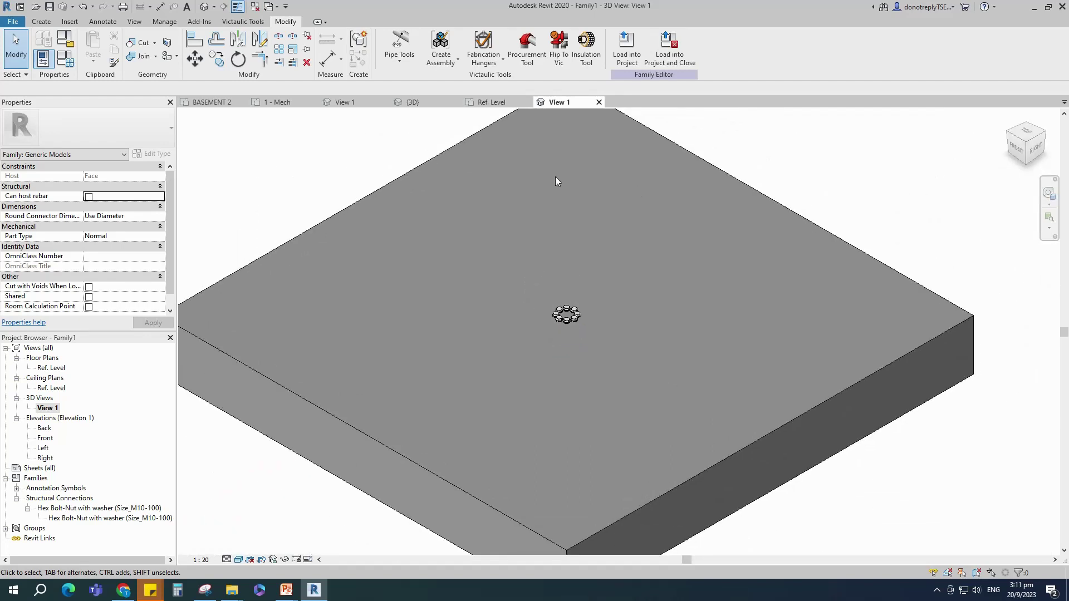
# - Close the inactive views and save the family in Documents as "Bolt Nut for Flange"
pyautogui.click(255, 6)
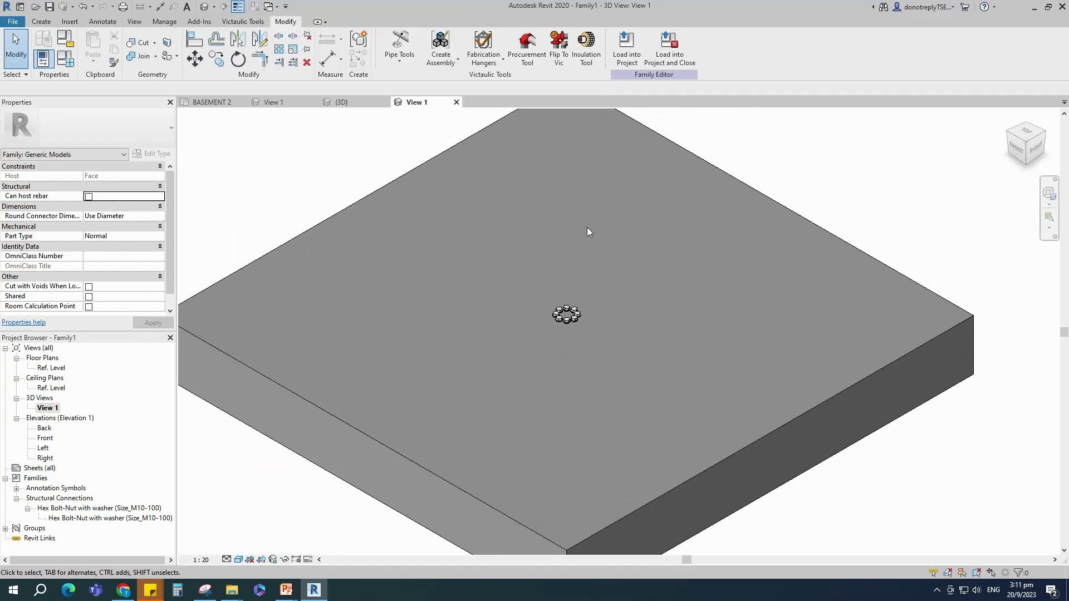
pyautogui.click(49, 6)
pyautogui.write('Bolt Nut for Flange')
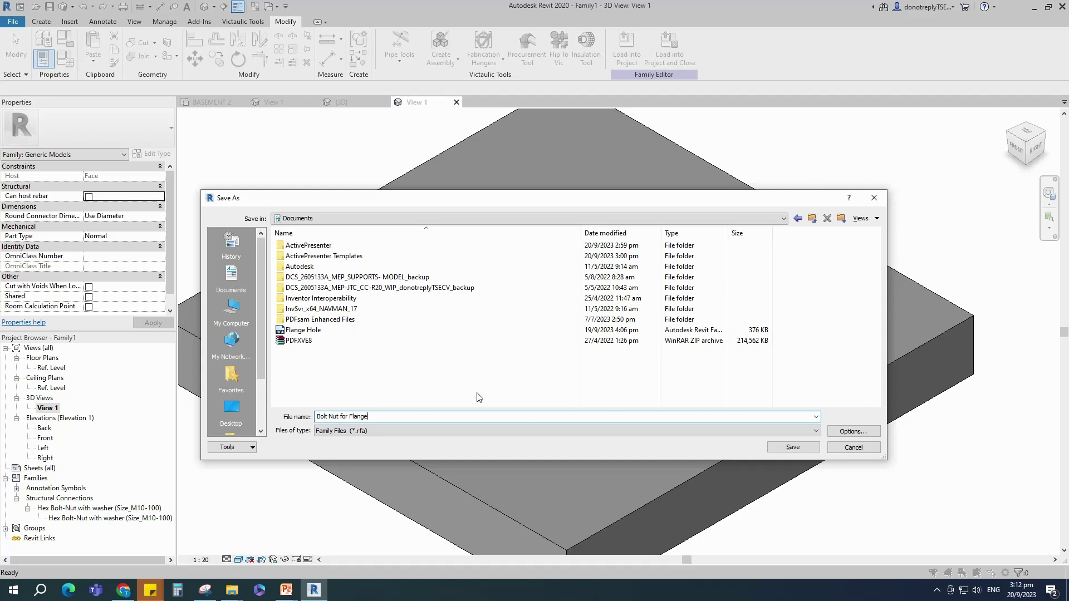
pyautogui.click(795, 448)
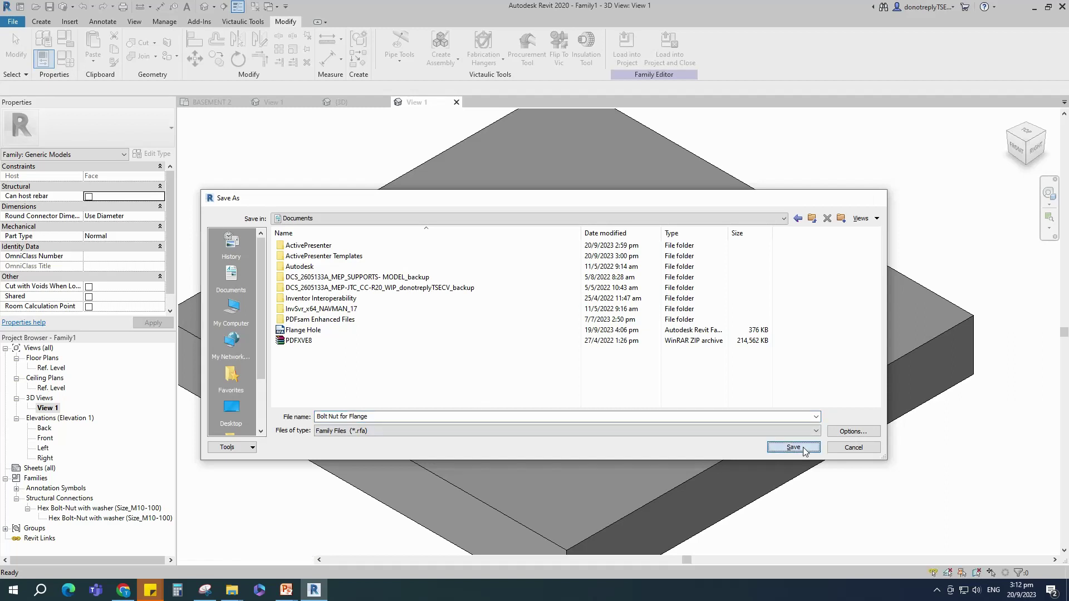
# - Create a new family from the Metric Generic Model template
pyautogui.scroll(-1, 301, 493)
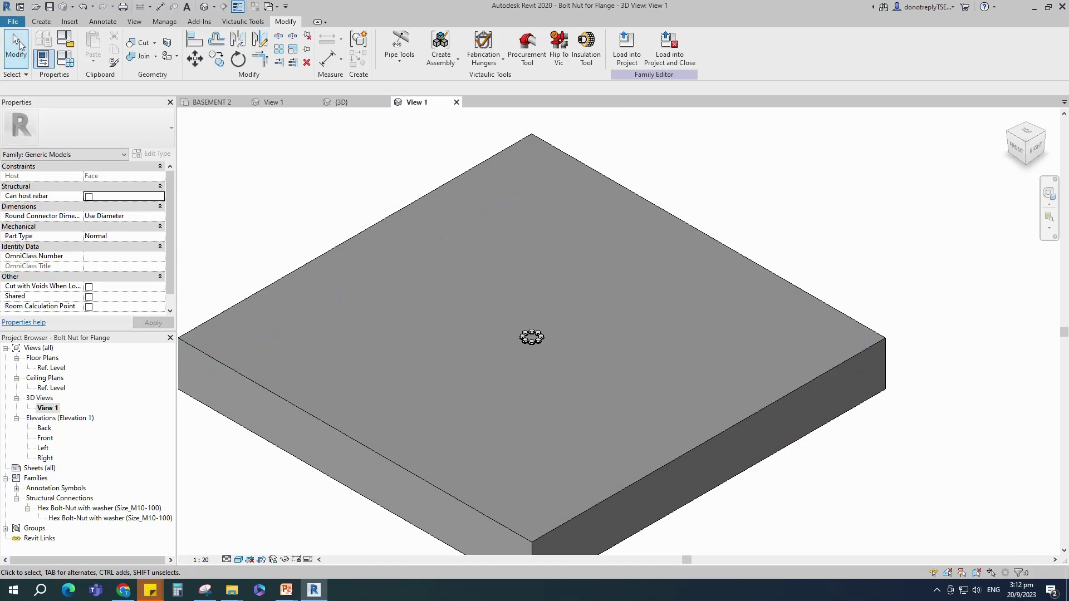
pyautogui.click(12, 21)
pyautogui.moveTo(39, 64)
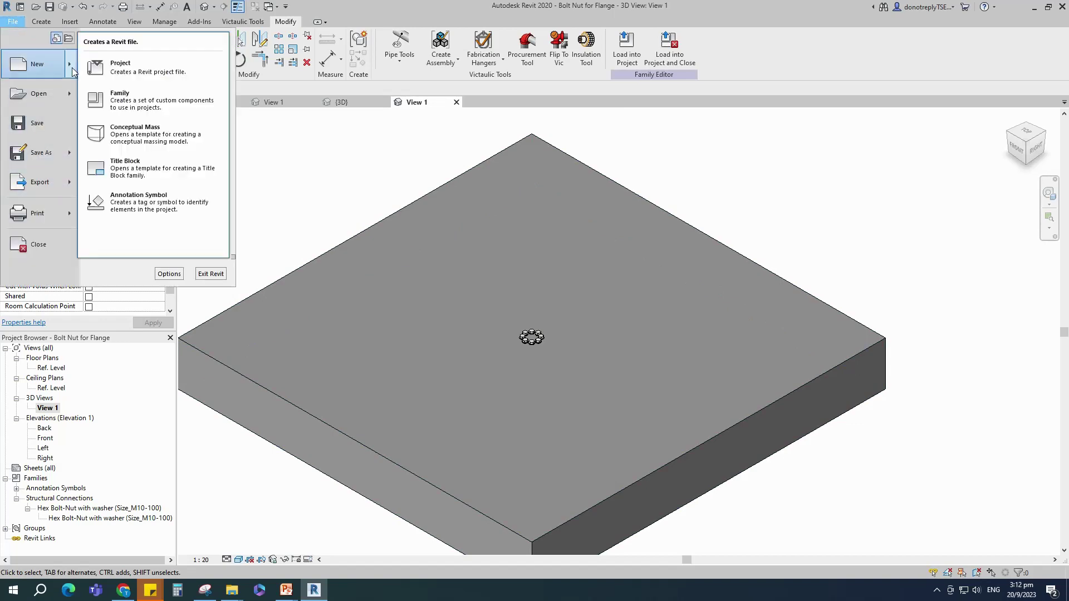
pyautogui.click(106, 95)
pyautogui.scroll(-7, 484, 283)
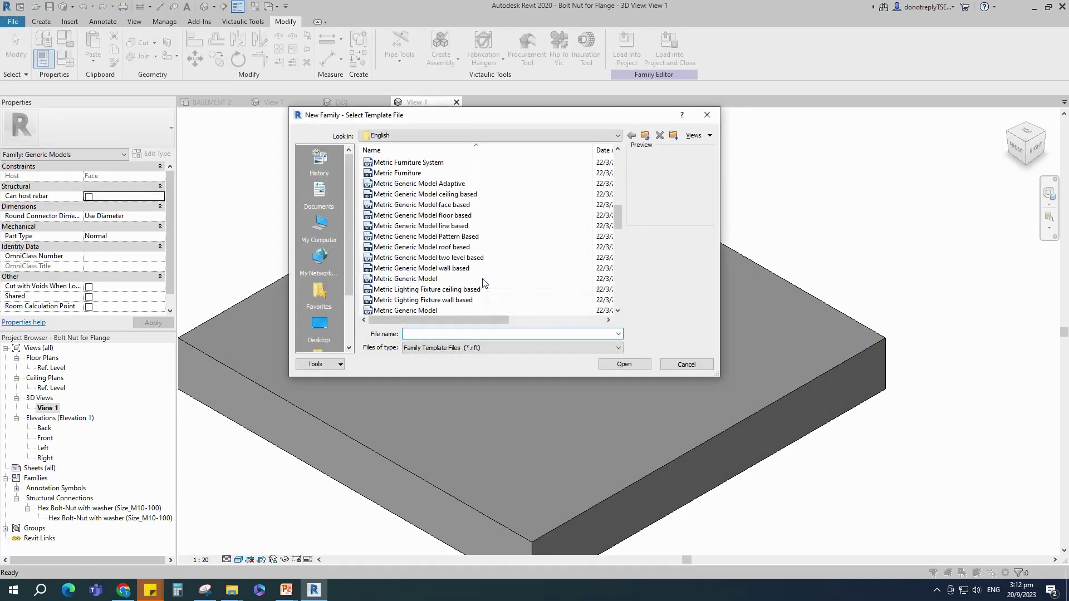
pyautogui.click(414, 246)
pyautogui.click(625, 365)
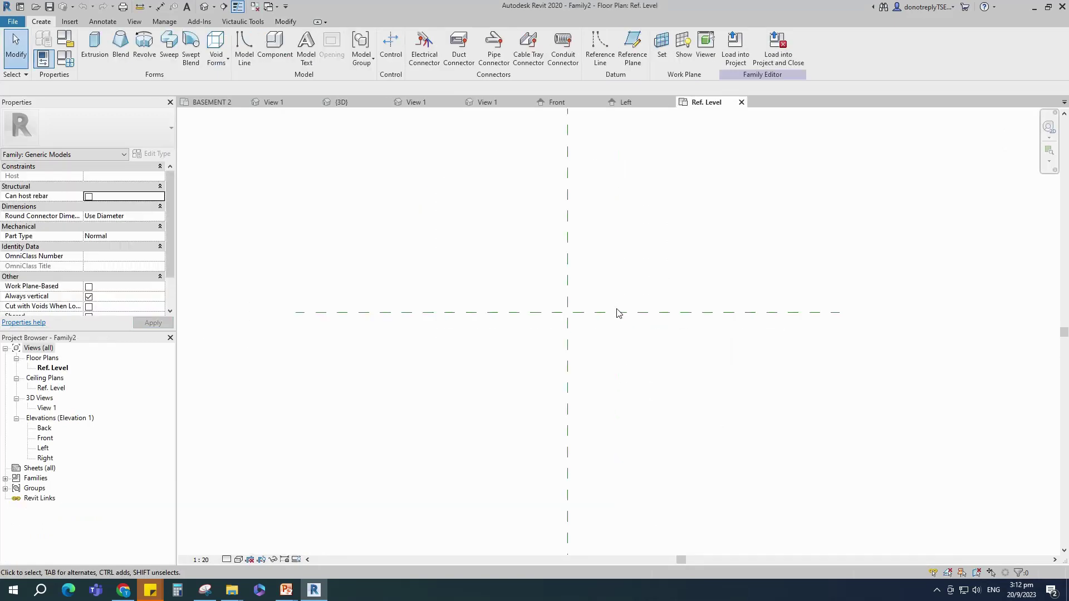
# - Set the Ref. Level view scale to 1:5
pyautogui.scroll(-2, 318, 522)
pyautogui.click(201, 559)
pyautogui.click(242, 424)
# - Add vertical reference planes offset 20 mm on both sides of the Center (Left/Right) plane
pyautogui.click(481, 402)
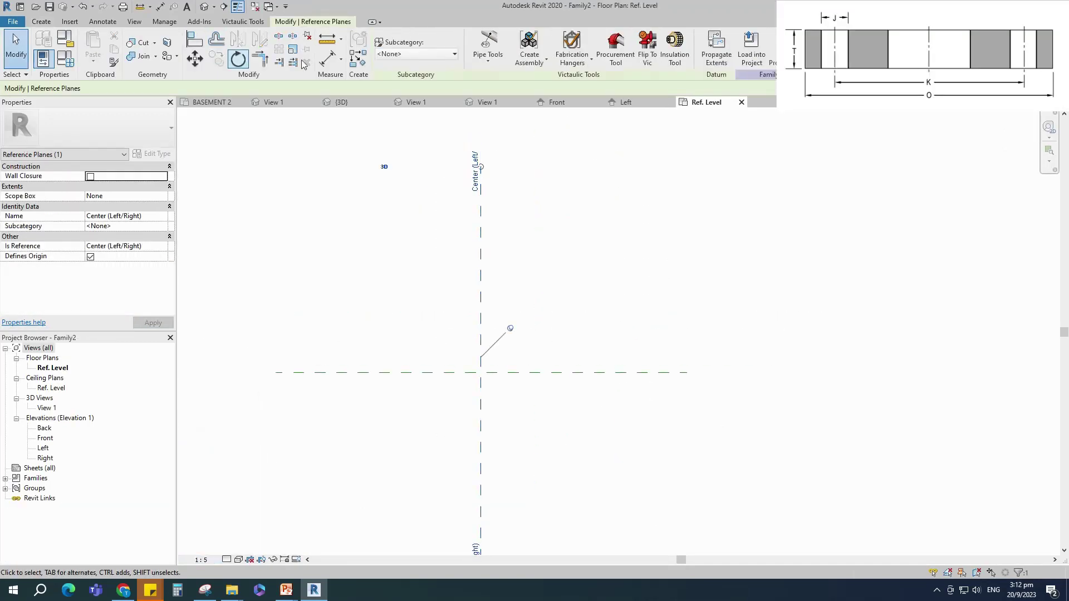
pyautogui.click(357, 59)
pyautogui.click(393, 37)
pyautogui.moveTo(166, 89); pyautogui.dragTo(131, 93)
pyautogui.write('20')
pyautogui.press('Return')
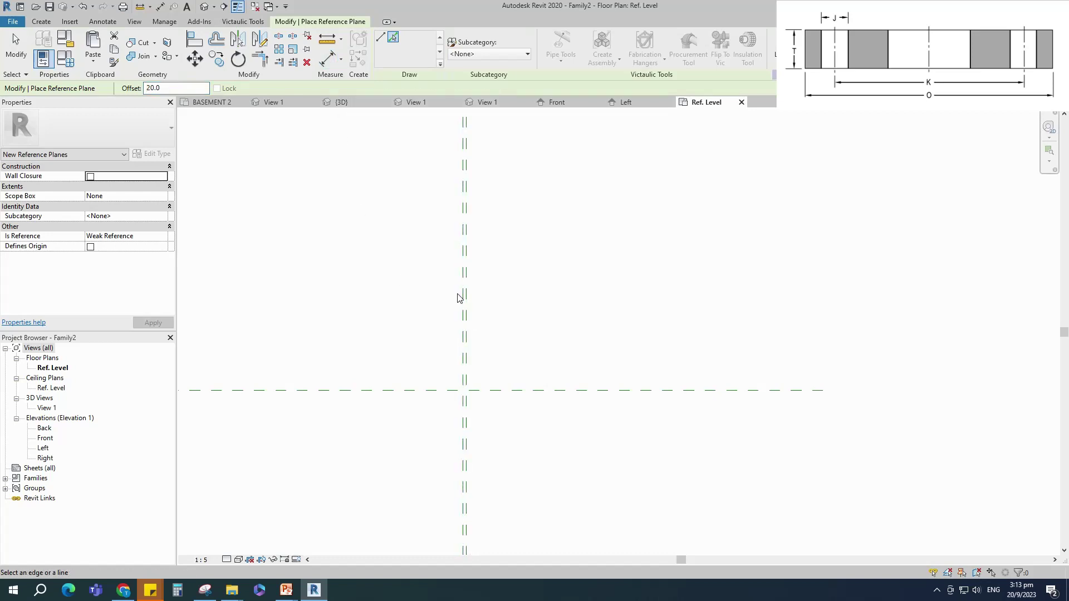
# - Dimension the distance from the vertical centre plane to each of its two offset reference planes
pyautogui.press('d')
pyautogui.press('i')
pyautogui.scroll(5, 463, 293)
pyautogui.click(463, 331)
pyautogui.click(474, 332)
pyautogui.click(582, 337)
pyautogui.scroll(1, 584, 338)
pyautogui.click(437, 297)
pyautogui.click(424, 300)
pyautogui.click(501, 301)
pyautogui.press('Escape')
pyautogui.press('Escape')
# - Label both offset dimensions of the vertical planes with a new instance parameter named "T"
pyautogui.click(450, 336)
pyautogui.keyDown('ctrl'); pyautogui.click(430, 303); pyautogui.keyUp('ctrl')
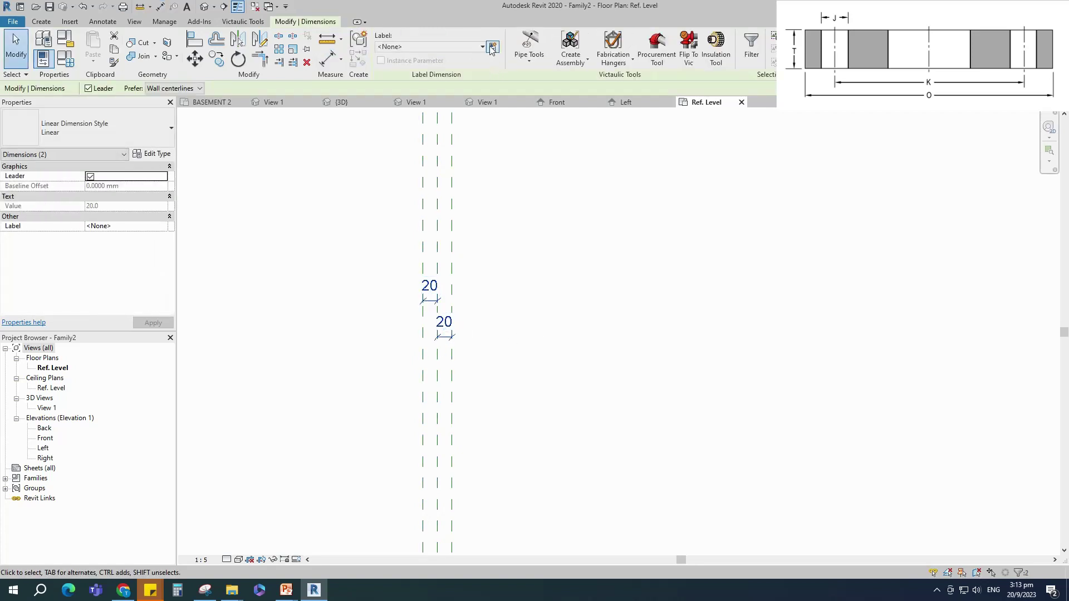
pyautogui.click(493, 47)
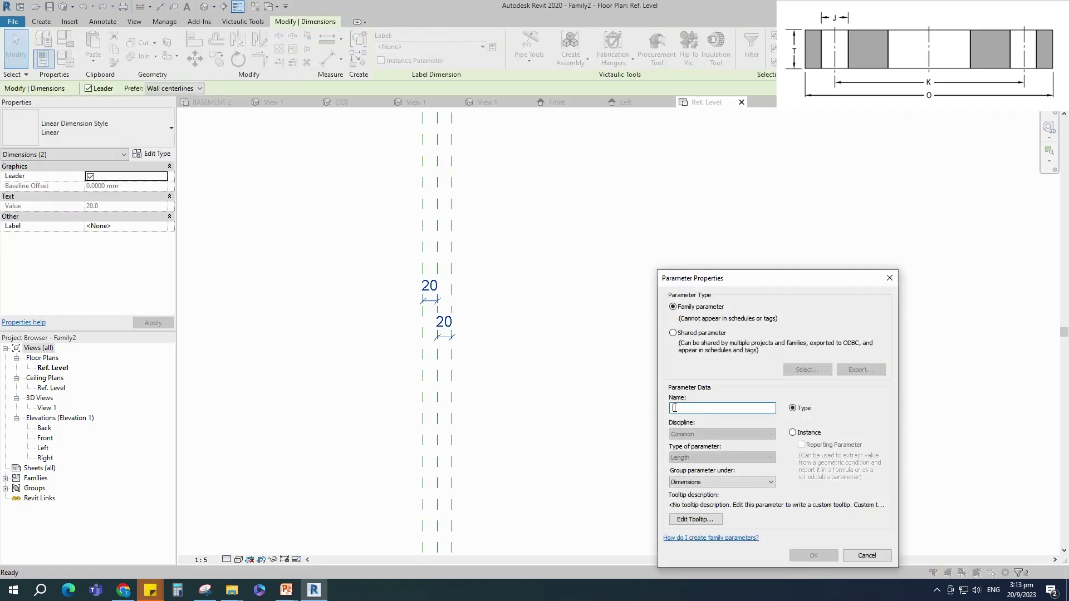
pyautogui.write('T')
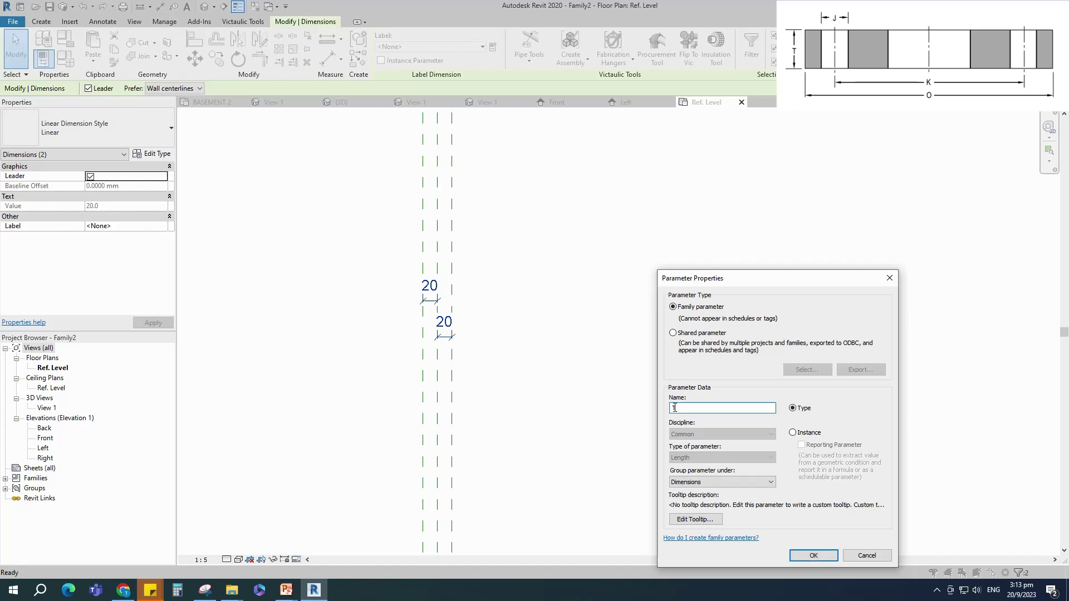
pyautogui.click(792, 433)
pyautogui.click(813, 555)
# - Add horizontal reference planes offset 110 mm above and below the Center (Front/Back) plane
pyautogui.scroll(-3, 571, 189)
pyautogui.click(439, 442)
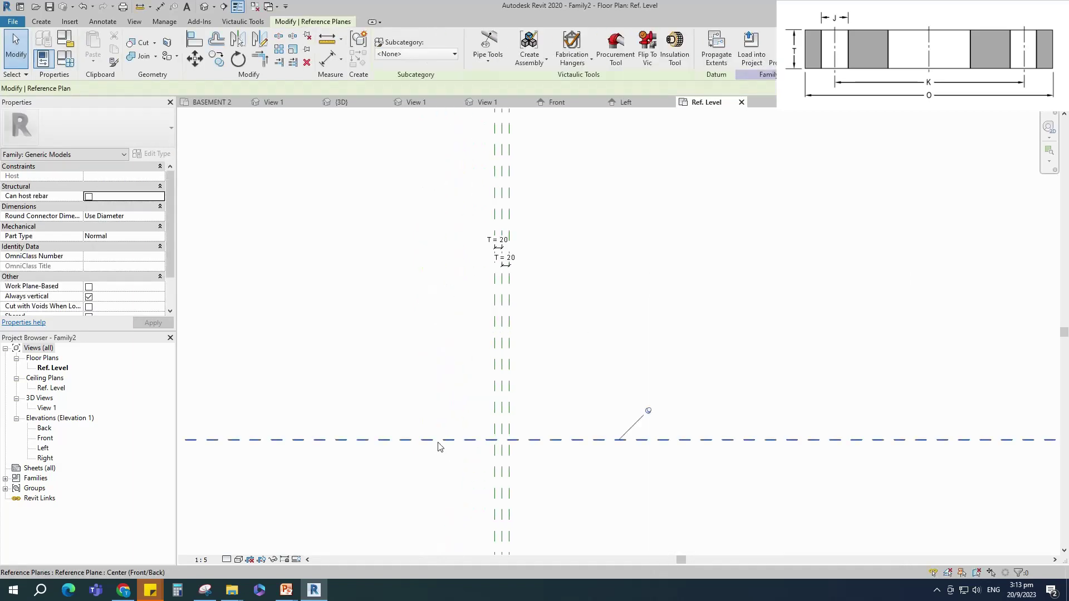
pyautogui.write('rp')
pyautogui.write('110')
pyautogui.click(561, 443)
pyautogui.click(554, 437)
pyautogui.scroll(-2, 406, 372)
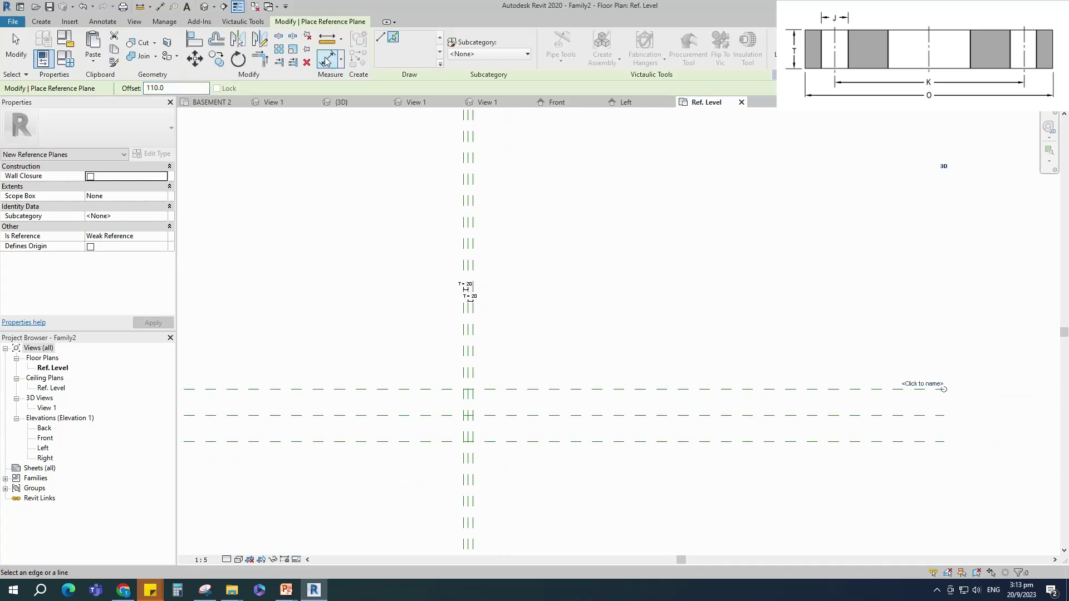
# - Dimension the three horizontal reference planes in one string and make their spacing equal
pyautogui.click(326, 58)
pyautogui.click(636, 416)
pyautogui.click(639, 389)
pyautogui.click(644, 441)
pyautogui.scroll(2, 661, 475)
pyautogui.click(684, 481)
pyautogui.click(660, 385)
# - Dimension between the two outer horizontal planes and label it with a new instance parameter named "O"
pyautogui.click(728, 345)
pyautogui.click(724, 424)
pyautogui.click(722, 456)
pyautogui.press('Escape')
pyautogui.press('Escape')
pyautogui.click(722, 416)
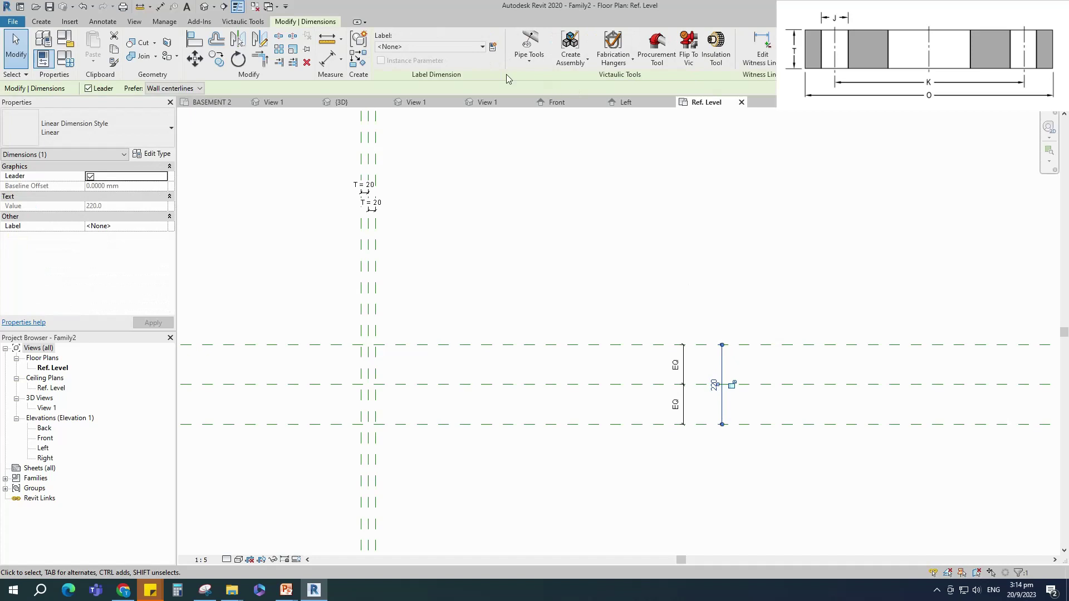
pyautogui.click(492, 47)
pyautogui.write('O')
pyautogui.click(793, 433)
pyautogui.click(814, 556)
pyautogui.click(571, 482)
pyautogui.scroll(-3, 610, 418)
pyautogui.scroll(2, 402, 419)
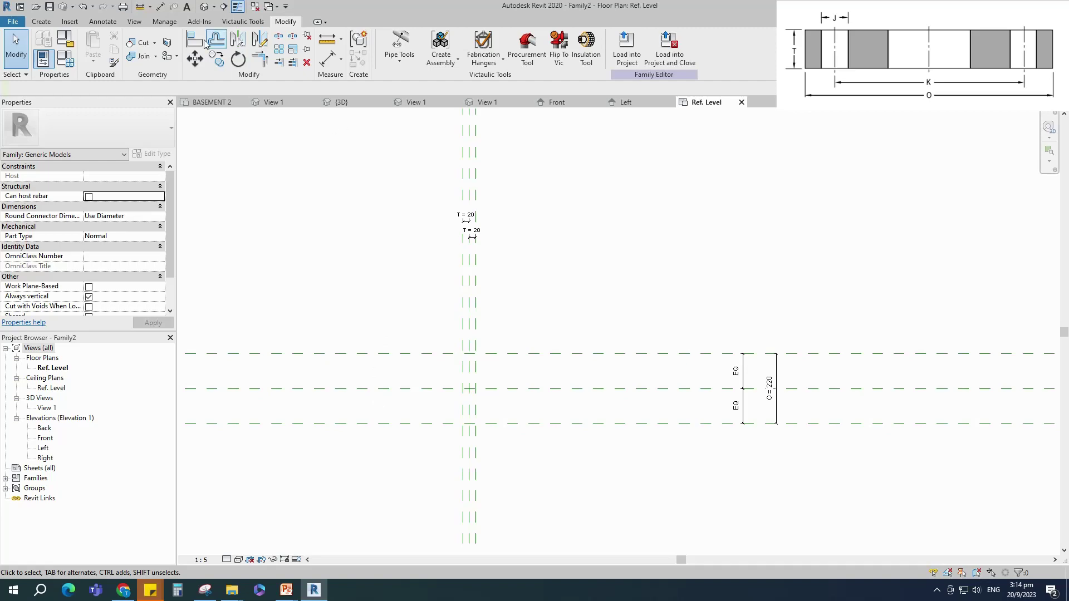
pyautogui.click(44, 22)
pyautogui.click(94, 44)
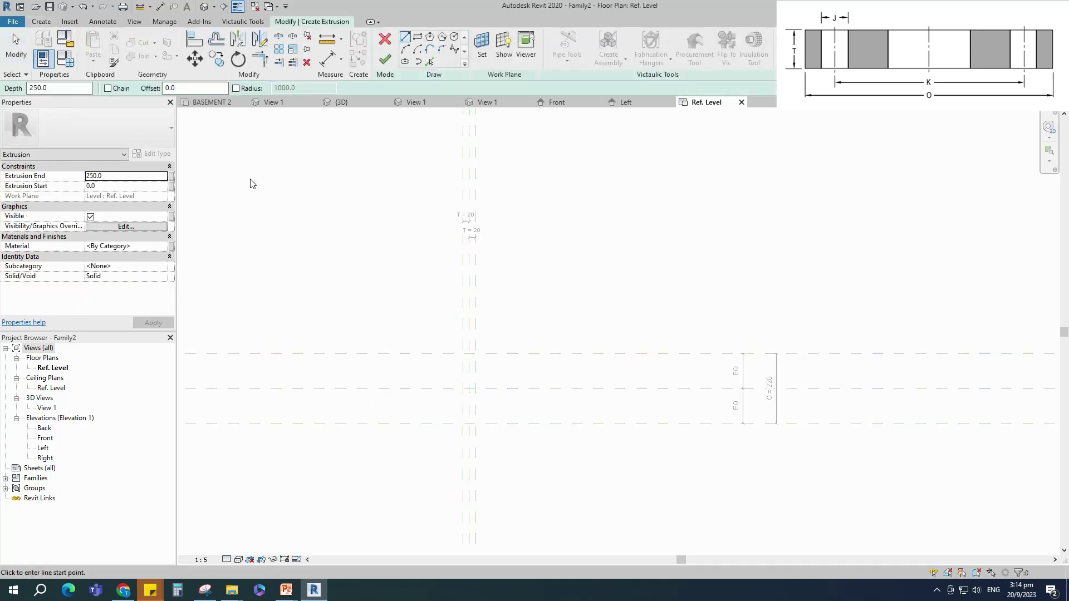
pyautogui.click(385, 40)
# - Sketch a 20 by 110 mm rectangular revolve boundary between the vertical centre and right-hand planes, above the horizontal centre plane, locking its edges to the planes
pyautogui.click(44, 22)
pyautogui.click(144, 46)
pyautogui.click(478, 37)
pyautogui.scroll(5, 471, 404)
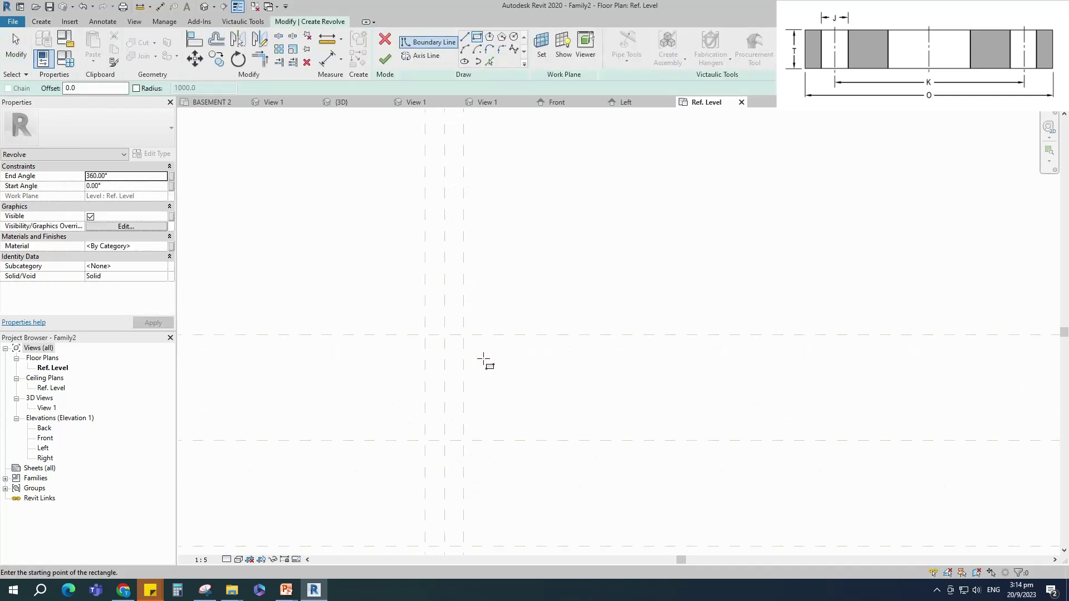
pyautogui.click(447, 252)
pyautogui.click(467, 358)
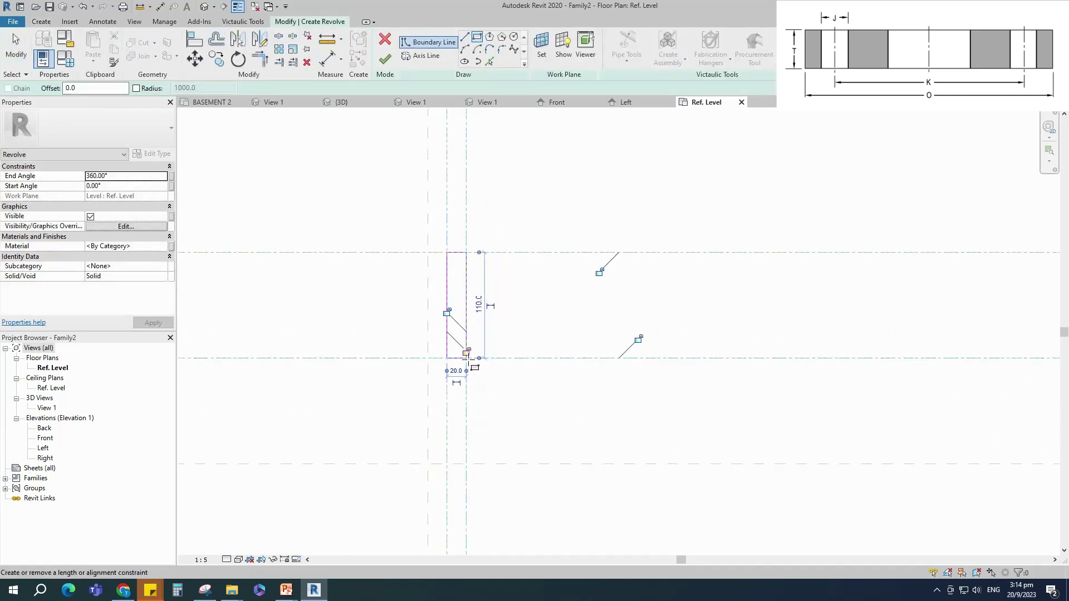
pyautogui.scroll(-2, 513, 327)
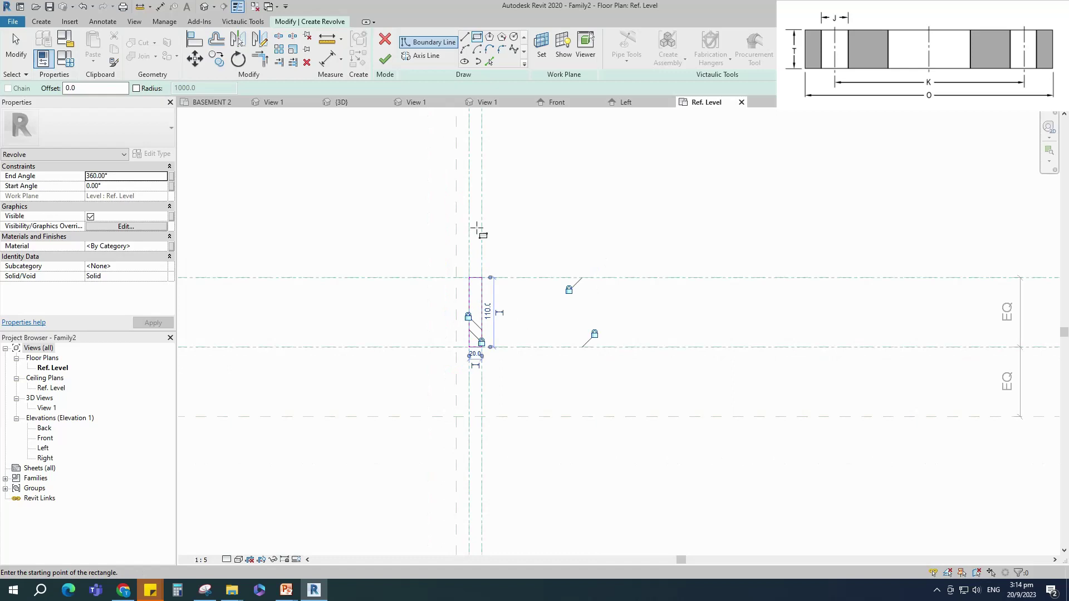
# - Pick the horizontal centre plane as the revolve axis and finish the 360° flange disc
pyautogui.click(429, 56)
pyautogui.click(477, 39)
pyautogui.click(549, 348)
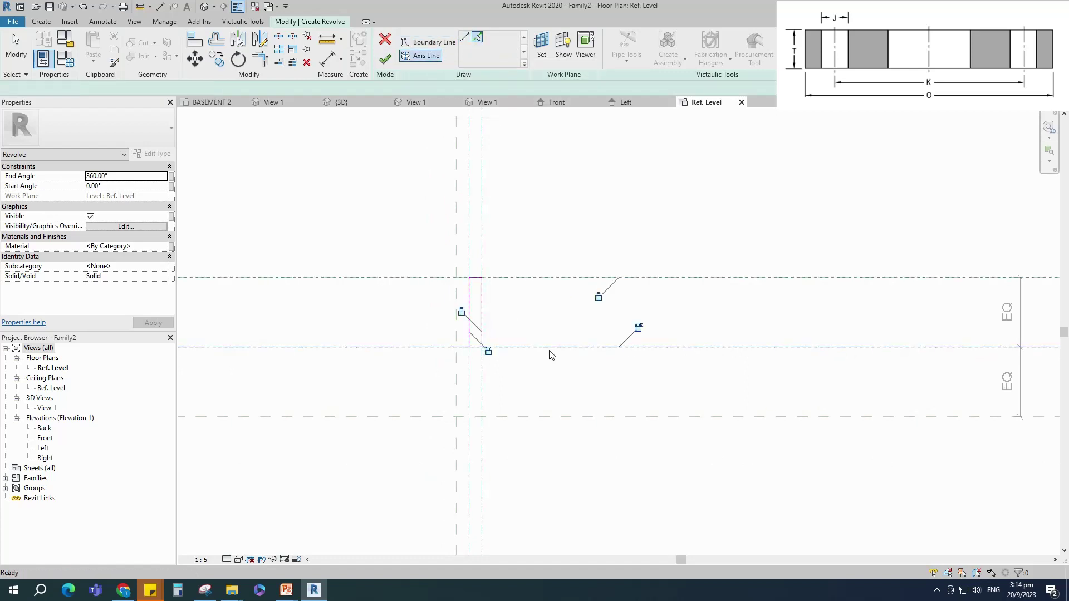
pyautogui.click(382, 61)
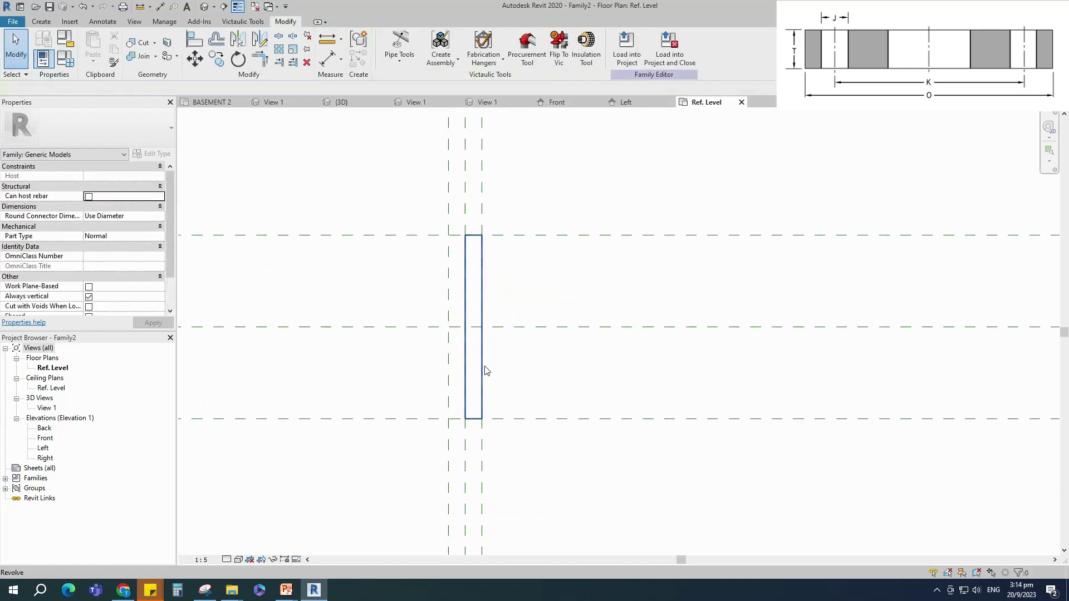
pyautogui.scroll(-3, 568, 444)
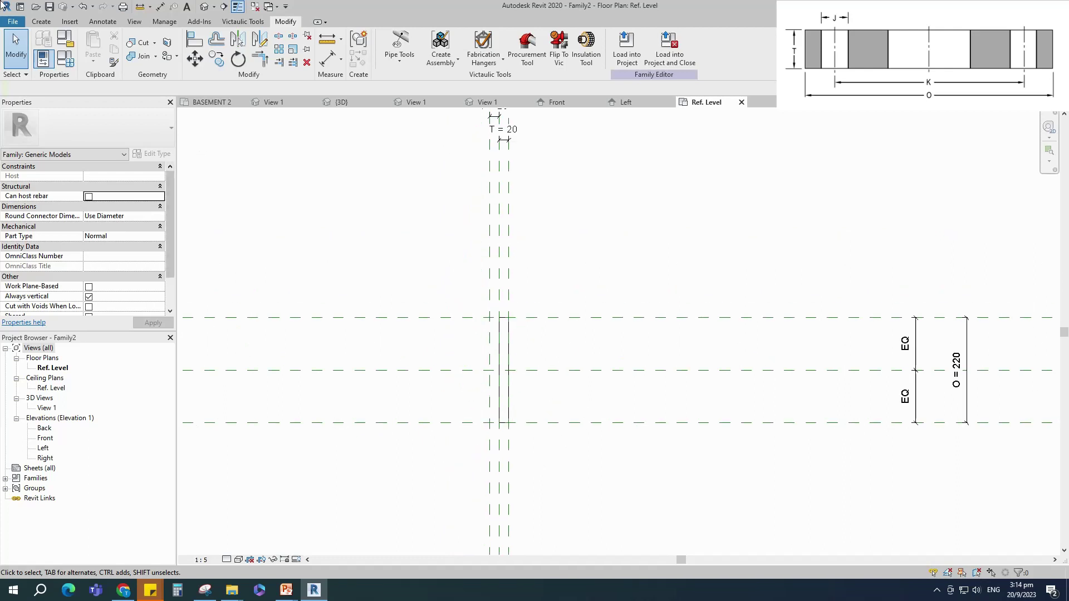
# - Sketch a 20 by 110 mm rectangular revolve boundary between the left-hand and centre vertical planes, above the horizontal centre plane, locked to the planes
pyautogui.click(41, 21)
pyautogui.click(143, 45)
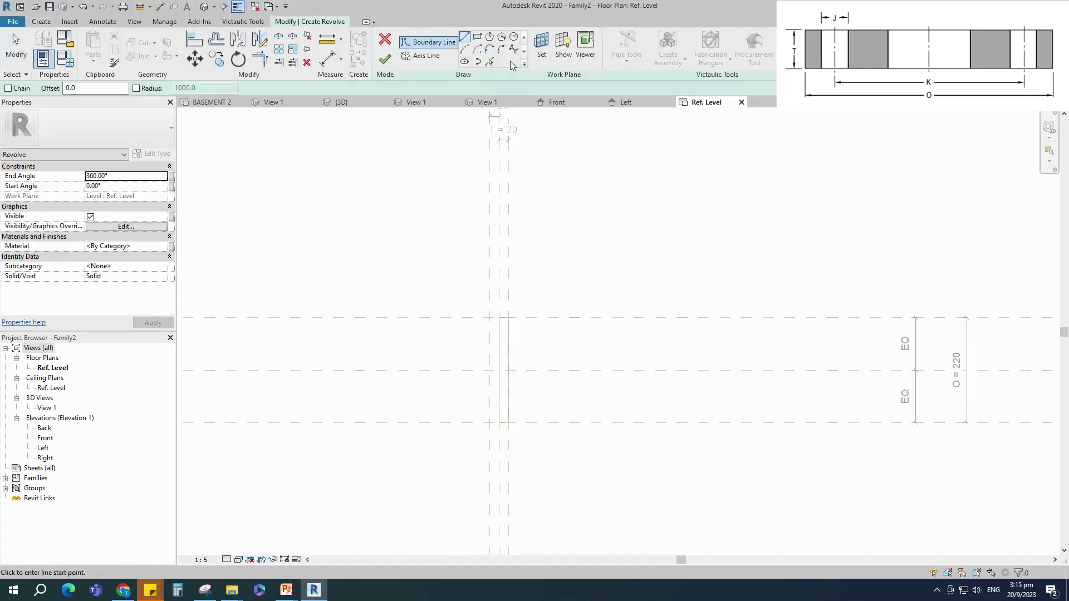
pyautogui.click(477, 38)
pyautogui.scroll(2, 516, 317)
pyautogui.click(490, 318)
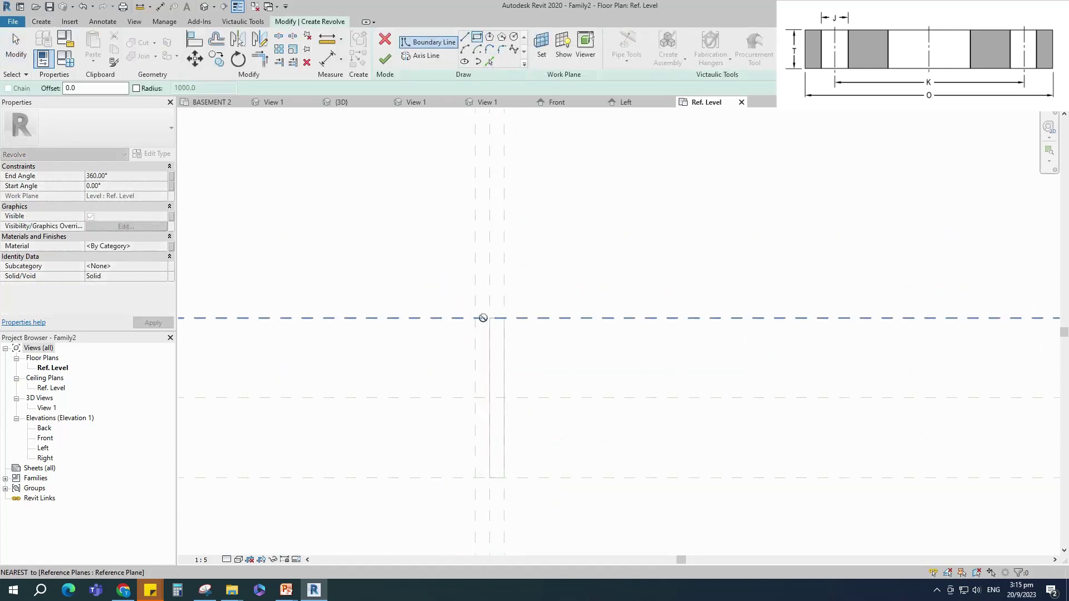
pyautogui.click(475, 397)
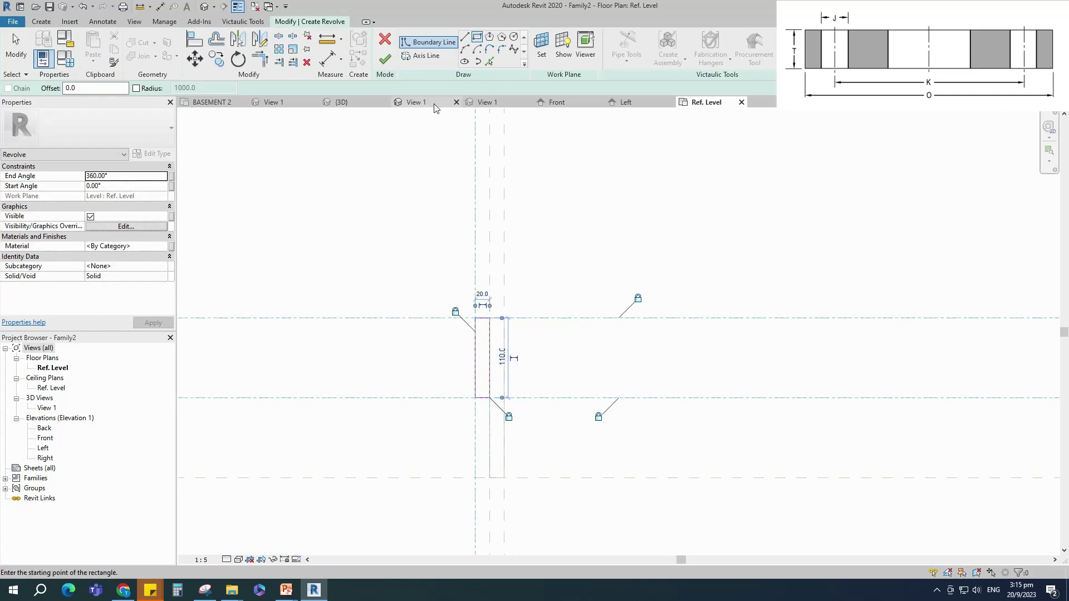
# - Set the revolve axis along the horizontal centre plane and finish the second 360° flange disc
pyautogui.click(422, 56)
pyautogui.click(477, 37)
pyautogui.click(548, 397)
pyautogui.click(385, 59)
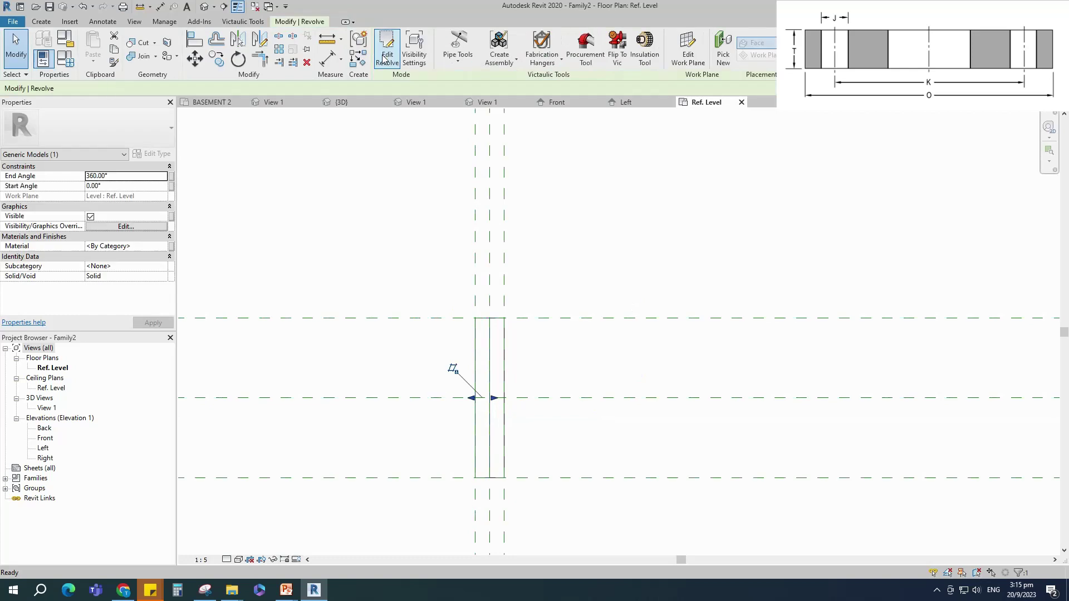
pyautogui.scroll(-2, 463, 368)
pyautogui.click(312, 210)
# - Start a void sweep and sketch its straight path along the horizontal centre plane across both discs
pyautogui.click(42, 21)
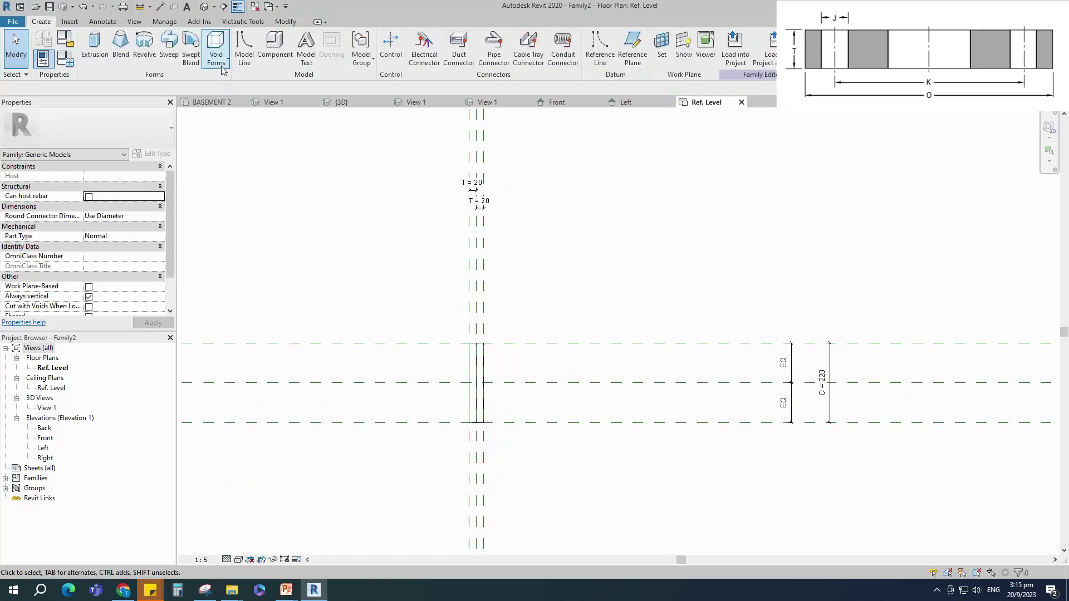
pyautogui.click(216, 49)
pyautogui.click(240, 147)
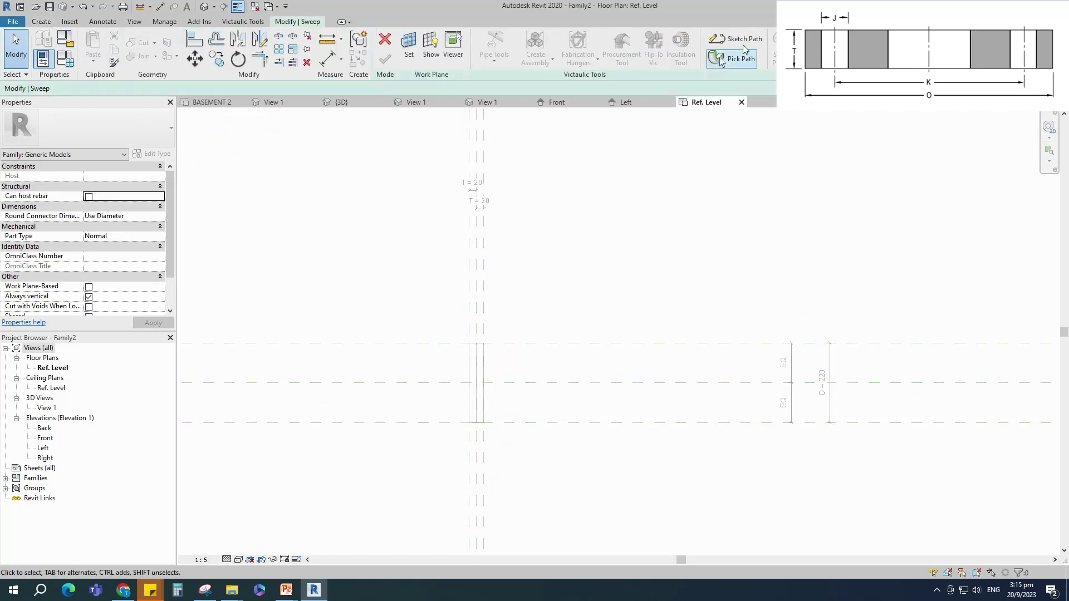
pyautogui.click(734, 42)
pyautogui.scroll(5, 473, 390)
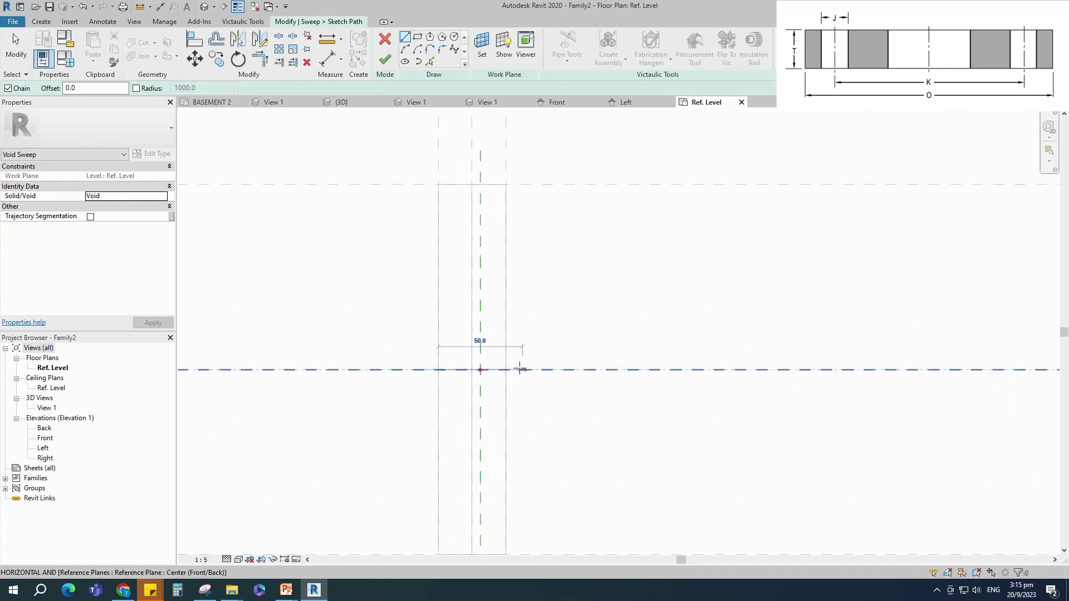
pyautogui.click(472, 369)
# - Align and lock both ends of the void sweep path to the outer vertical reference planes, and finish the path
pyautogui.press('Escape')
pyautogui.press('Escape')
pyautogui.press('a')
pyautogui.press('l')
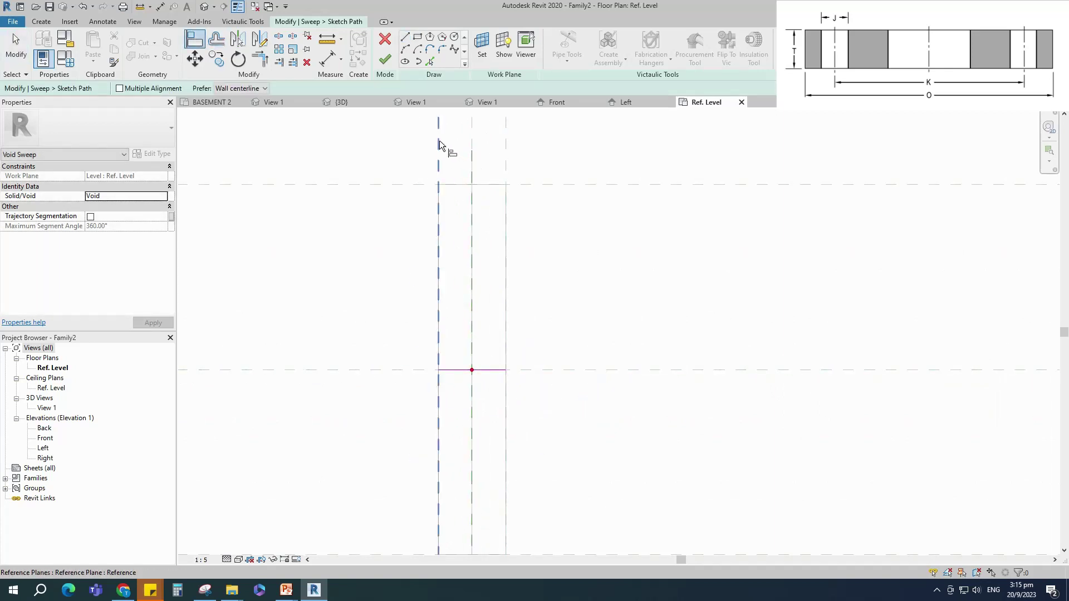
pyautogui.click(438, 369)
pyautogui.click(456, 352)
pyautogui.click(506, 338)
pyautogui.click(506, 370)
pyautogui.click(524, 351)
pyautogui.scroll(-3, 582, 375)
pyautogui.click(385, 60)
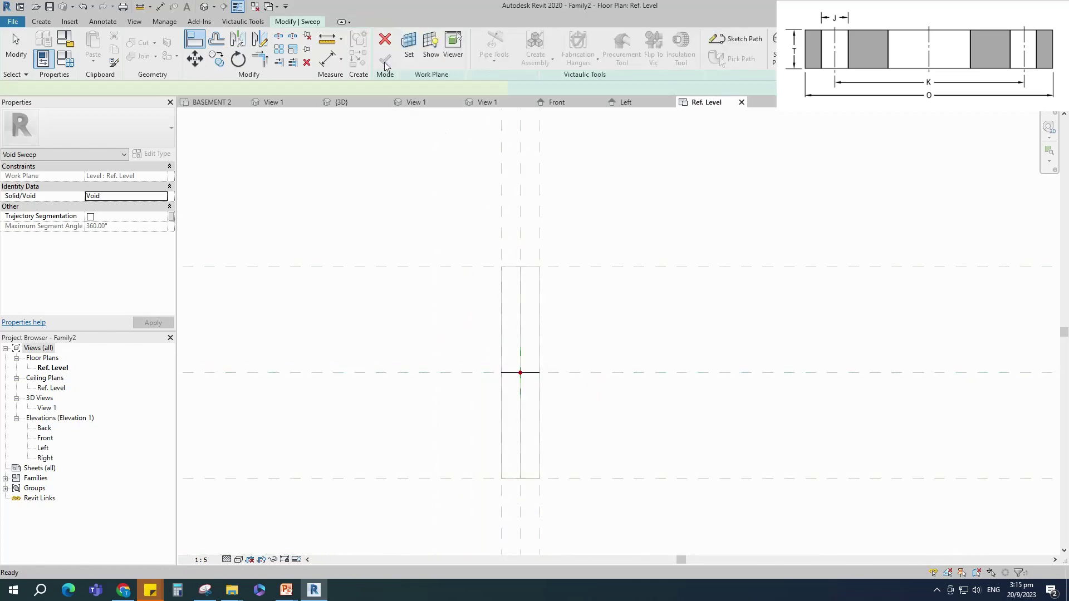
# - Edit the sweep profile in the Left elevation and sketch a circle of about 58 mm radius centred on the flange
pyautogui.click(774, 54)
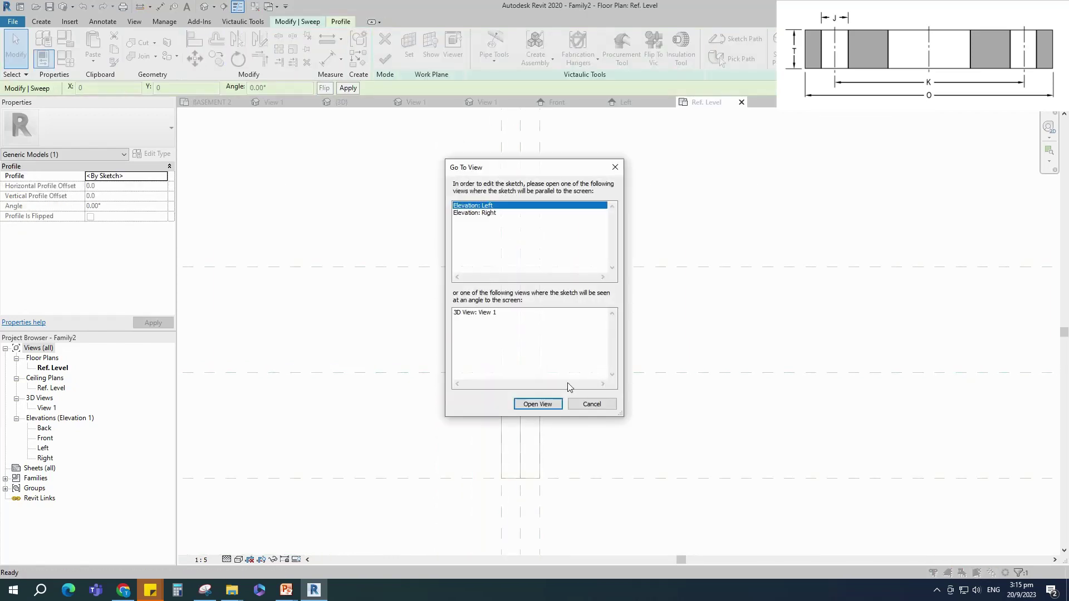
pyautogui.click(537, 401)
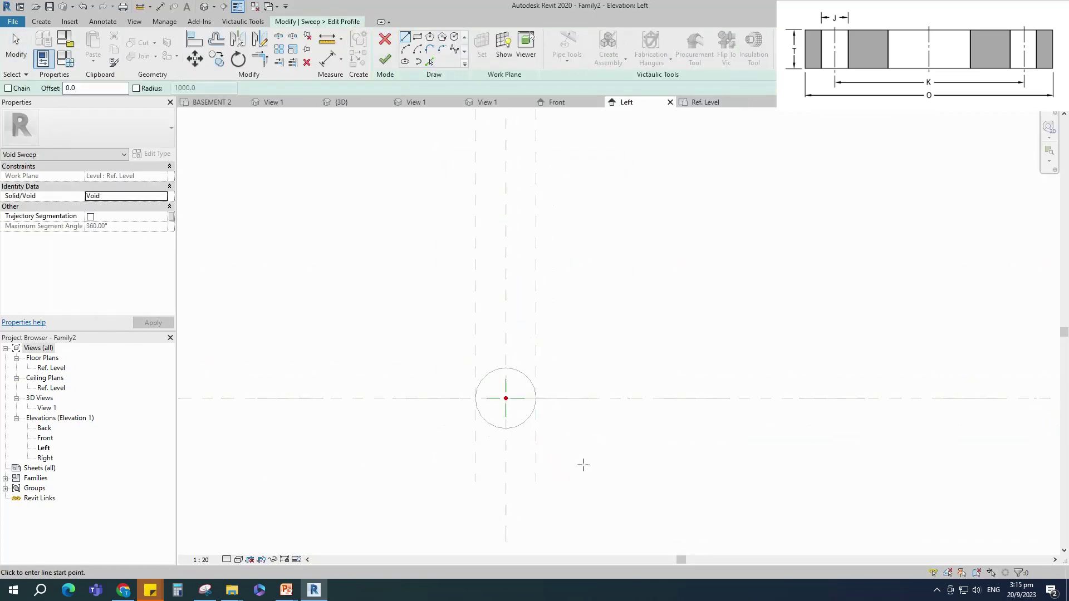
pyautogui.scroll(2, 582, 462)
pyautogui.click(453, 37)
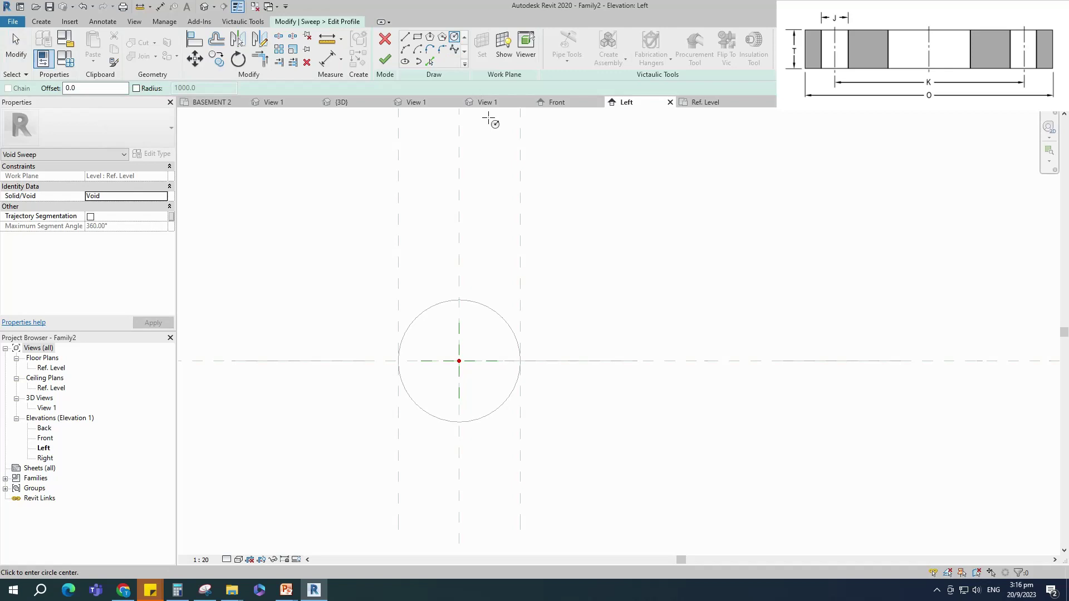
pyautogui.click(459, 361)
pyautogui.scroll(3, 506, 364)
pyautogui.click(509, 360)
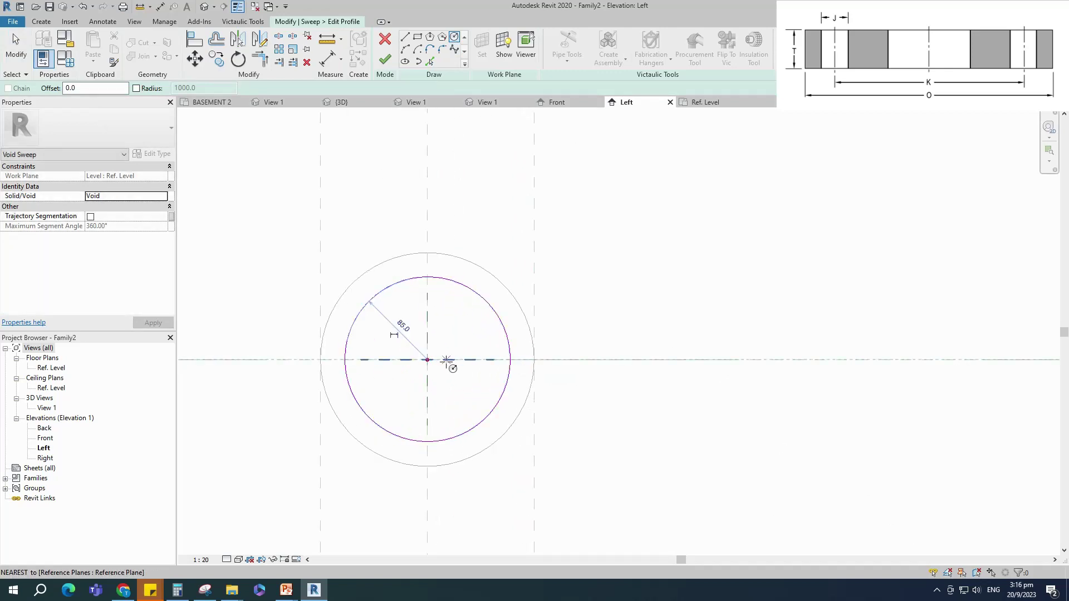
pyautogui.click(402, 327)
pyautogui.press('Return')
# - Make the circle's radius dimension permanent, label it with a new instance parameter "C1", and finish the void sweep
pyautogui.click(406, 351)
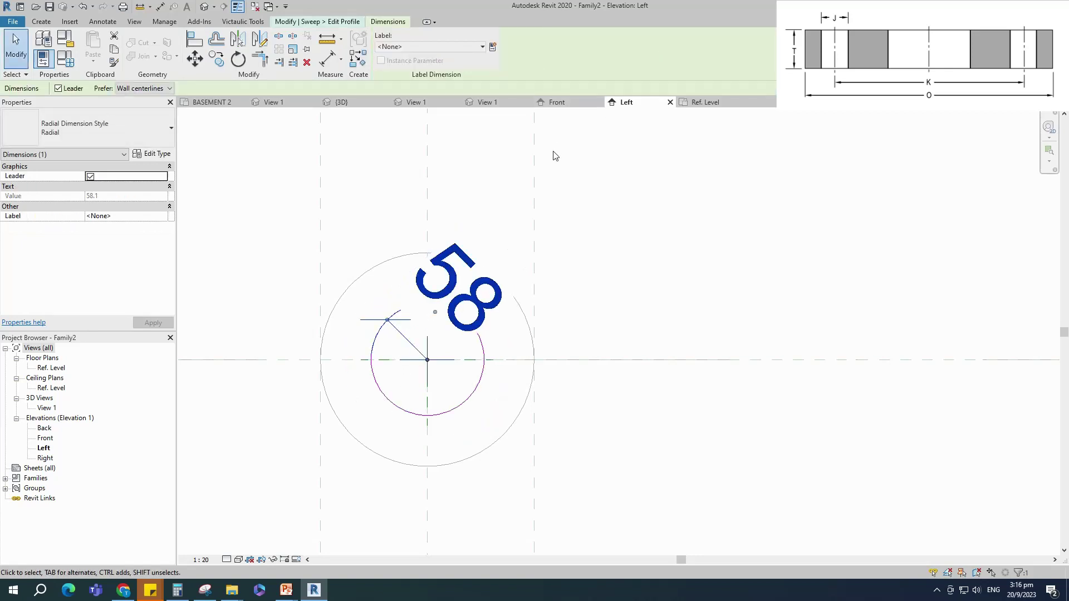
pyautogui.click(493, 47)
pyautogui.write('C')
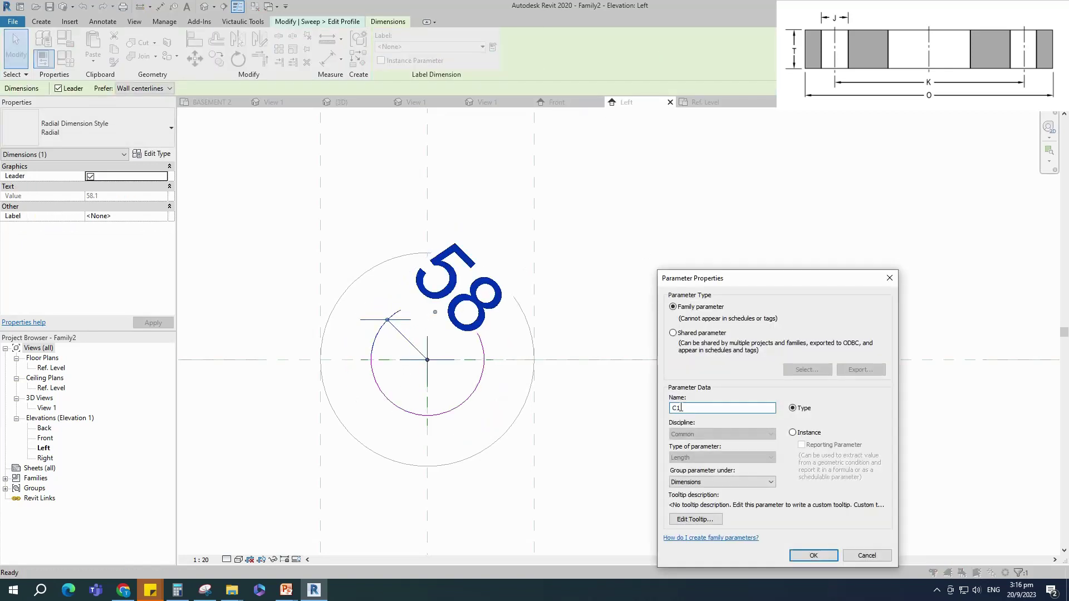
pyautogui.write('1')
pyautogui.click(792, 432)
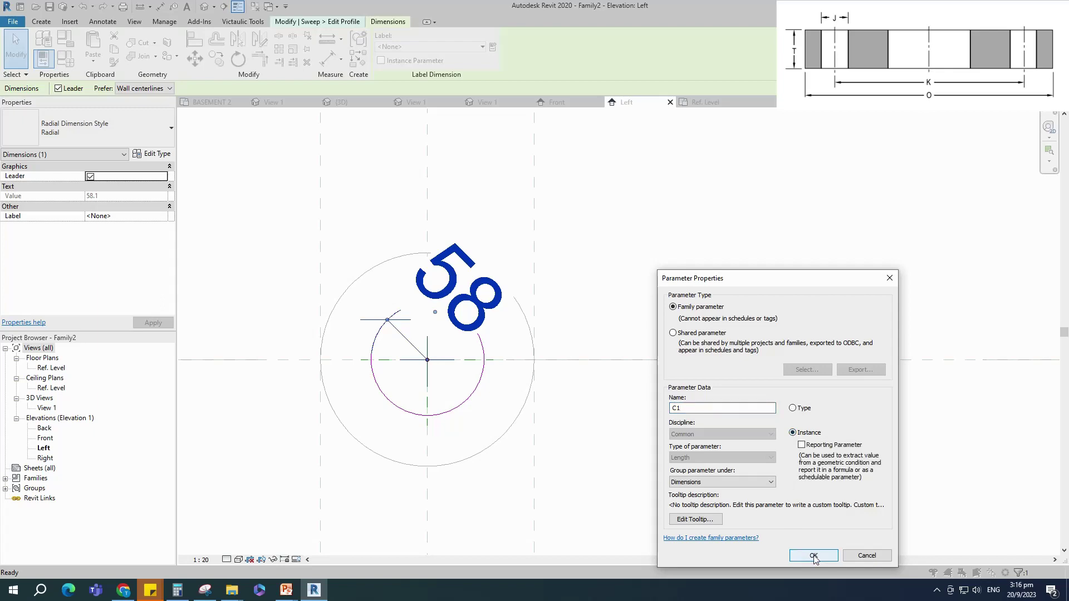
pyautogui.click(812, 555)
pyautogui.click(394, 183)
pyautogui.click(386, 59)
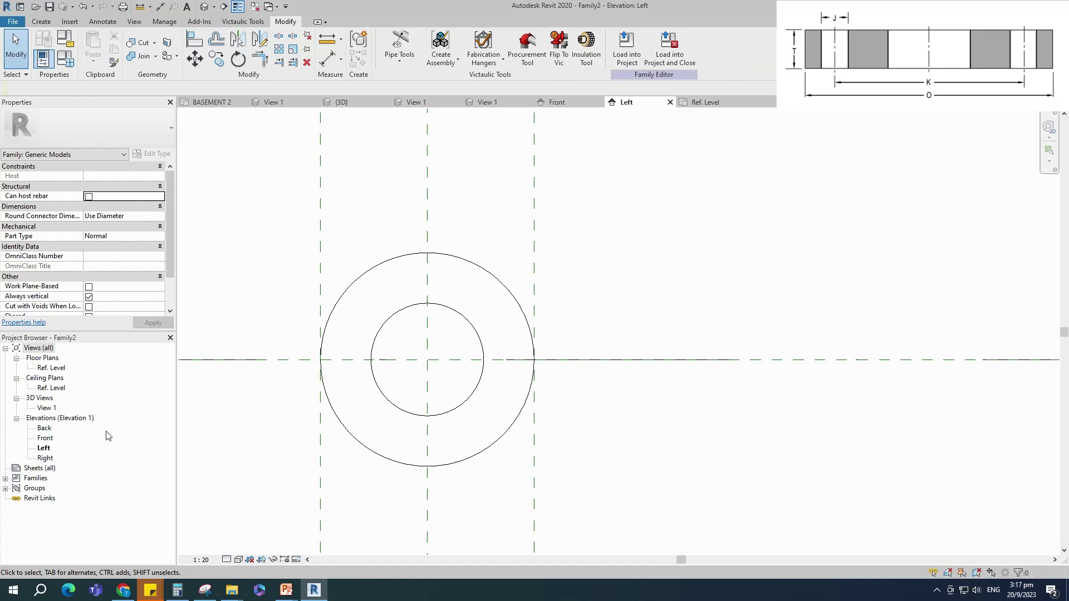
# - Show the flange in the 3D view with a shaded visual style and orbit to its bored face
pyautogui.doubleClick(48, 409)
pyautogui.click(239, 559)
pyautogui.click(257, 514)
pyautogui.moveTo(529, 503)
pyautogui.keyDown('shift'); pyautogui.mouseDown(button='middle')
pyautogui.moveTo(721, 513)
pyautogui.moveTo(817, 504)
pyautogui.mouseUp(button='middle'); pyautogui.keyUp('shift')
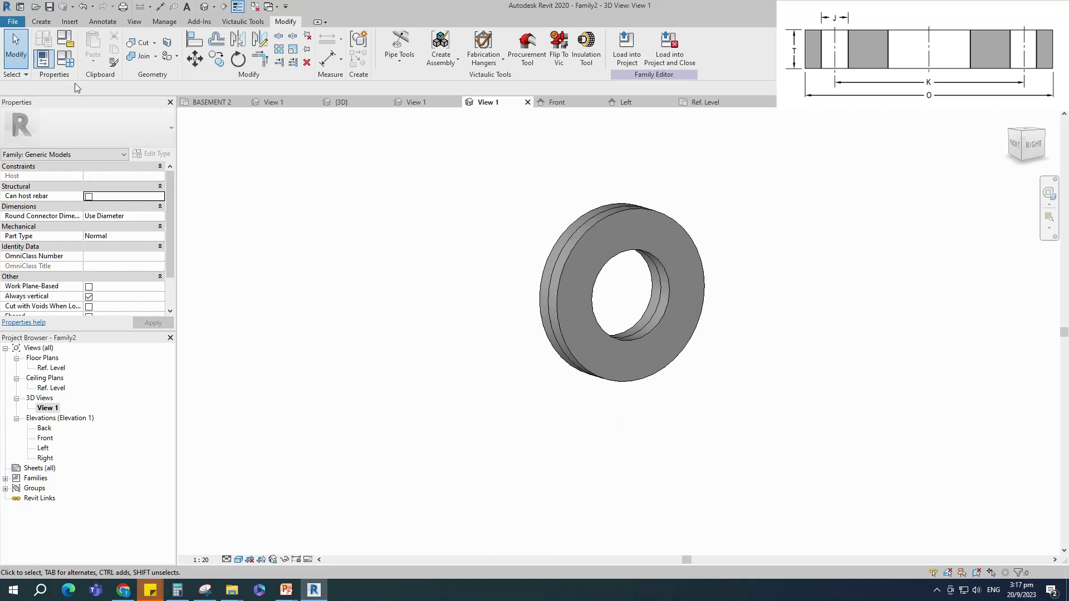
# - Add an instance length parameter named "C" to the family
pyautogui.click(71, 59)
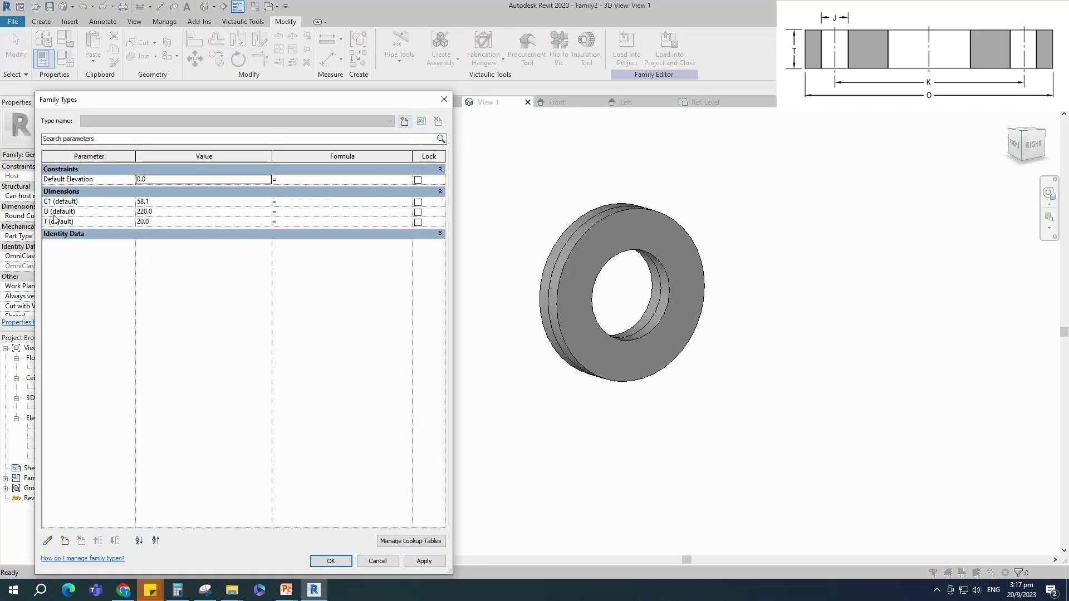
pyautogui.click(65, 541)
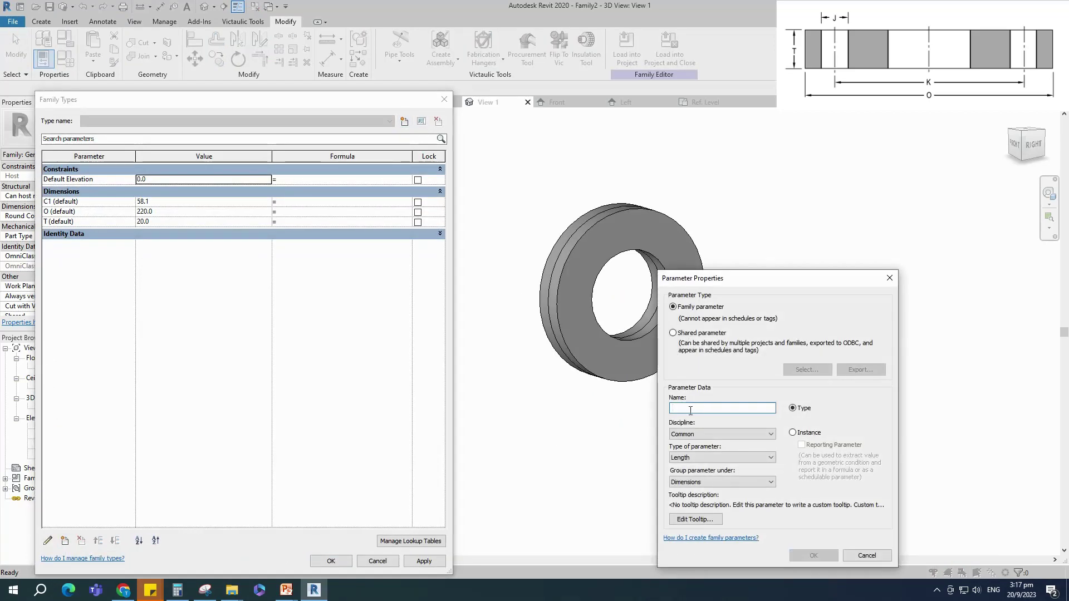
pyautogui.write('C')
pyautogui.click(792, 433)
pyautogui.click(814, 555)
# - Set C to 116.1, give C1 the formula C / 2, and apply the changes
pyautogui.click(146, 202)
pyautogui.click(287, 213)
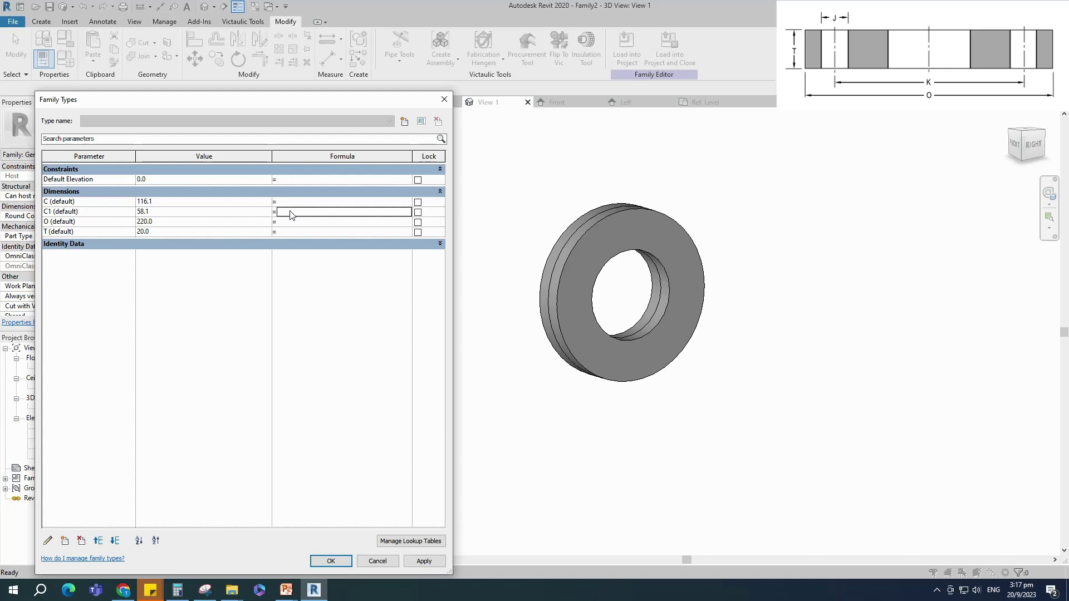
pyautogui.write('C/2')
pyautogui.click(424, 562)
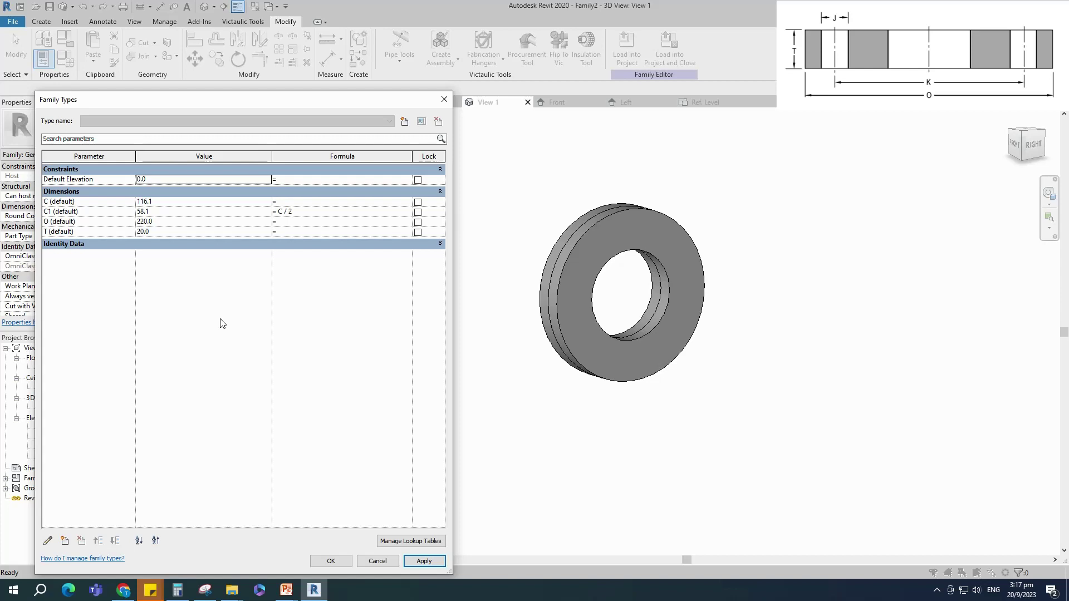
# - Import the PN16 FFP Flange.csv lookup table into the family
pyautogui.click(410, 541)
pyautogui.click(644, 401)
pyautogui.click(412, 162)
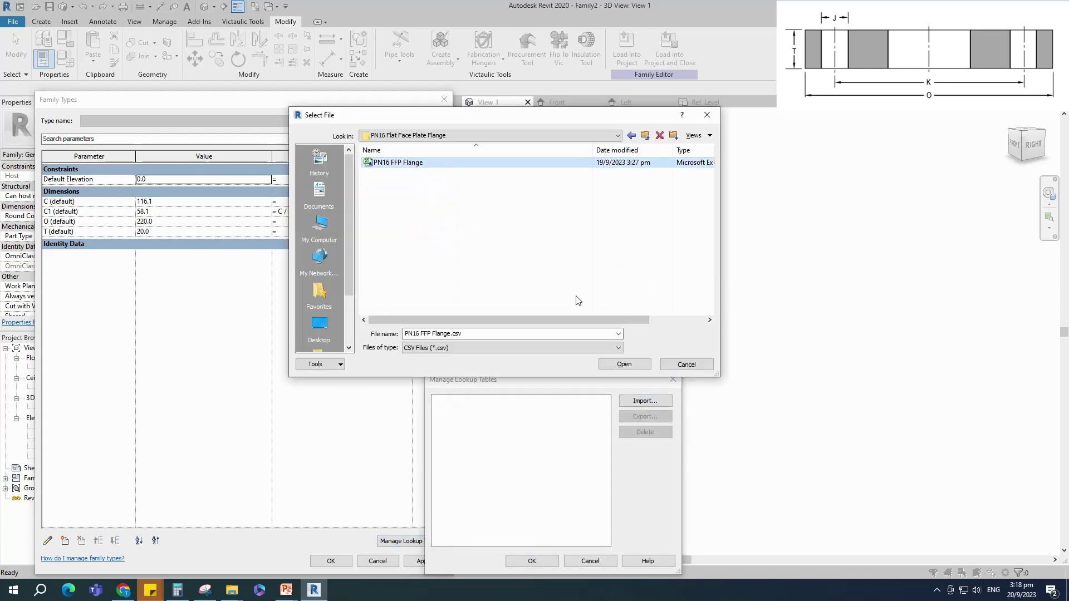
pyautogui.click(624, 364)
pyautogui.click(531, 561)
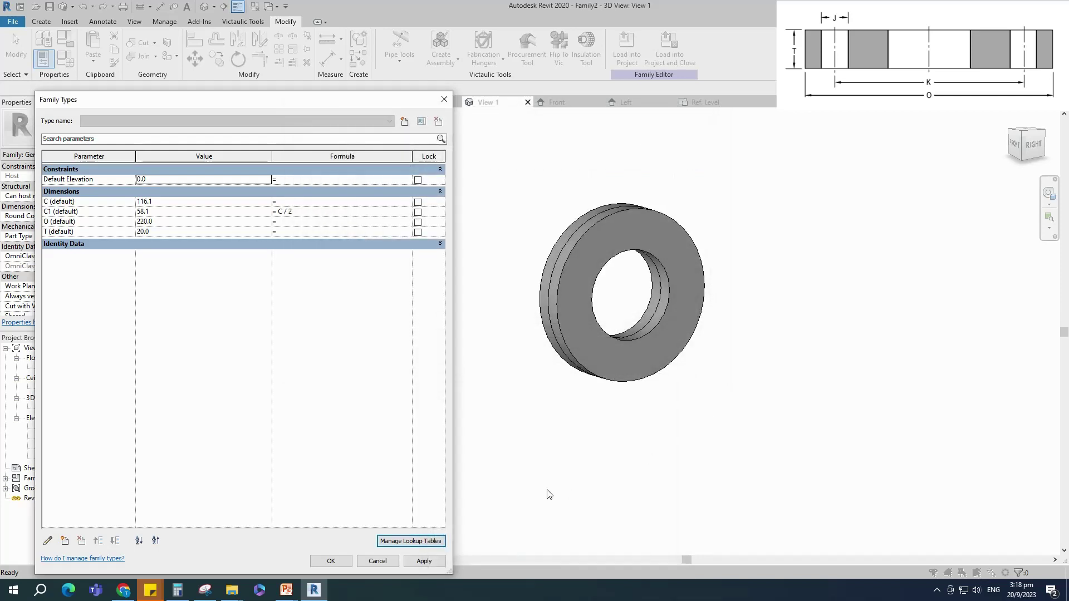
# - Add an instance text parameter "Lookup Table Name" grouped under Other, and set its value to "PN16 FFP Flange"
pyautogui.click(64, 540)
pyautogui.write('Lookup Tab')
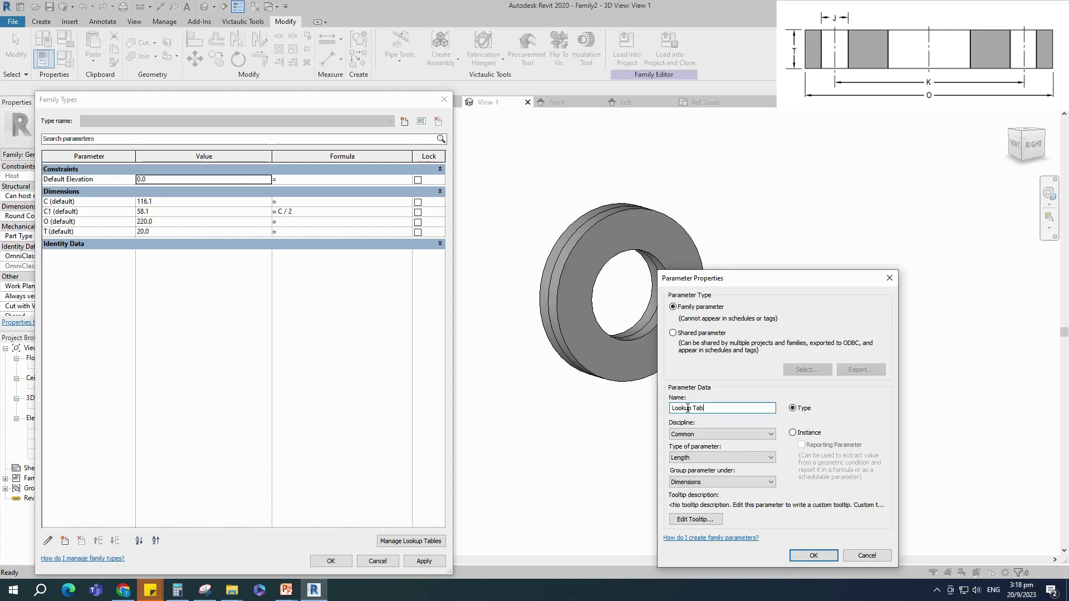
pyautogui.write('le Name')
pyautogui.click(706, 458)
pyautogui.click(702, 468)
pyautogui.click(694, 480)
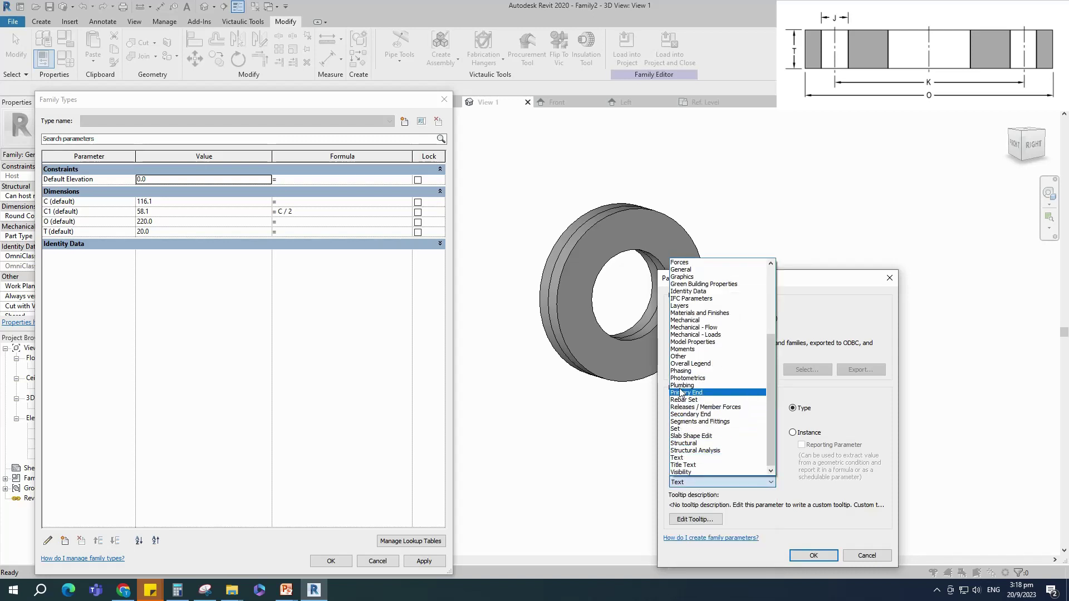
pyautogui.click(678, 357)
pyautogui.click(793, 432)
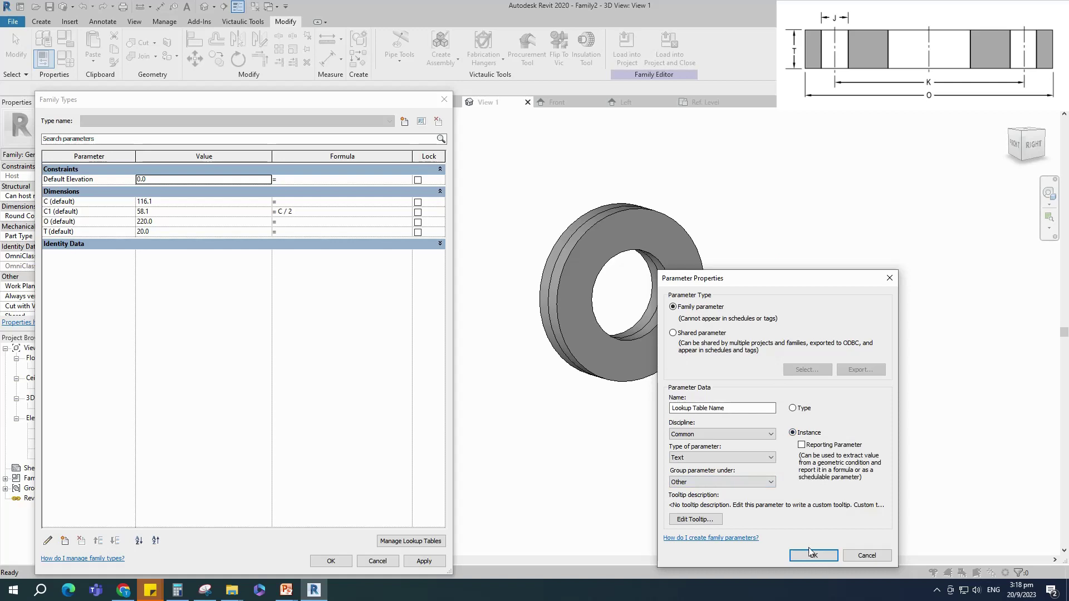
pyautogui.click(811, 554)
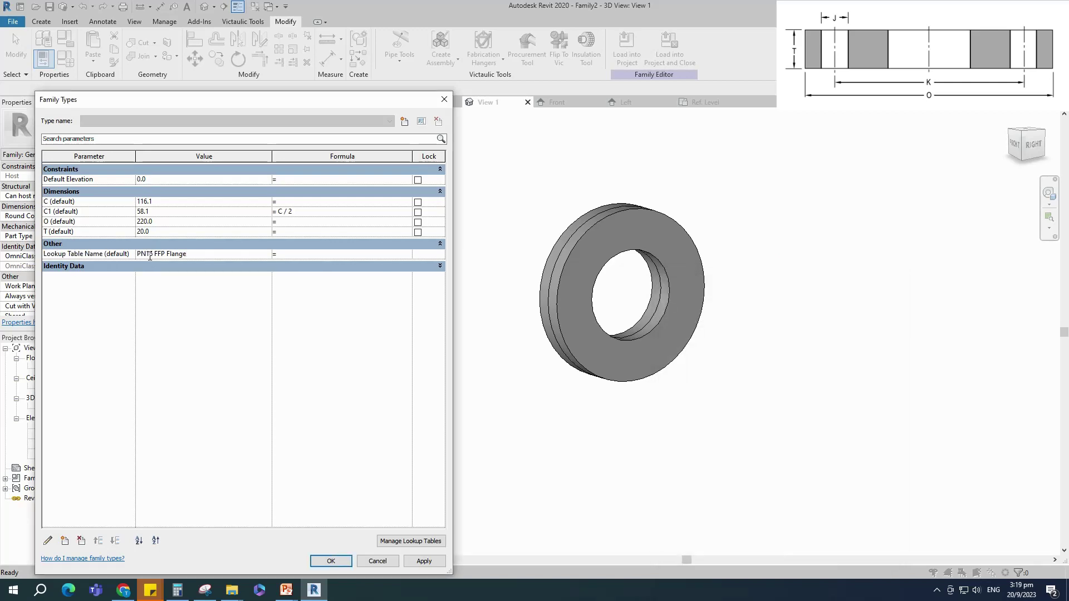
pyautogui.click(429, 559)
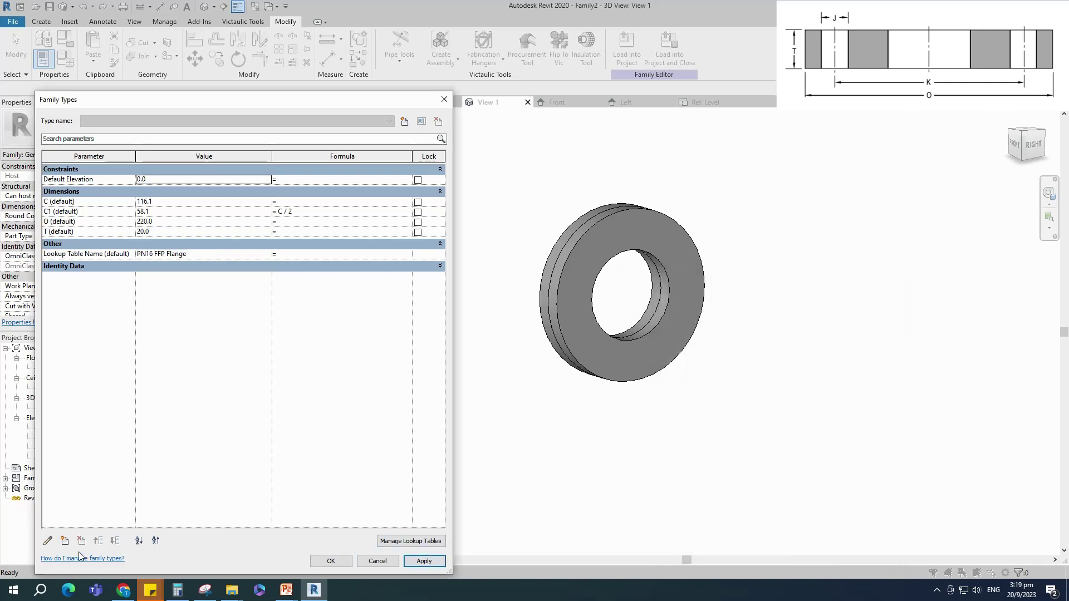
# - Add an instance length parameter named "Nominal Diameter" under Dimensions
pyautogui.click(65, 540)
pyautogui.write('Nomi')
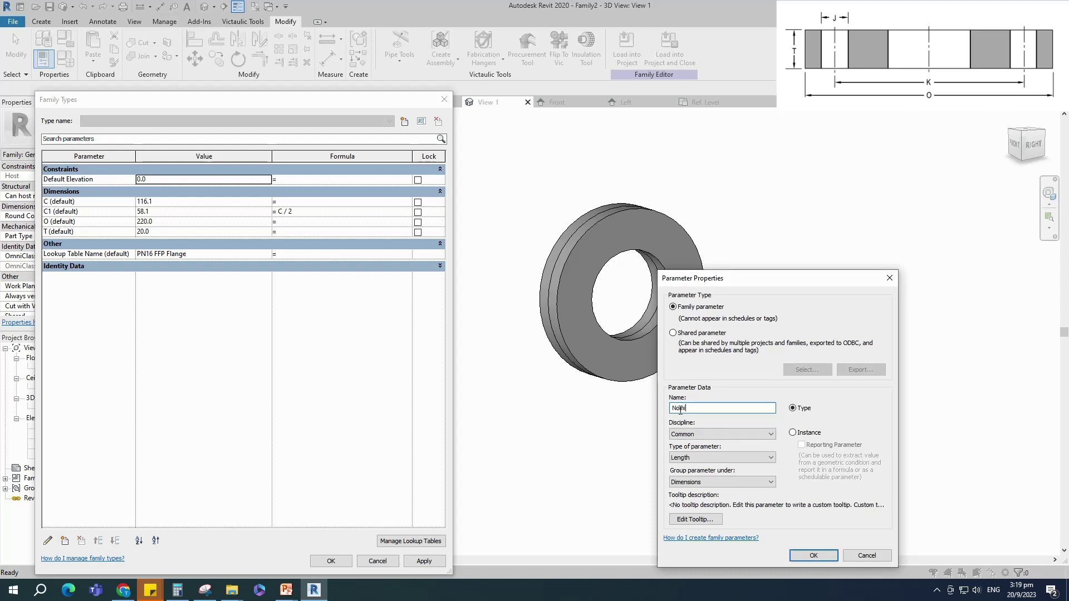
pyautogui.write('nal Diameter')
pyautogui.click(793, 433)
pyautogui.click(813, 556)
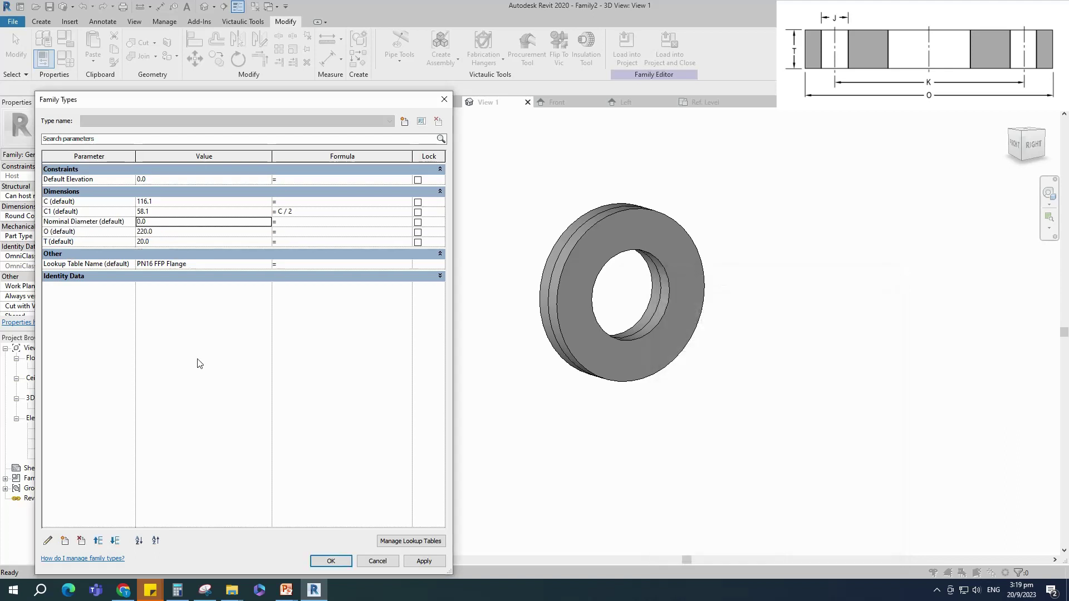
# - Place Nominal Diameter first among the dimension parameters, set it to 100, and accept the family types
pyautogui.click(74, 223)
pyautogui.click(96, 541)
pyautogui.click(97, 541)
pyautogui.click(121, 202)
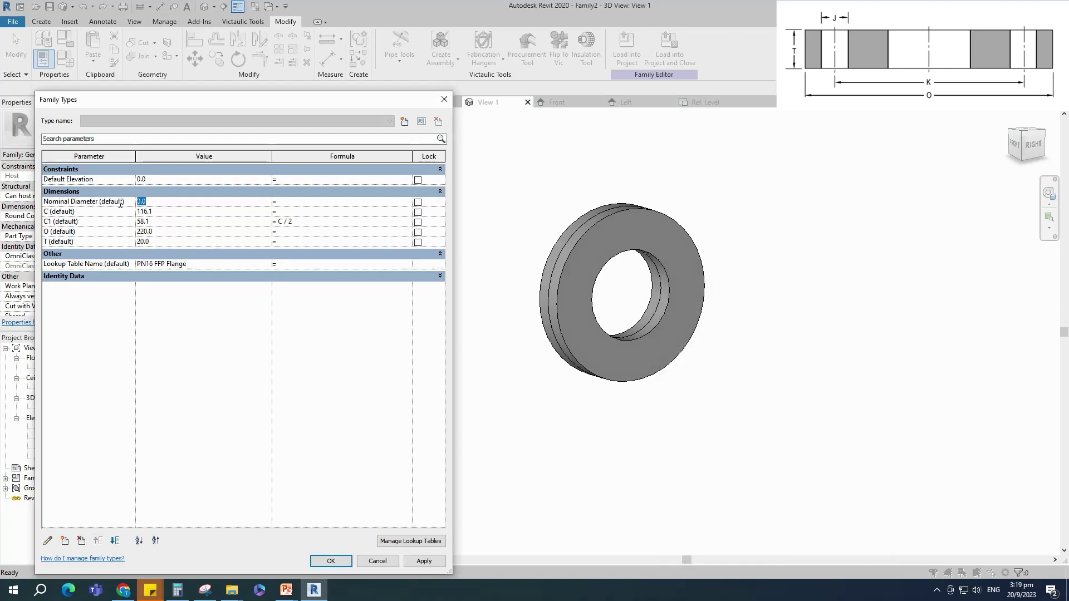
pyautogui.click(423, 560)
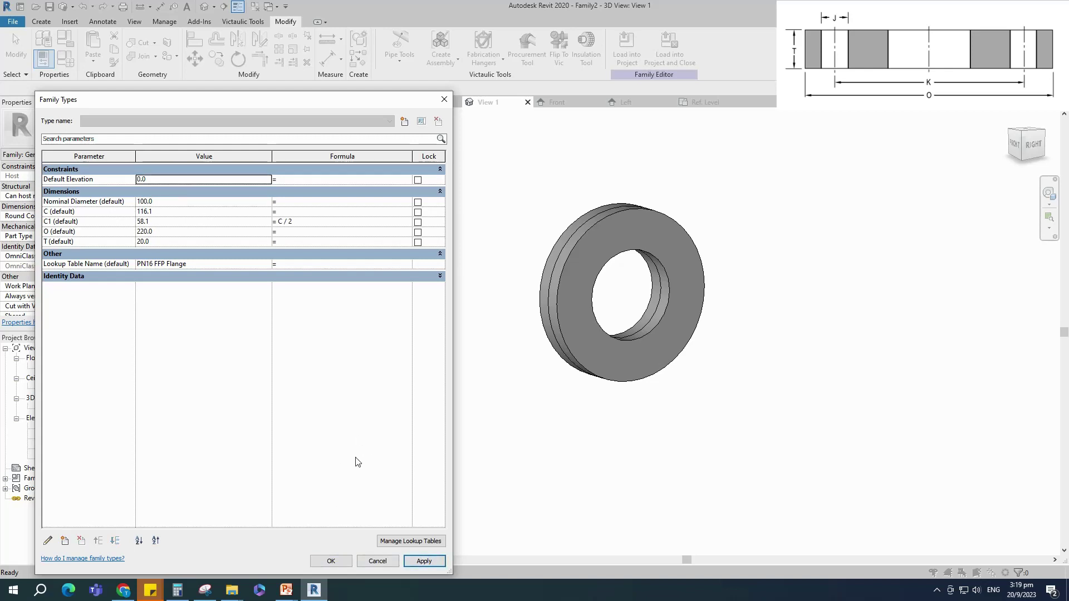
pyautogui.click(331, 561)
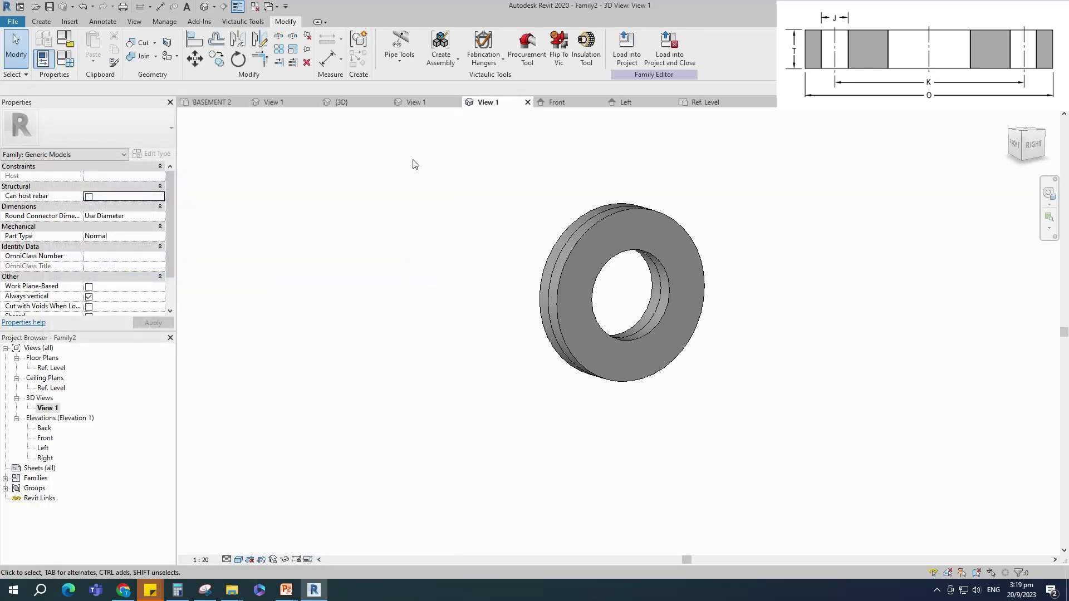
# - Switch to the Bolt Nut for Flange family and load it into the Family2 flange family
pyautogui.click(436, 101)
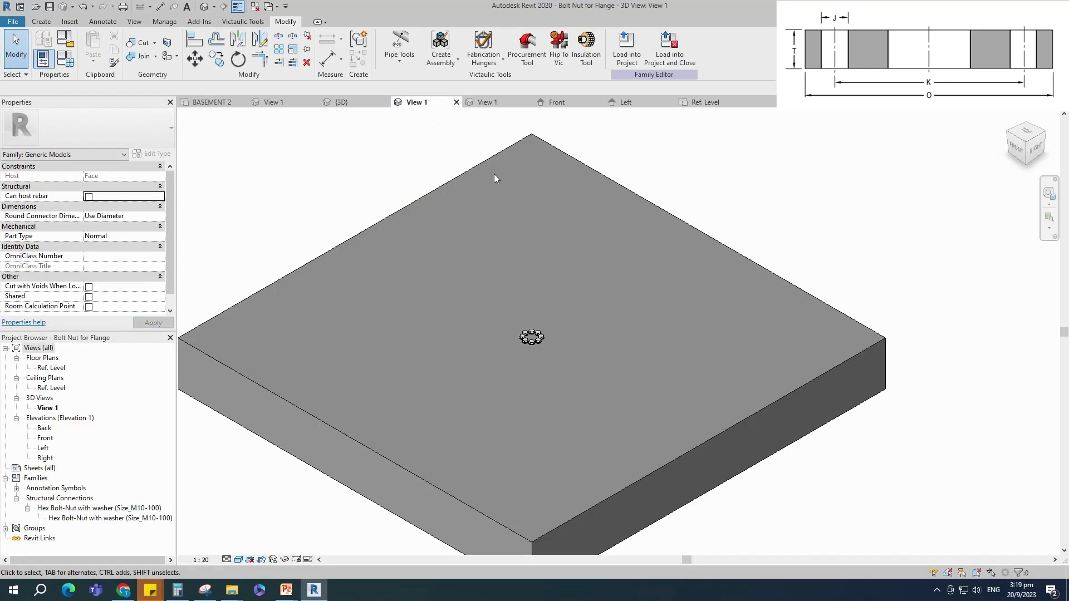
pyautogui.click(627, 45)
pyautogui.click(484, 252)
pyautogui.click(504, 376)
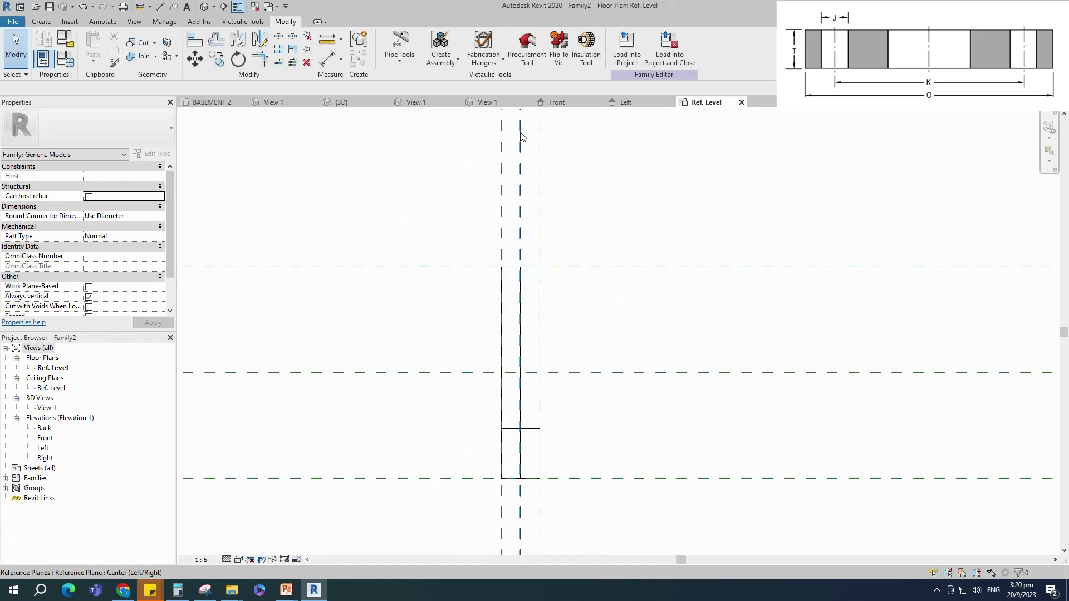
# - Place the loaded Bolt Nut for Flange component on the flange's face in the 3D view
pyautogui.click(488, 102)
pyautogui.click(6, 478)
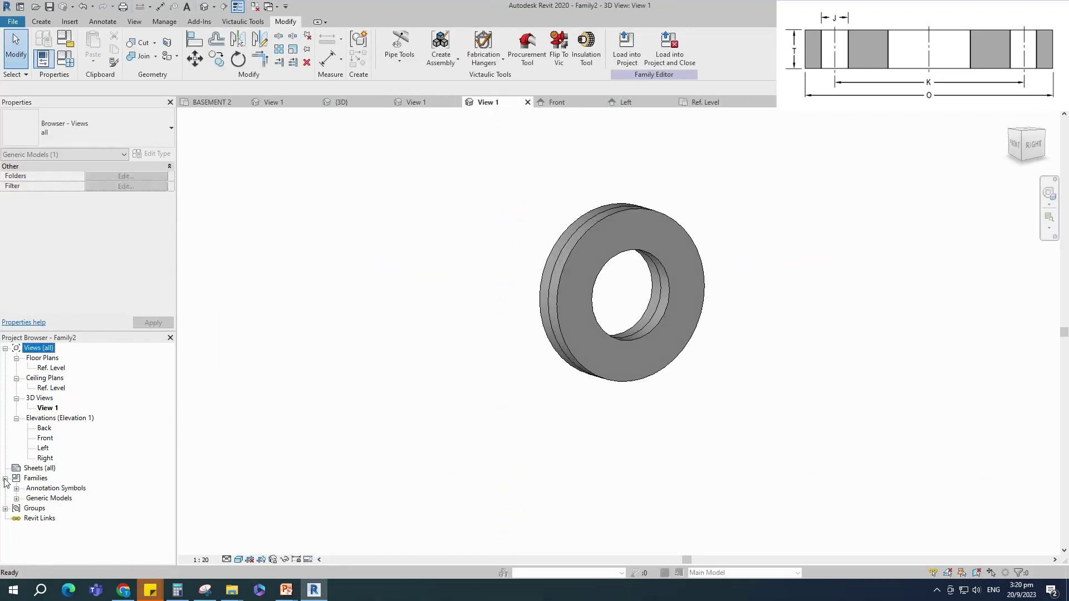
pyautogui.click(16, 498)
pyautogui.click(27, 508)
pyautogui.click(69, 518)
pyautogui.moveTo(67, 521); pyautogui.dragTo(653, 326)
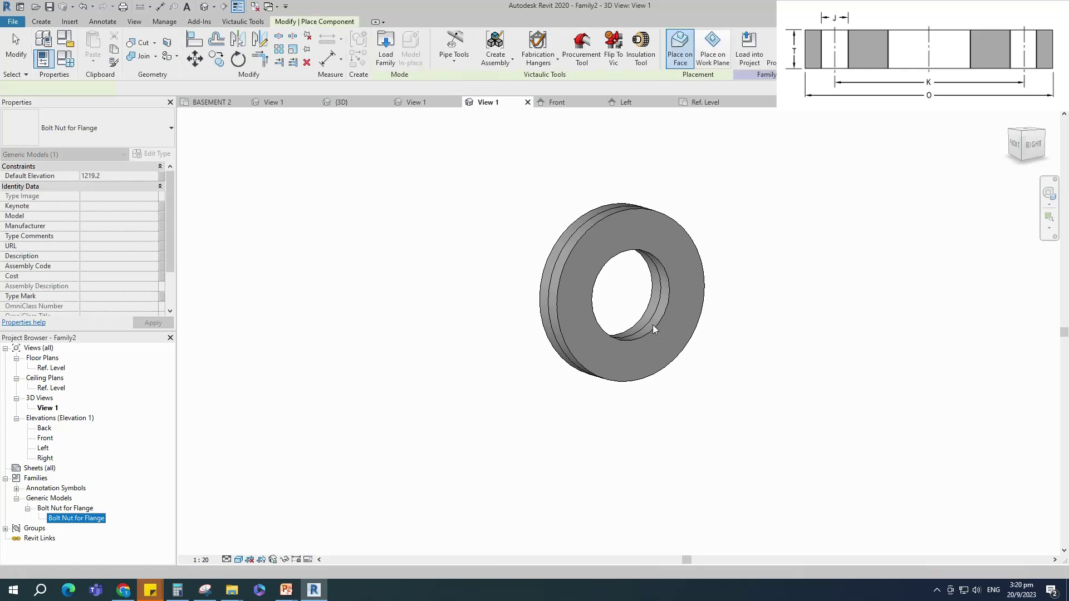
pyautogui.click(670, 328)
pyautogui.press('Escape')
pyautogui.press('Escape')
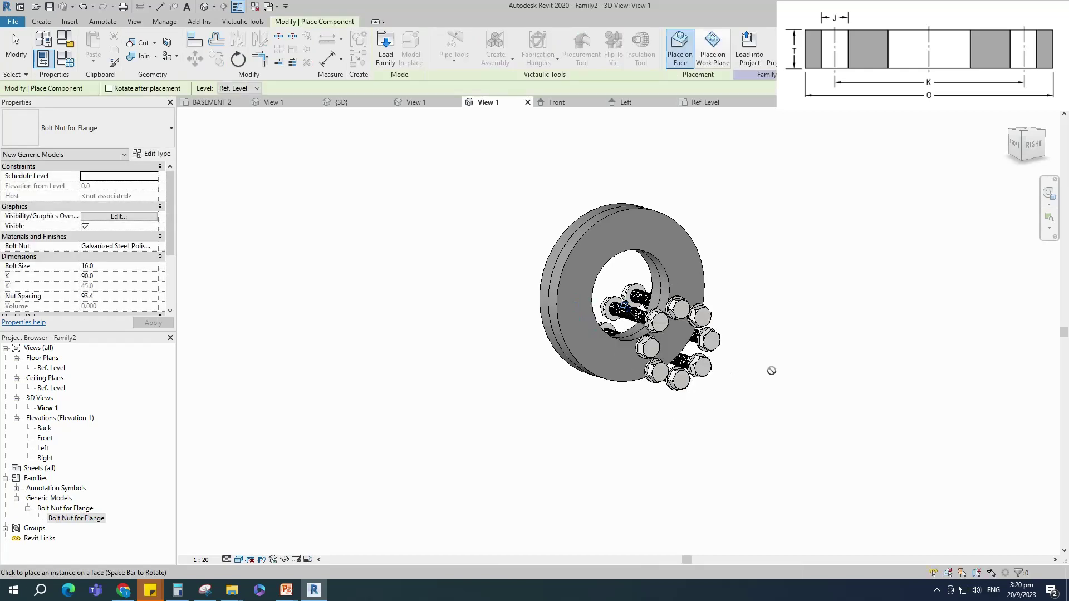
pyautogui.scroll(-3, 501, 365)
pyautogui.scroll(1, 501, 366)
pyautogui.scroll(2, 720, 380)
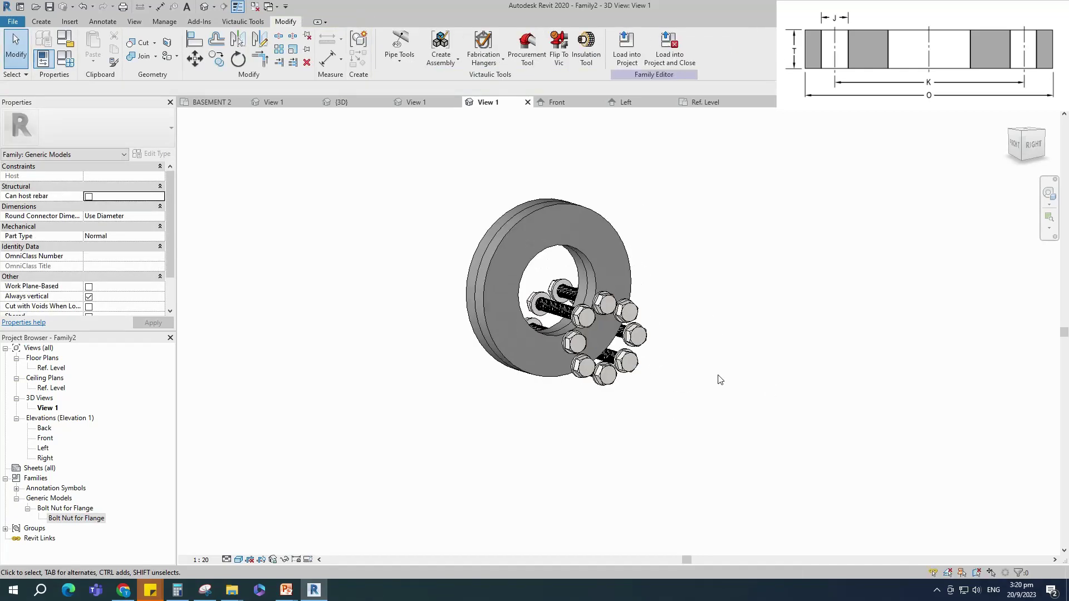
# - In the Left elevation, align and lock the bolt-and-nut array to the flange's vertical and horizontal centre planes
pyautogui.doubleClick(43, 448)
pyautogui.click(601, 395)
pyautogui.press('a')
pyautogui.press('l')
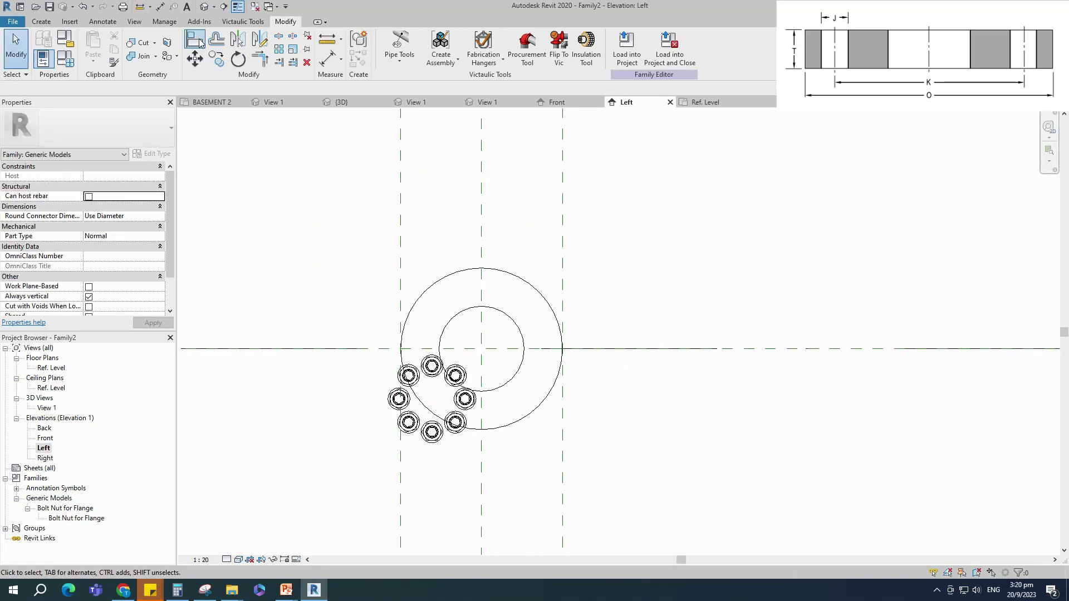
pyautogui.click(482, 495)
pyautogui.click(432, 409)
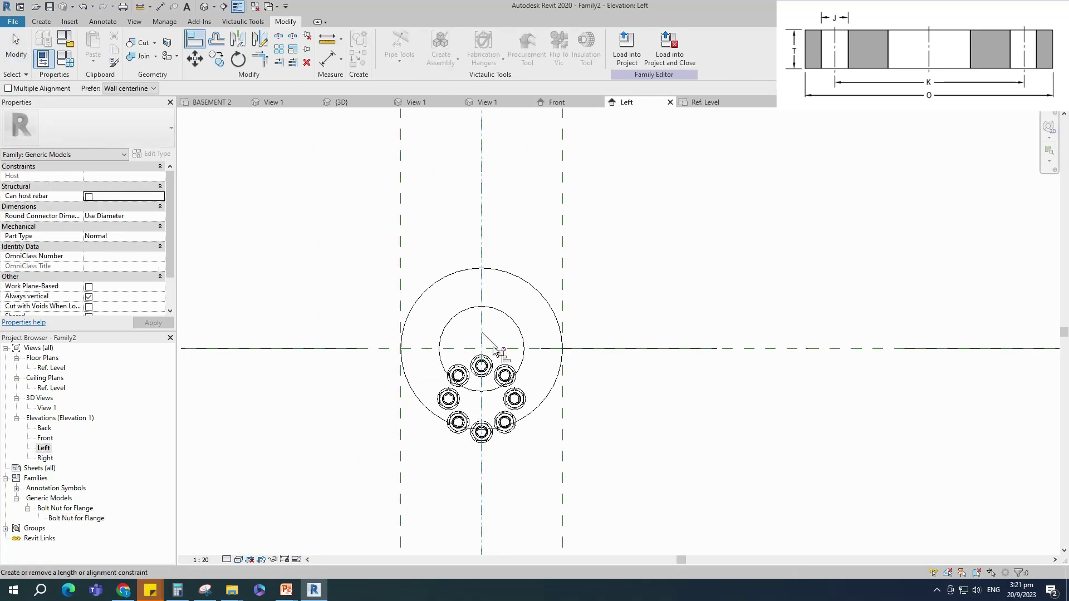
pyautogui.click(658, 350)
pyautogui.click(493, 399)
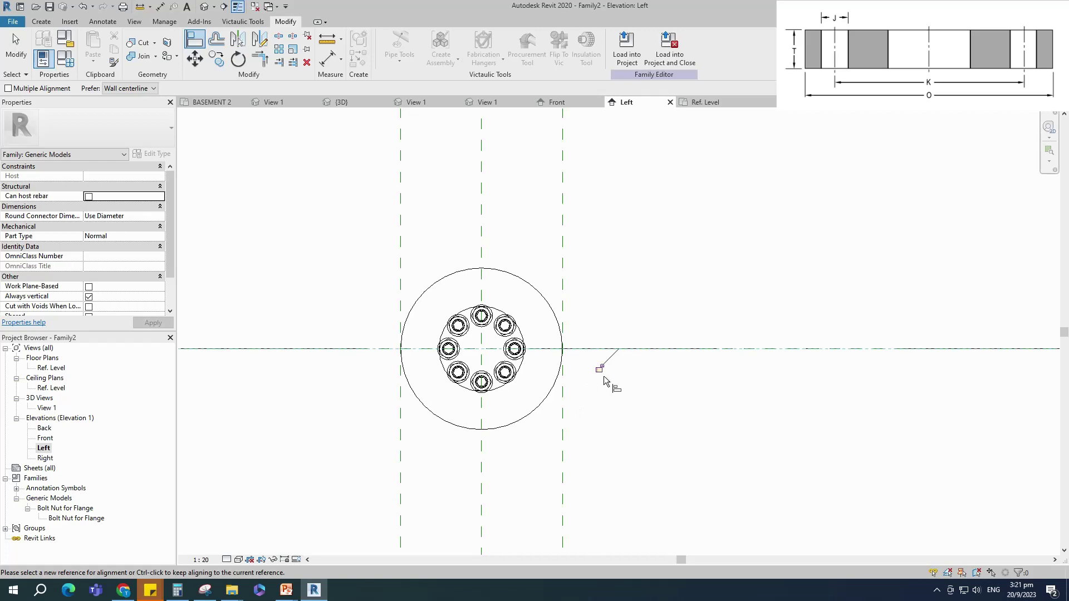
pyautogui.press('Escape')
pyautogui.press('Escape')
# - Associate the nested array's Bolt Size with a new instance family parameter named "Bolt Size"
pyautogui.click(513, 377)
pyautogui.scroll(-1, 111, 286)
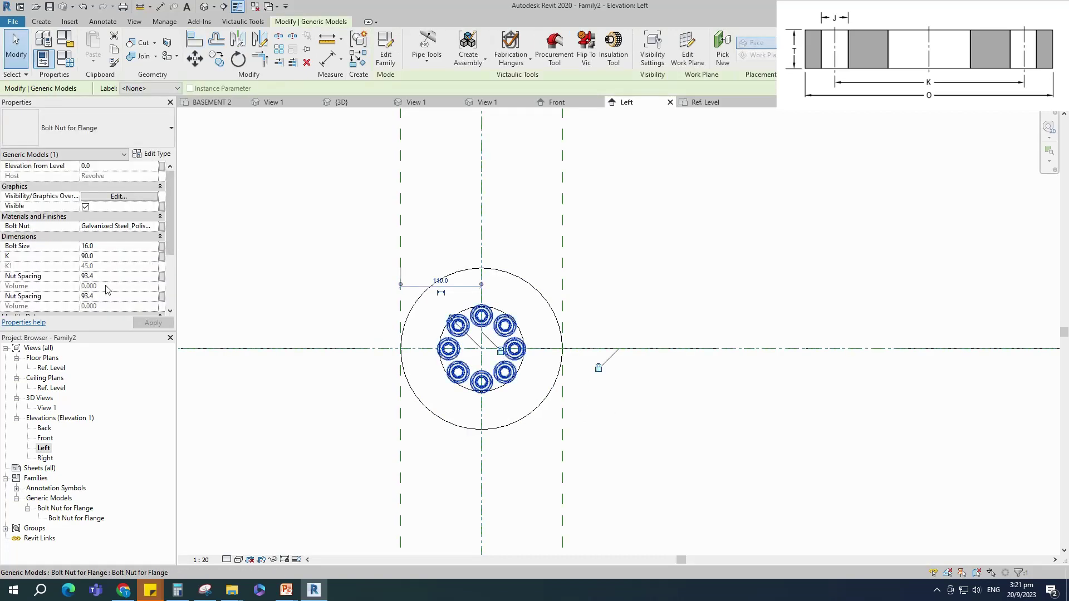
pyautogui.click(163, 247)
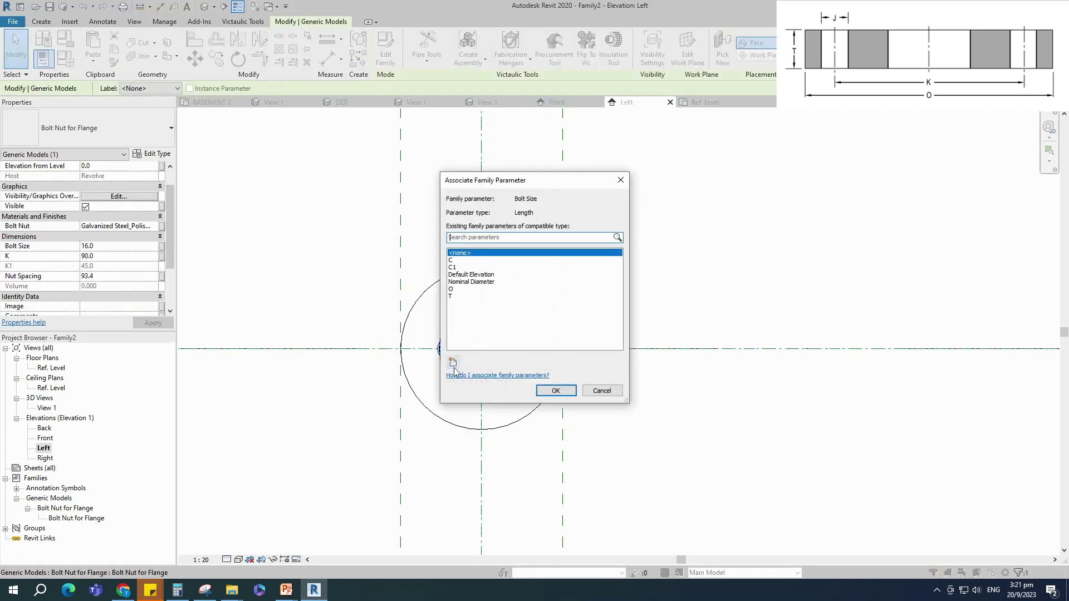
pyautogui.click(452, 361)
pyautogui.write('B')
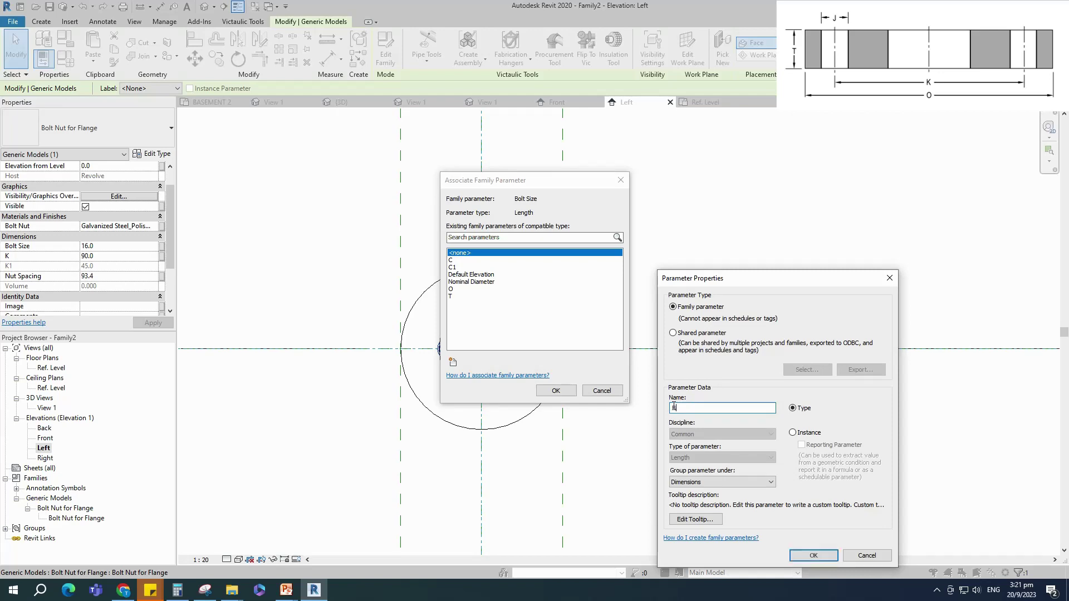
pyautogui.click(813, 556)
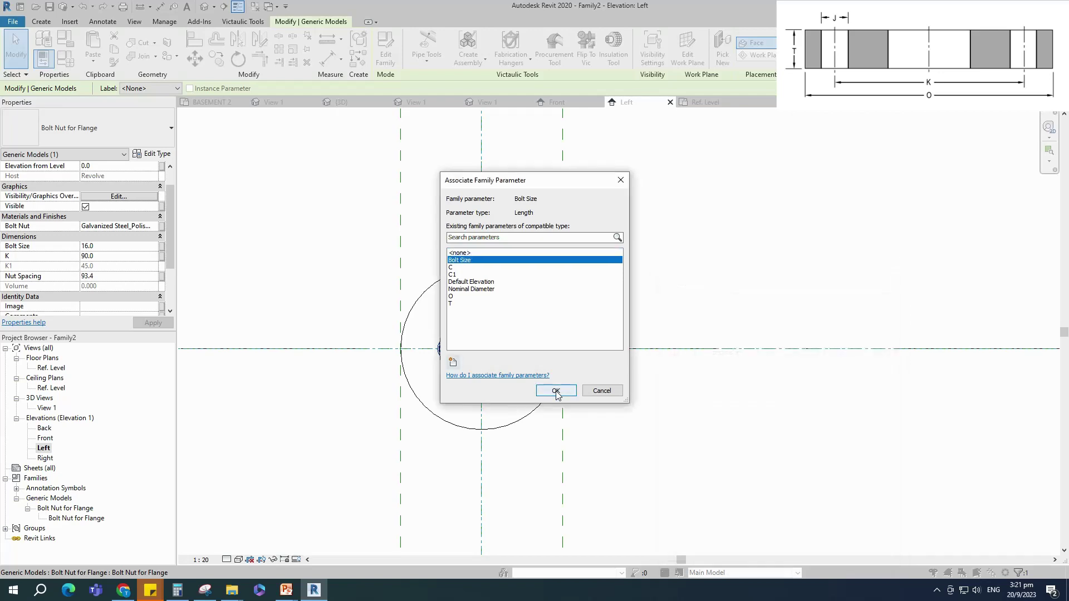
pyautogui.click(555, 390)
# - Associate the nested array's K dimension with a new instance family parameter named "K"
pyautogui.click(162, 256)
pyautogui.click(452, 362)
pyautogui.write('K')
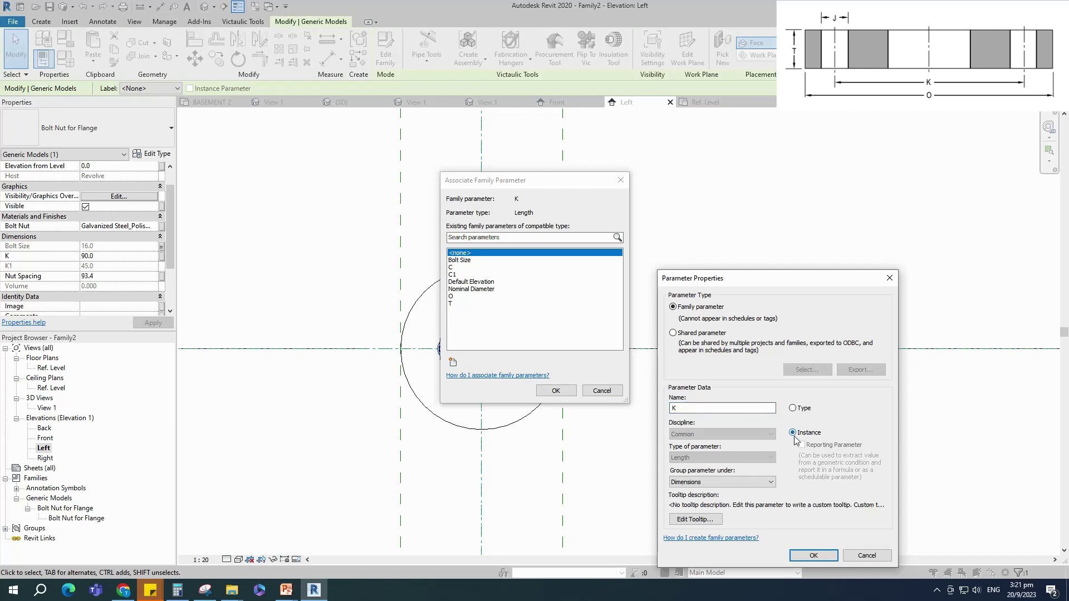
pyautogui.click(813, 555)
pyautogui.click(556, 390)
# - Associate the nested array's Nut Spacing with a new instance family parameter named "Nut Spacing"
pyautogui.click(162, 277)
pyautogui.click(452, 362)
pyautogui.write('Nut Spacing')
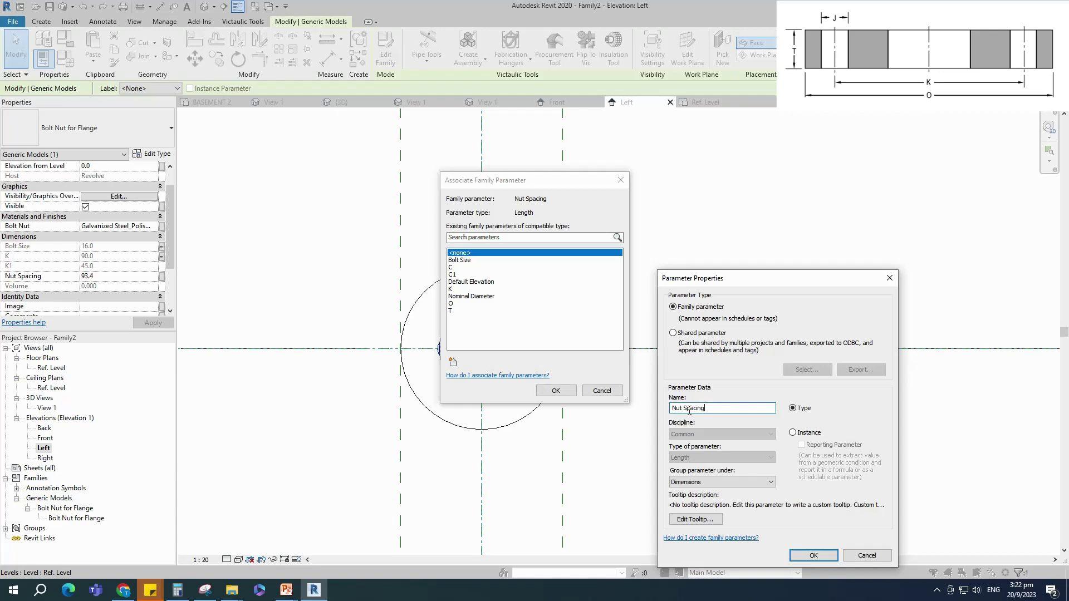
pyautogui.click(813, 556)
pyautogui.click(556, 390)
# - Associate the nested array's Bolt Nut material with a new instance family parameter named "Bolt Nut"
pyautogui.scroll(-3, 138, 231)
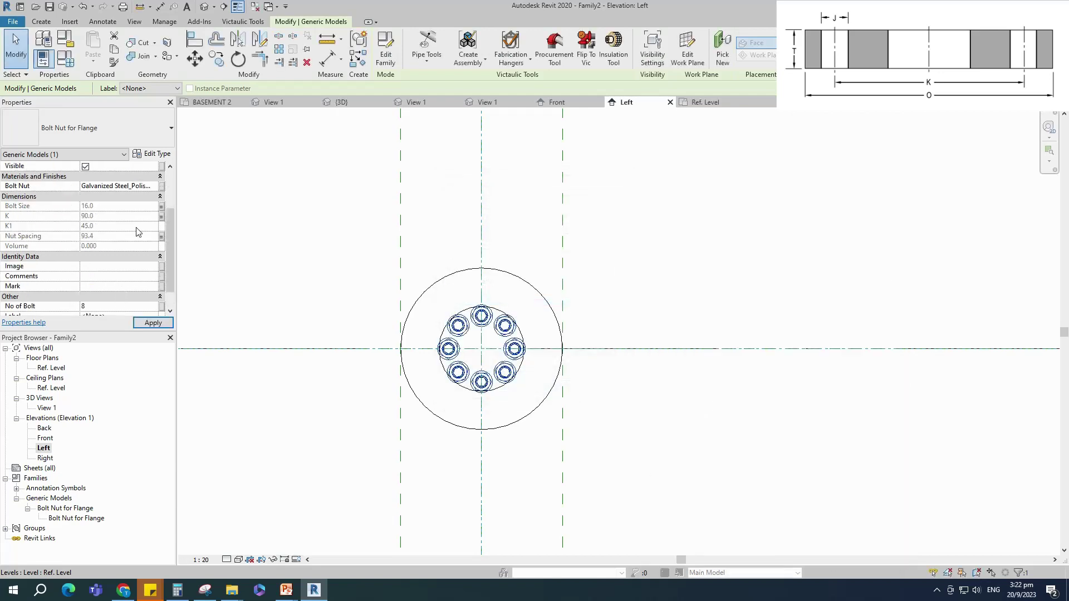
pyautogui.click(163, 186)
pyautogui.click(452, 362)
pyautogui.write('Bolt ')
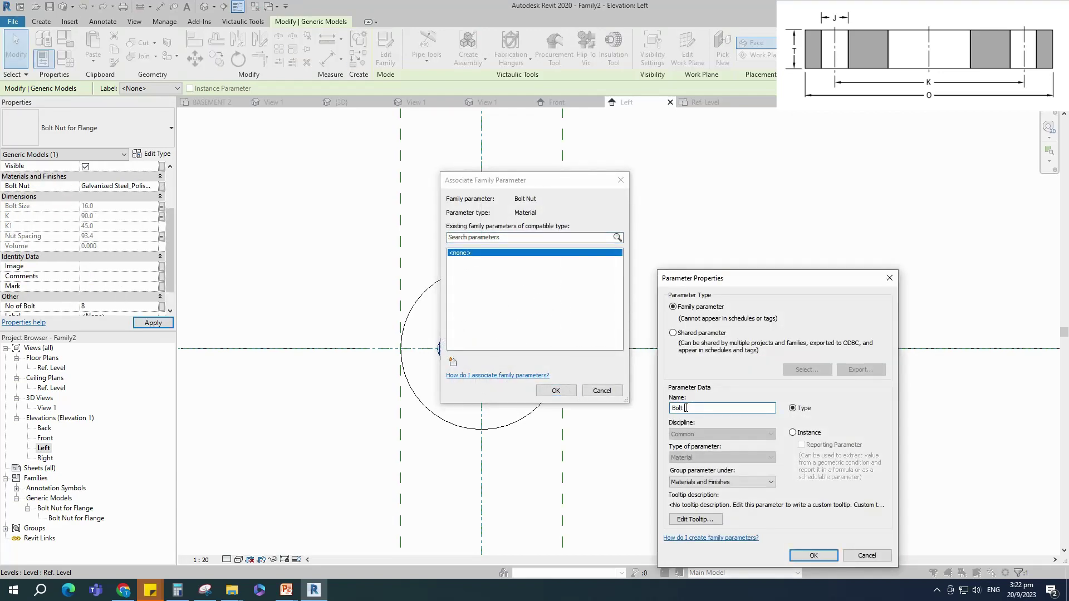
pyautogui.write('Nut')
pyautogui.click(814, 555)
pyautogui.click(555, 391)
# - Associate the nested array's No of Bolt with a new instance integer parameter named "No of Bolt"
pyautogui.click(162, 286)
pyautogui.click(452, 362)
pyautogui.write('No of')
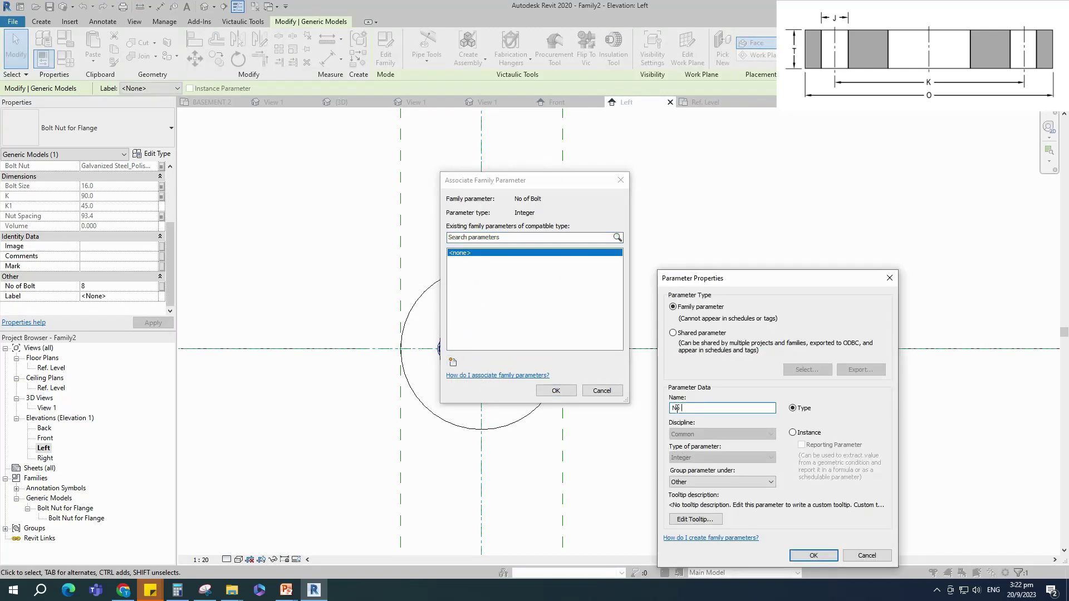
pyautogui.click(814, 555)
pyautogui.click(556, 391)
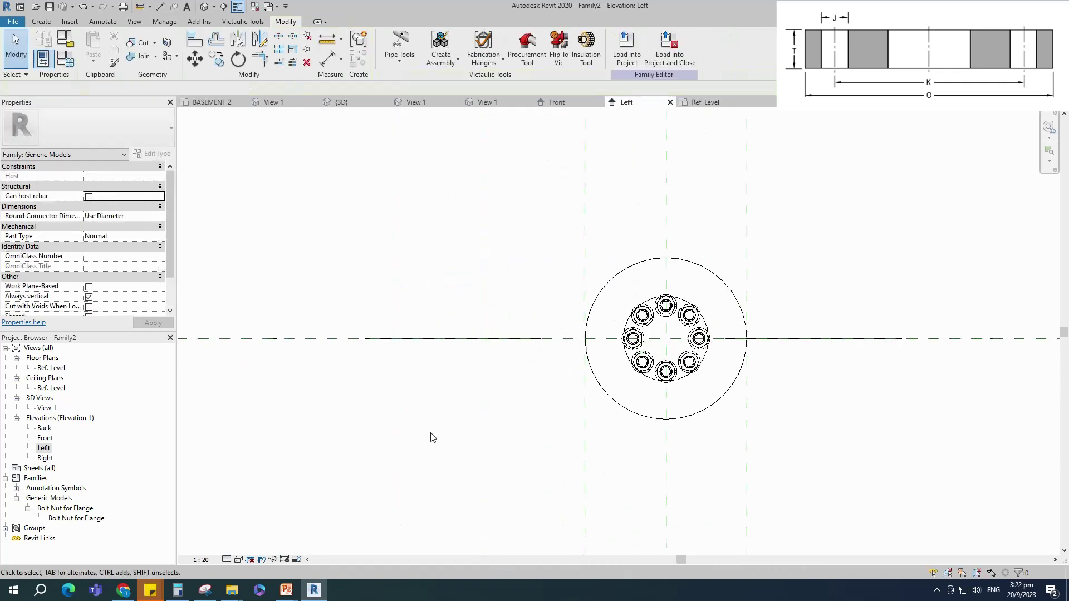
# - In the family types, reorder the dimension parameters to Nominal Diameter, O, Bolt Size, K, C, C1, Nut Spacing, T
pyautogui.click(65, 58)
pyautogui.click(103, 283)
pyautogui.click(99, 542)
pyautogui.click(99, 542)
pyautogui.click(98, 541)
pyautogui.click(99, 540)
pyautogui.click(98, 541)
pyautogui.click(98, 541)
pyautogui.click(77, 254)
pyautogui.click(99, 540)
pyautogui.click(98, 540)
pyautogui.click(99, 541)
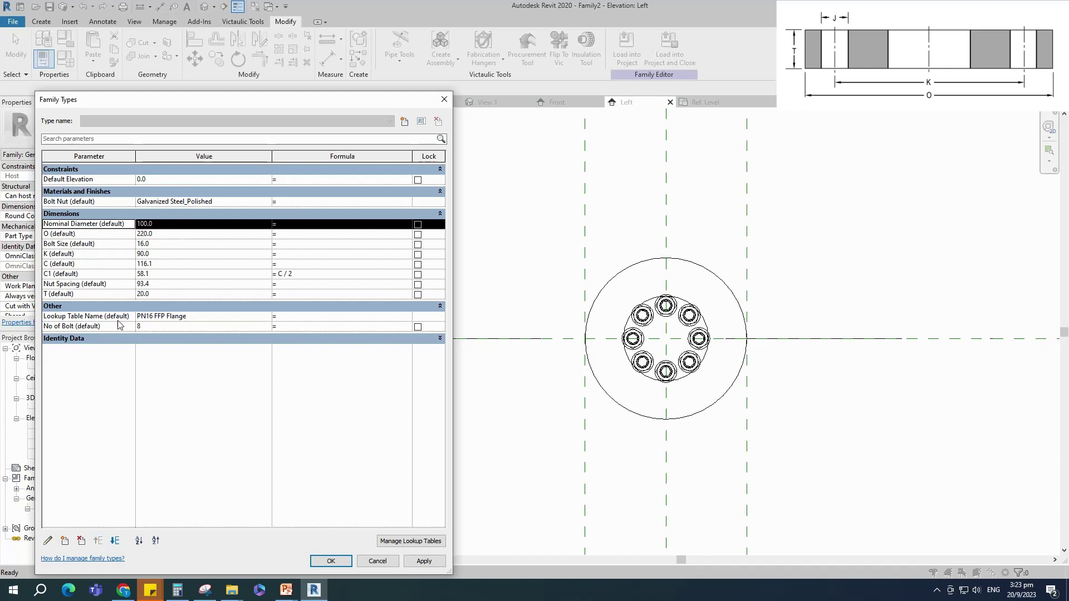
# - Widen the formula column, set O's formula to size_lookup(Lookup Table Name, "O", 1.2 * Nominal Diameter + 80 mm, Nominal Diameter), and apply it
pyautogui.moveTo(272, 156); pyautogui.dragTo(195, 156)
pyautogui.moveTo(335, 156); pyautogui.dragTo(406, 163)
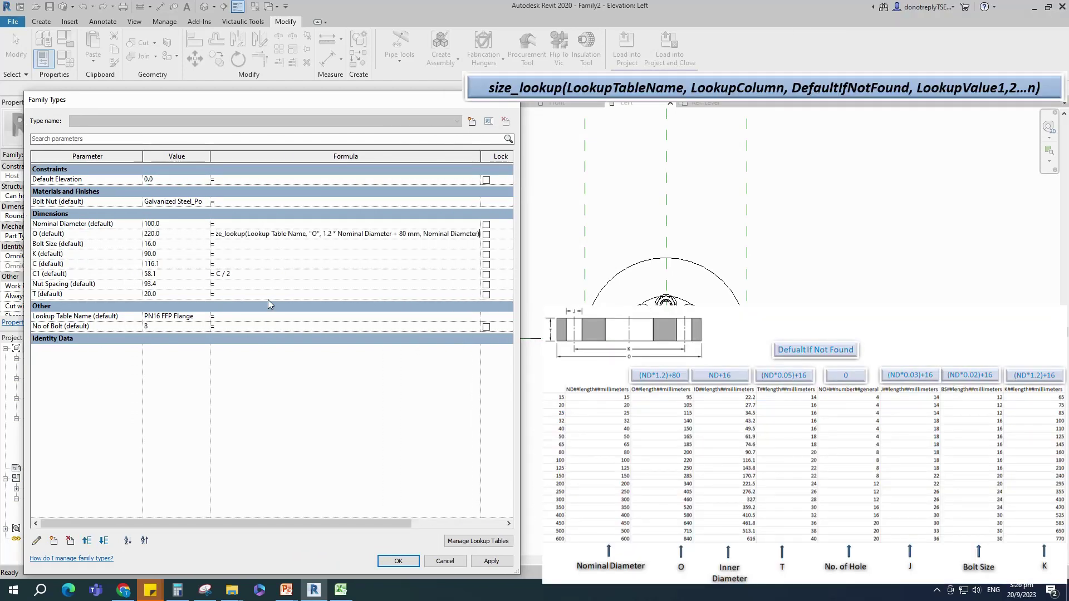
pyautogui.moveTo(210, 155); pyautogui.dragTo(212, 158)
pyautogui.moveTo(520, 190); pyautogui.dragTo(543, 192)
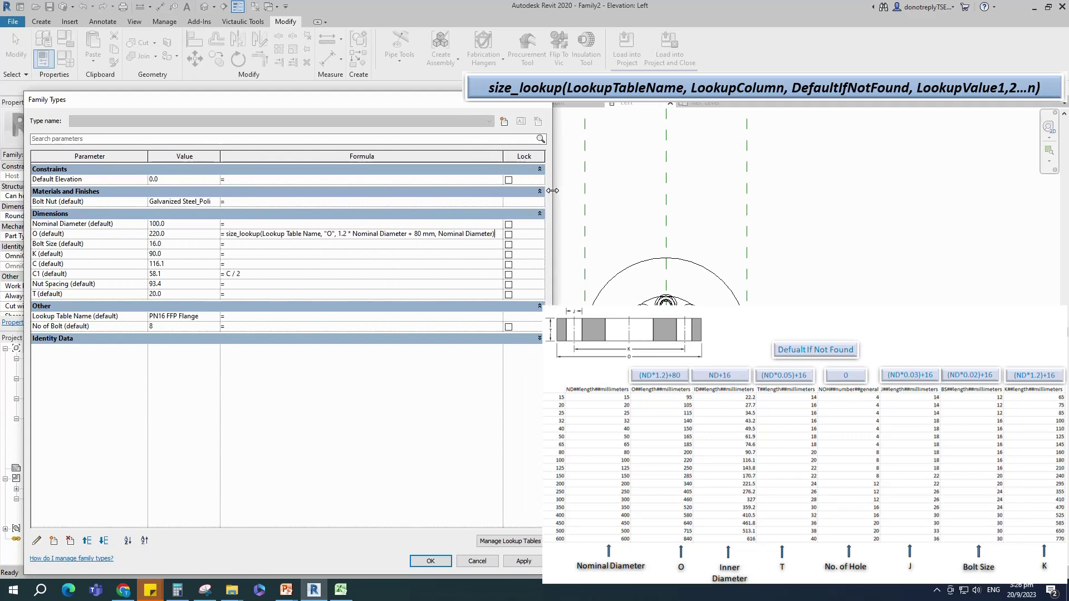
pyautogui.click(523, 561)
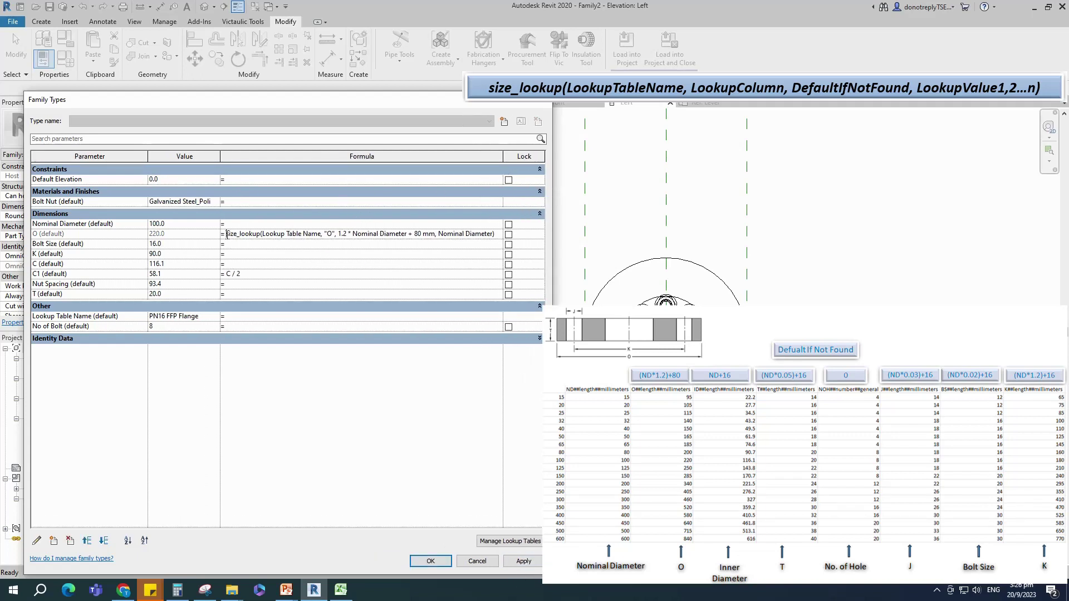
# - Reuse O's formula for Bolt Size as size_lookup(Lookup Table Name, "BS", 0.02 * Nominal Diameter + 16 mm, Nominal Diameter) and apply it
pyautogui.click(500, 234)
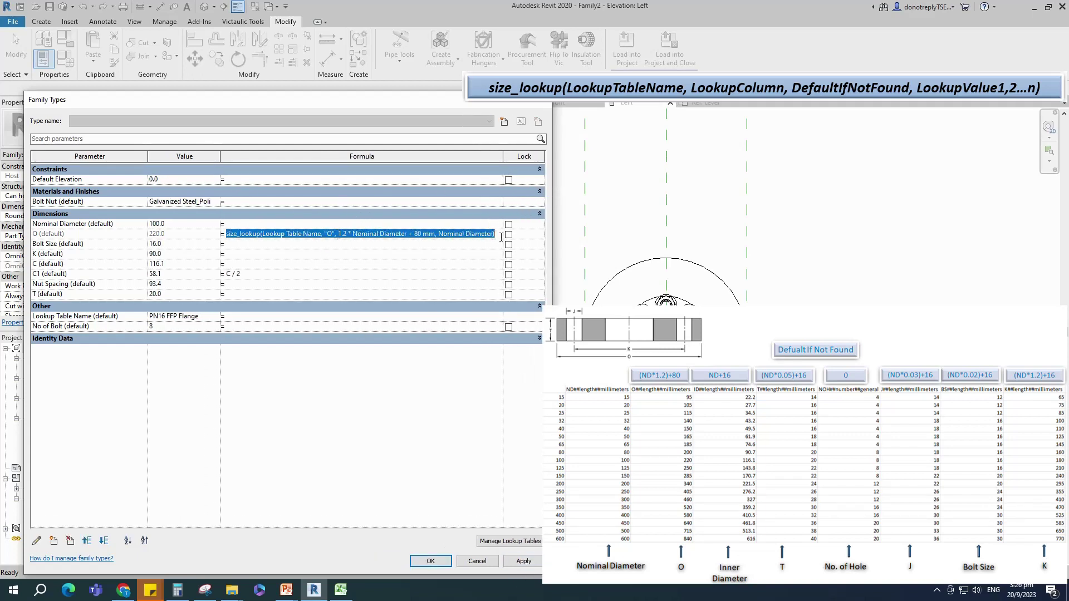
pyautogui.hotkey('ctrl', 'c')
pyautogui.click(239, 245)
pyautogui.hotkey('ctrl', 'v')
pyautogui.click(330, 244)
pyautogui.press('BackSpace')
pyautogui.write('BS')
pyautogui.press('BackSpace')
pyautogui.press('BackSpace')
pyautogui.press('BackSpace')
pyautogui.write('0.02')
pyautogui.click(428, 246)
pyautogui.press('BackSpace')
pyautogui.press('BackSpace')
pyautogui.write('16')
pyautogui.click(523, 561)
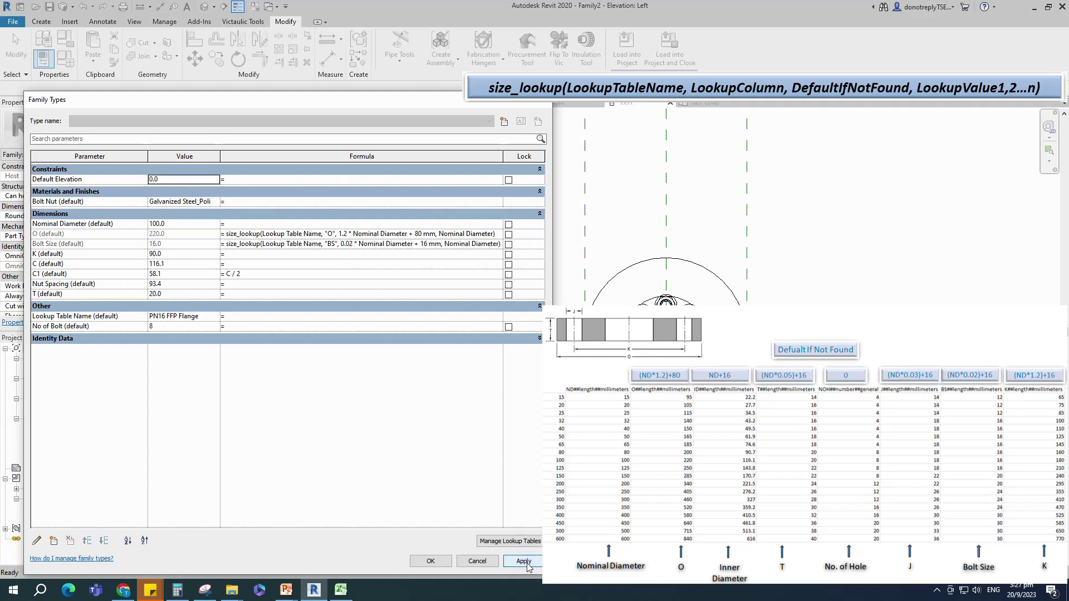
# - Reuse Bolt Size's formula for K as size_lookup(Lookup Table Name, "K", 1.2 * Nominal Diameter + 16 mm, Nominal Diameter) and apply it
pyautogui.click(228, 246)
pyautogui.moveTo(227, 246); pyautogui.dragTo(500, 252)
pyautogui.click(233, 254)
pyautogui.hotkey('ctrl', 'v')
pyautogui.click(335, 255)
pyautogui.press('BackSpace')
pyautogui.press('BackSpace')
pyautogui.write('K')
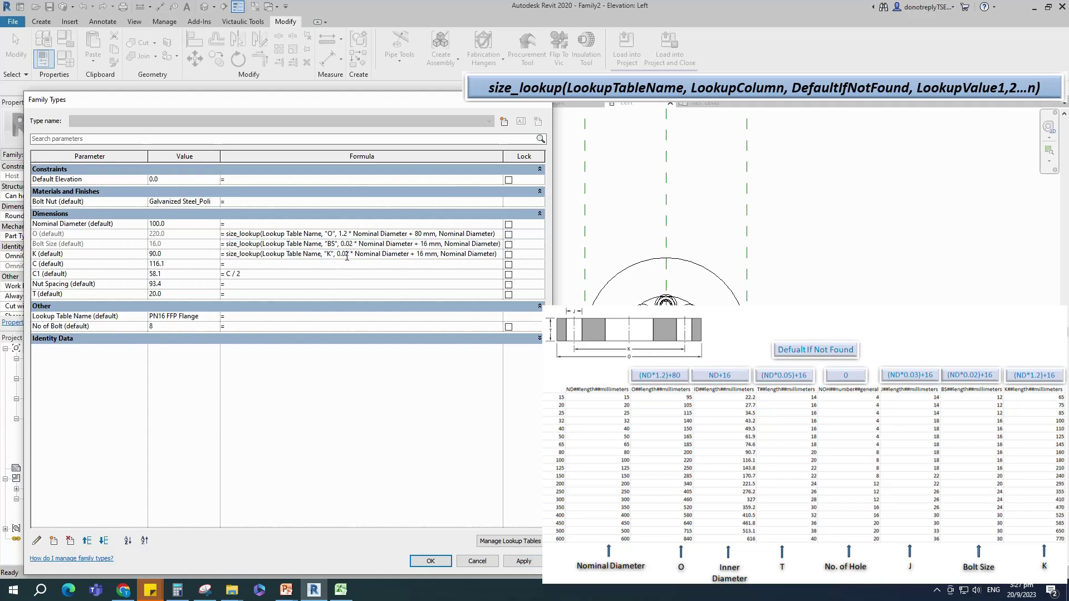
pyautogui.press('BackSpace')
pyautogui.press('BackSpace')
pyautogui.press('BackSpace')
pyautogui.press('BackSpace')
pyautogui.write('1.2')
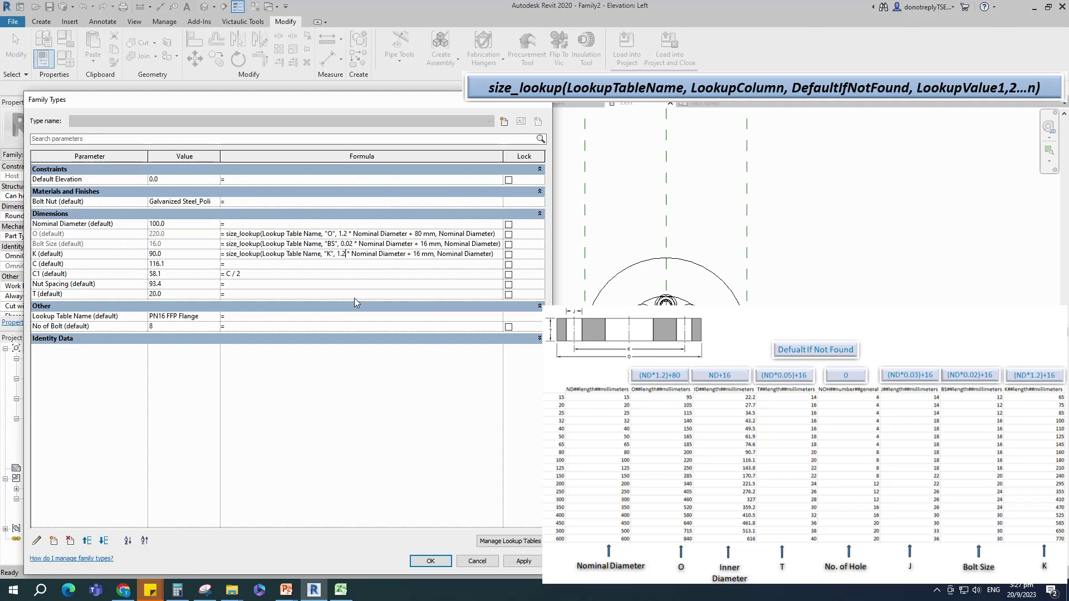
pyautogui.click(521, 562)
# - Set C's formula to size_lookup(Lookup Table Name, "ID", Nominal Diameter + 16 mm, Nominal Diameter) and apply it
pyautogui.click(234, 266)
pyautogui.hotkey('ctrl', 'v')
pyautogui.click(335, 264)
pyautogui.press('BackSpace')
pyautogui.press('BackSpace')
pyautogui.write('ID')
pyautogui.click(359, 269)
pyautogui.press('BackSpace')
pyautogui.press('BackSpace')
pyautogui.press('BackSpace')
pyautogui.press('BackSpace')
pyautogui.press('BackSpace')
pyautogui.press('BackSpace')
pyautogui.press('BackSpace')
pyautogui.click(525, 560)
# - Move T above Nut Spacing and apply the formula size_lookup(Lookup Table Name, "T", 0.05 * Nominal Diameter + 16 mm, Nominal Diameter) to it
pyautogui.click(105, 294)
pyautogui.click(87, 541)
pyautogui.click(233, 285)
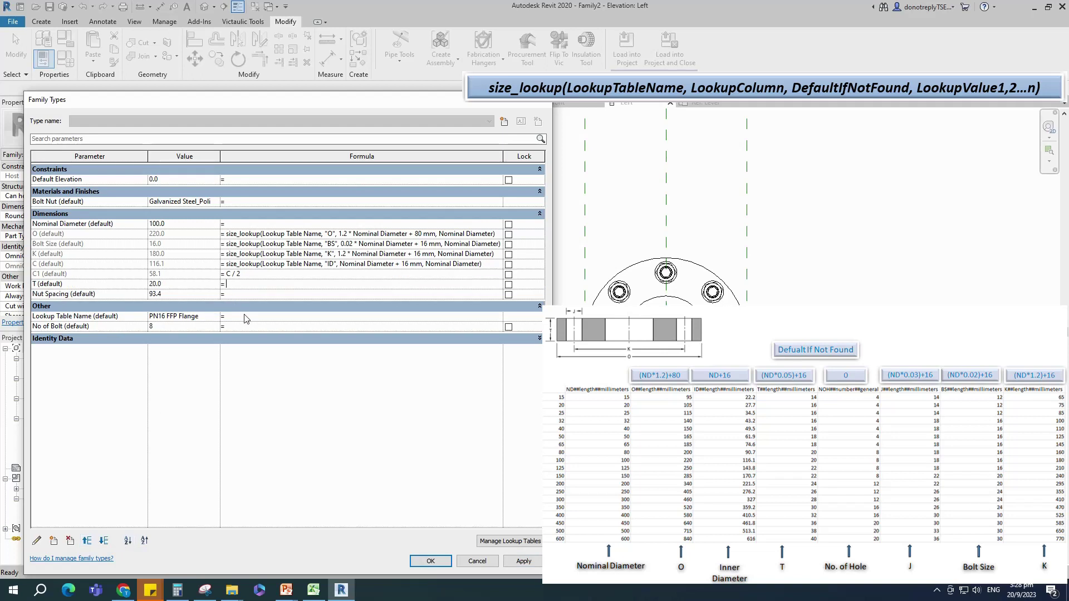
pyautogui.hotkey('ctrl', 'v')
pyautogui.click(351, 284)
pyautogui.press('BackSpace')
pyautogui.write('5')
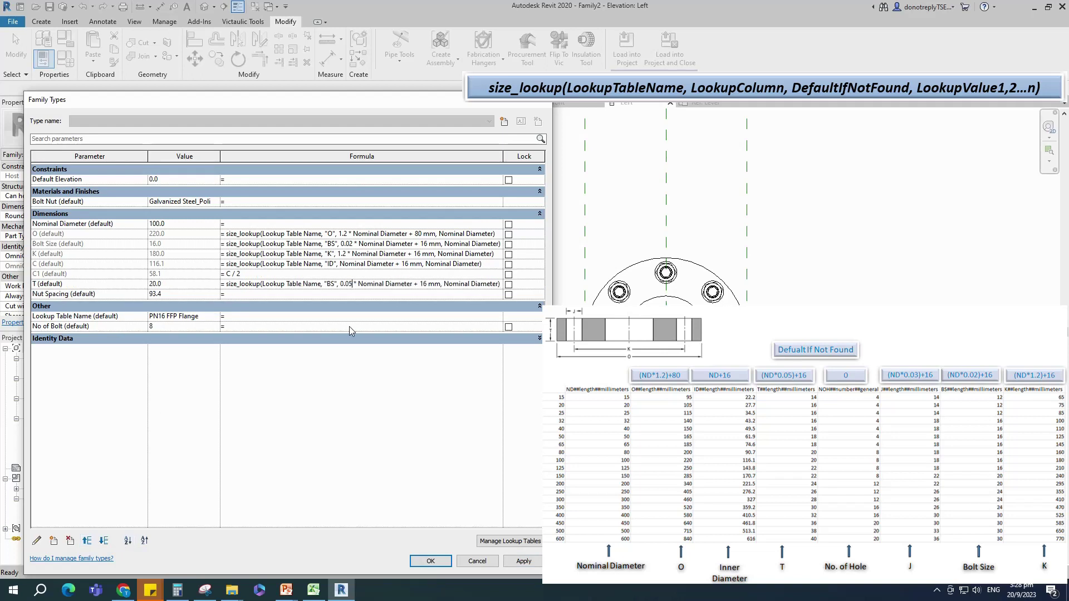
pyautogui.click(335, 284)
pyautogui.press('BackSpace')
pyautogui.press('BackSpace')
pyautogui.write('T')
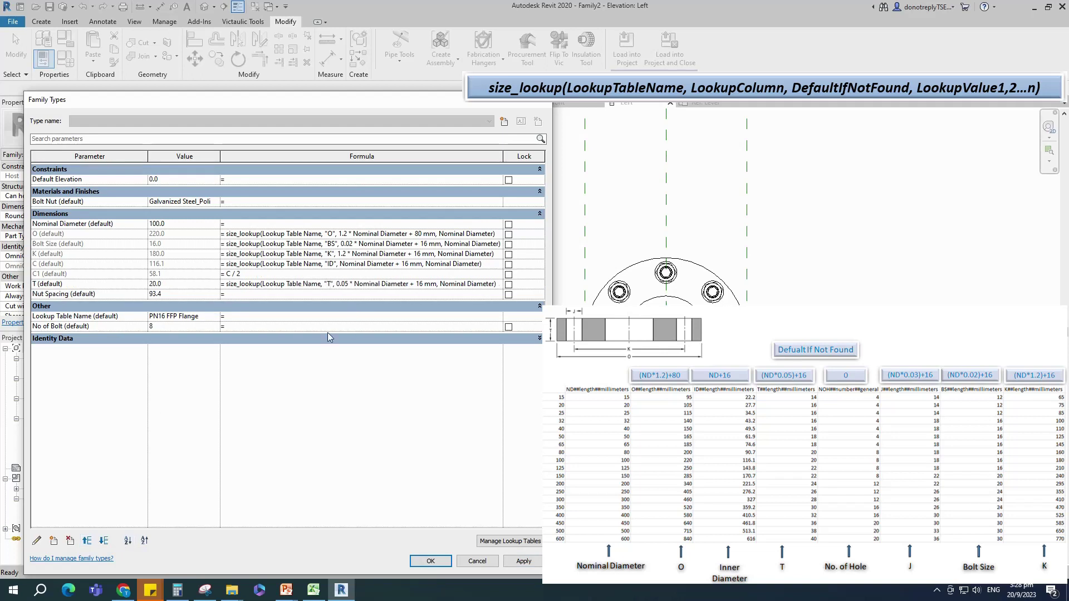
pyautogui.click(518, 563)
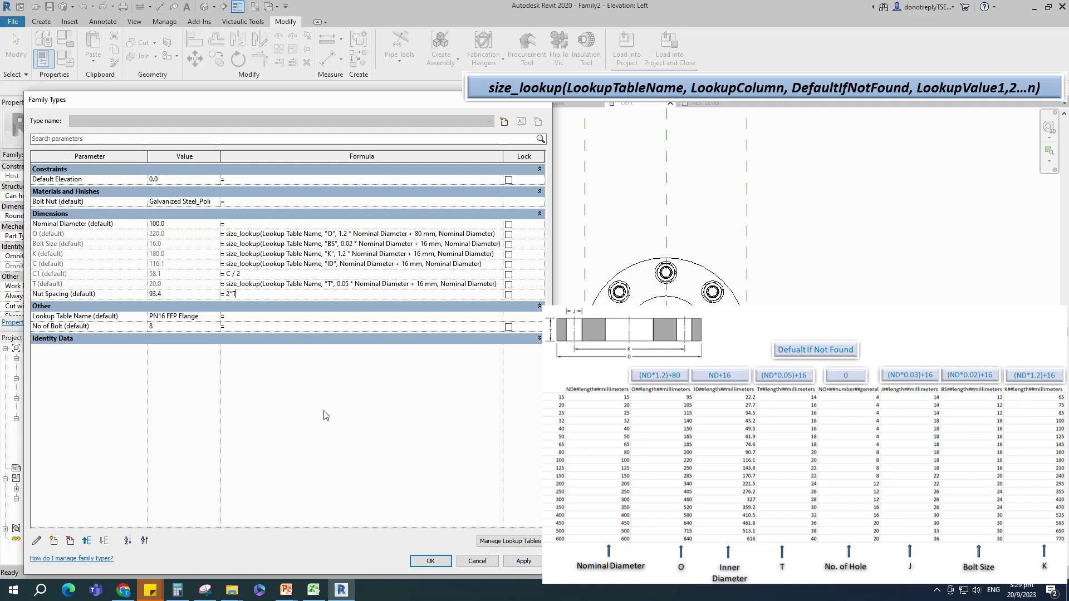
# - Set the Nut Spacing formula to 2 * T and apply it
pyautogui.click(522, 563)
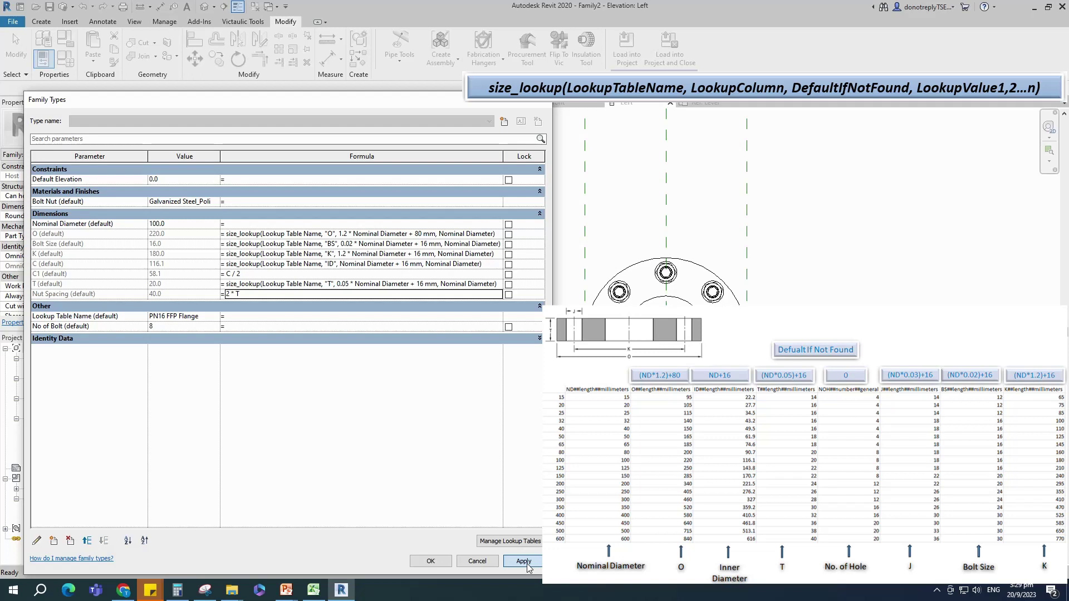
pyautogui.click(526, 562)
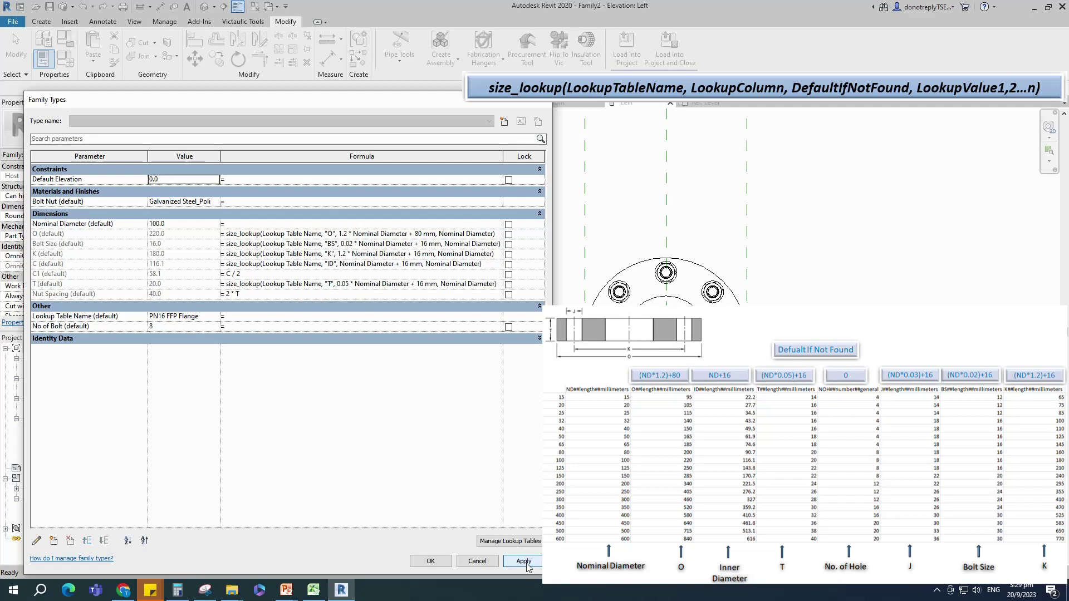
# - Reuse the copied size_lookup formula for No of Bolt and change its lookup column to "NOH"
pyautogui.click(233, 327)
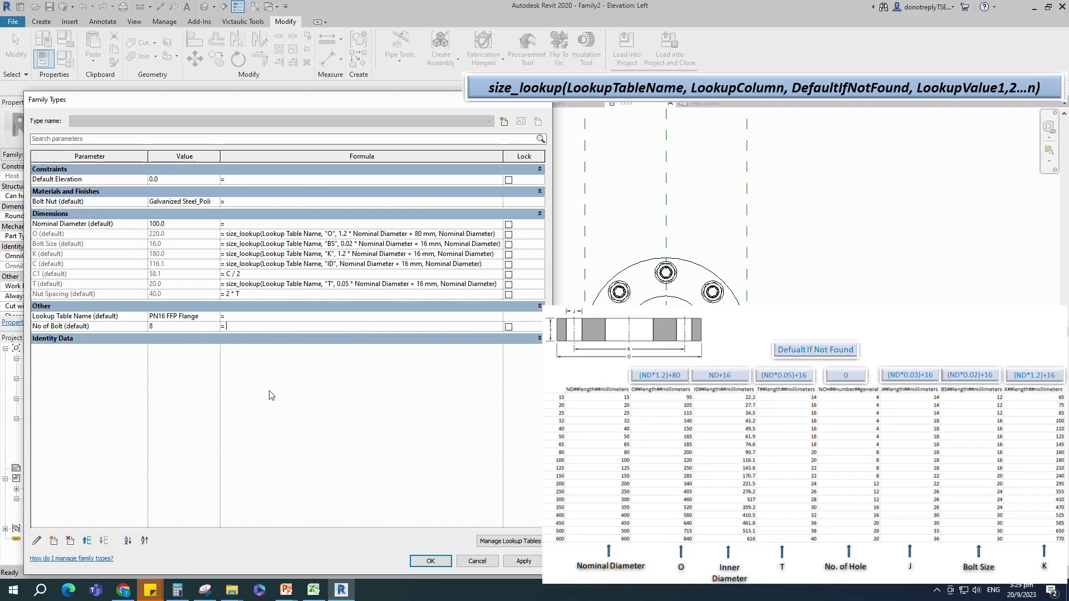
pyautogui.hotkey('ctrl', 'v')
pyautogui.click(331, 326)
pyautogui.press('Delete')
pyautogui.press('Delete')
pyautogui.press('Delete')
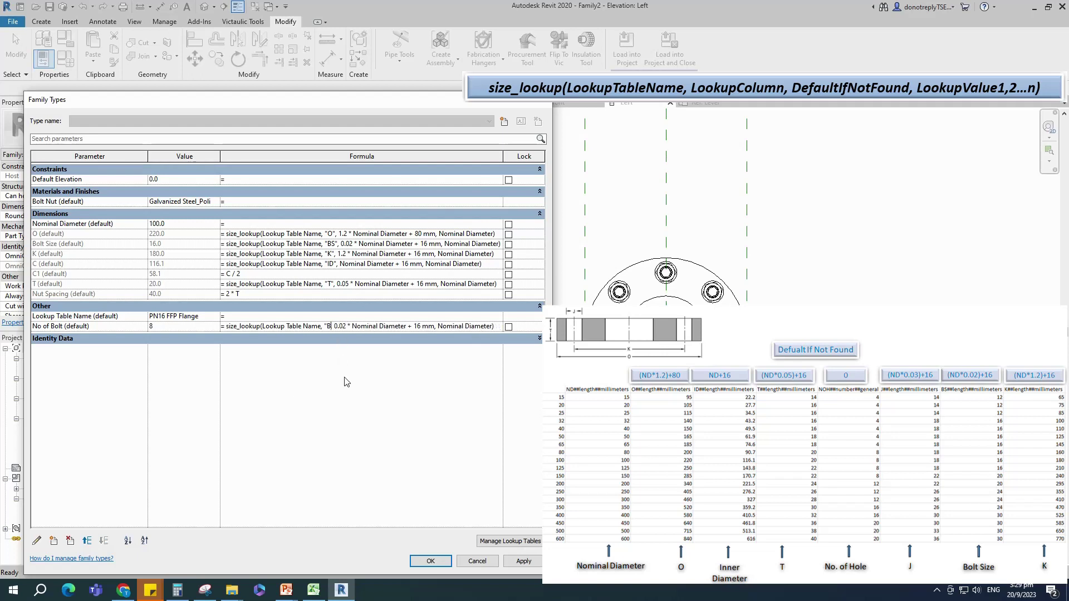
pyautogui.write('",')
pyautogui.press('BackSpace')
pyautogui.write('NOH",')
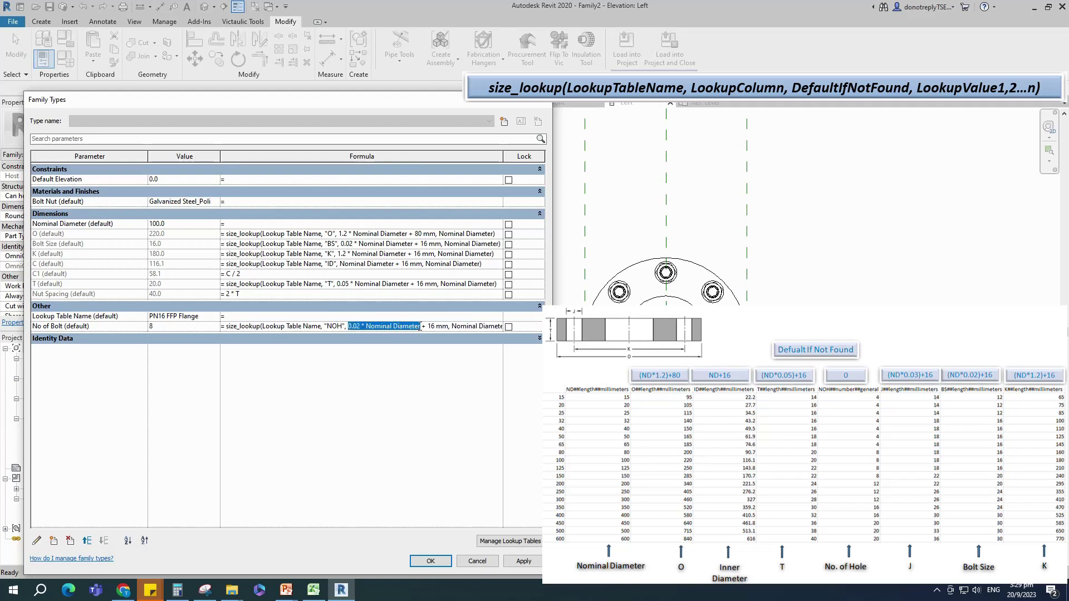
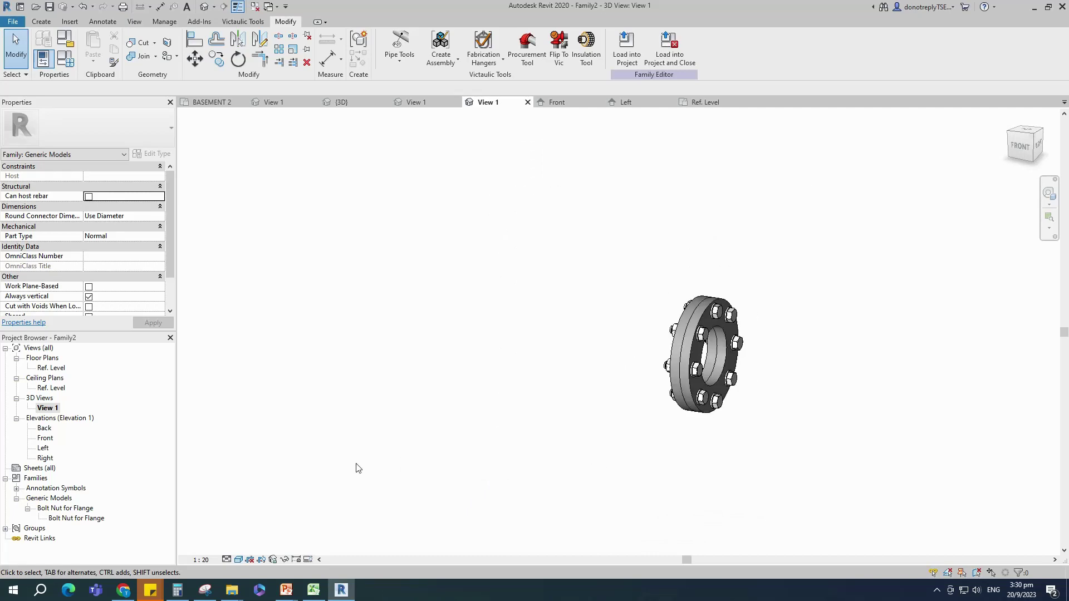
# - Test the flange family at Nominal Diameter 600, 100 and 50, finishing with 300 applied
pyautogui.click(43, 58)
pyautogui.click(526, 564)
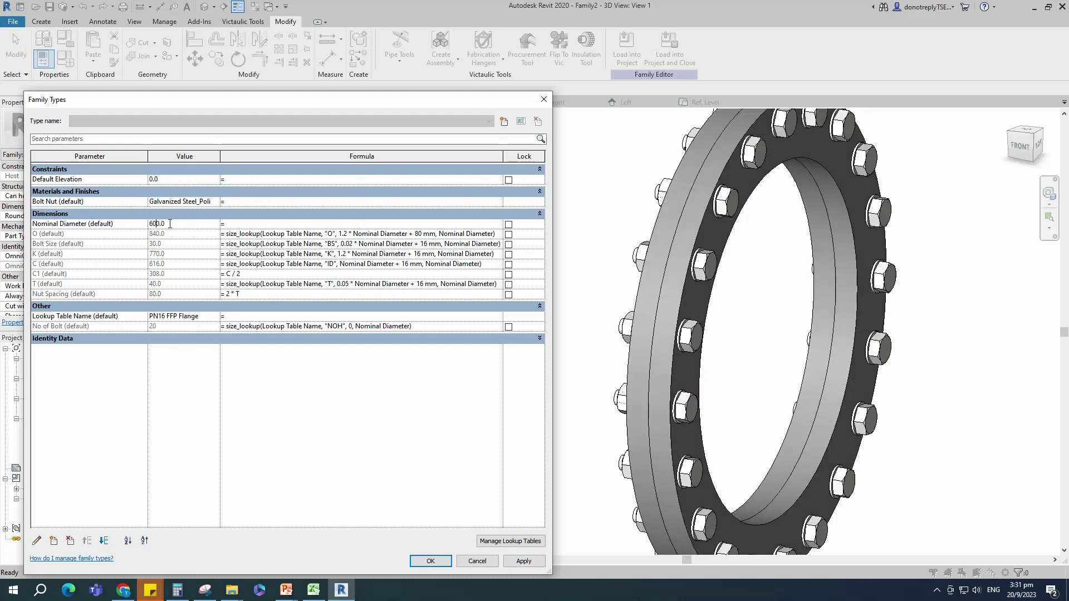
pyautogui.click(526, 562)
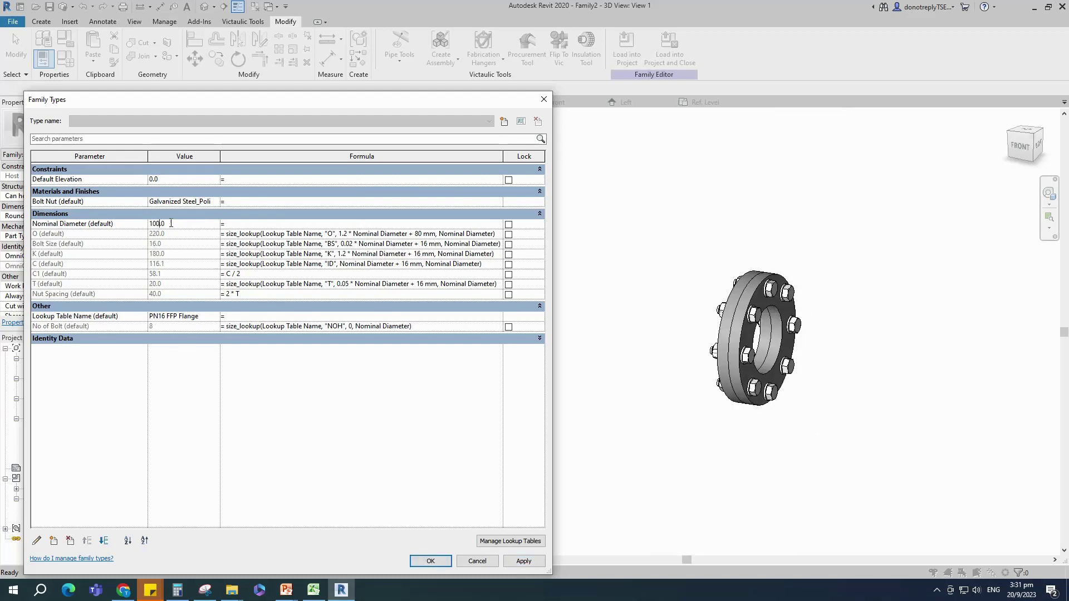
pyautogui.click(524, 562)
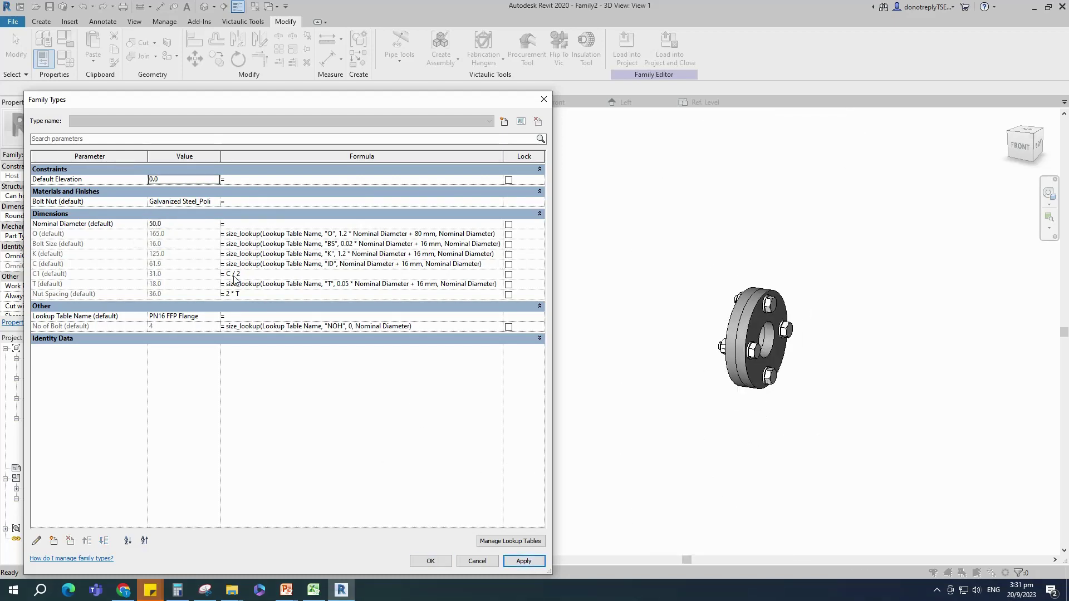
pyautogui.click(523, 561)
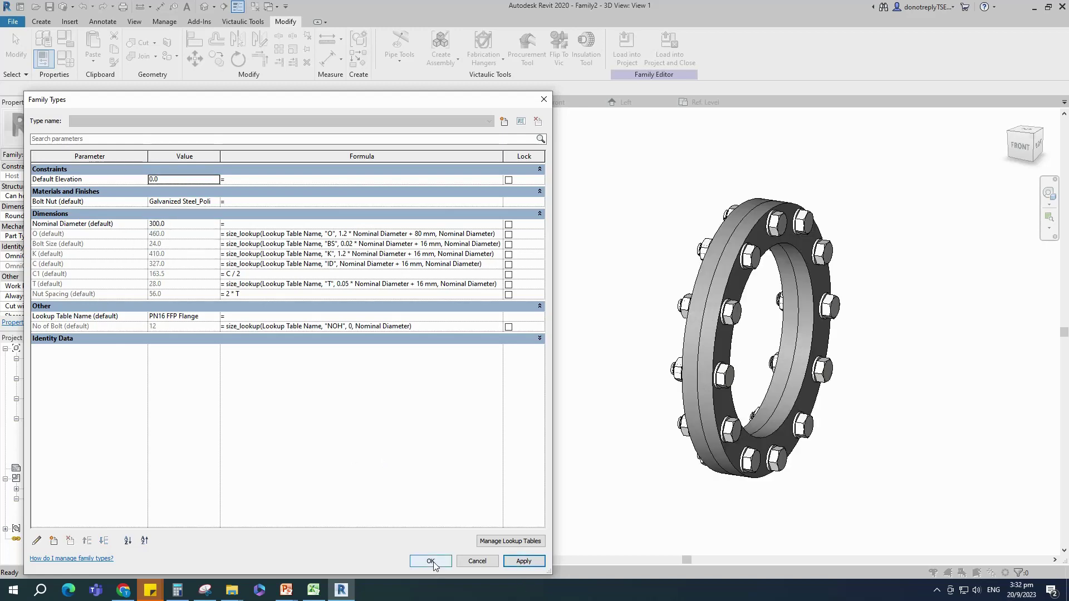
pyautogui.click(431, 561)
# - Associate the material of both flange revolves with a new instance parameter named Flange under Materials and Finishes
pyautogui.click(570, 473)
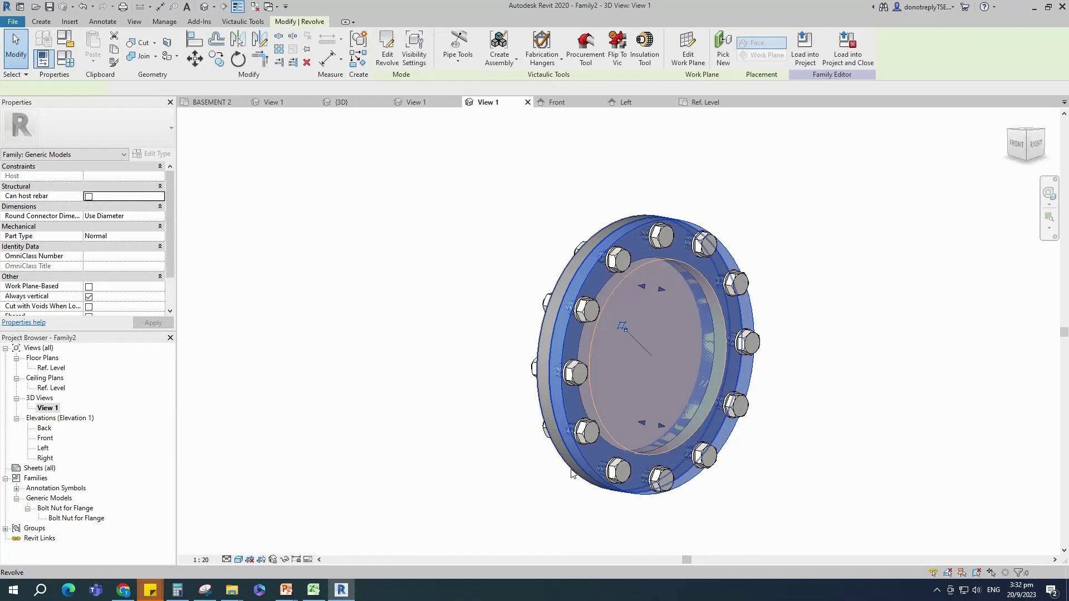
pyautogui.click(171, 246)
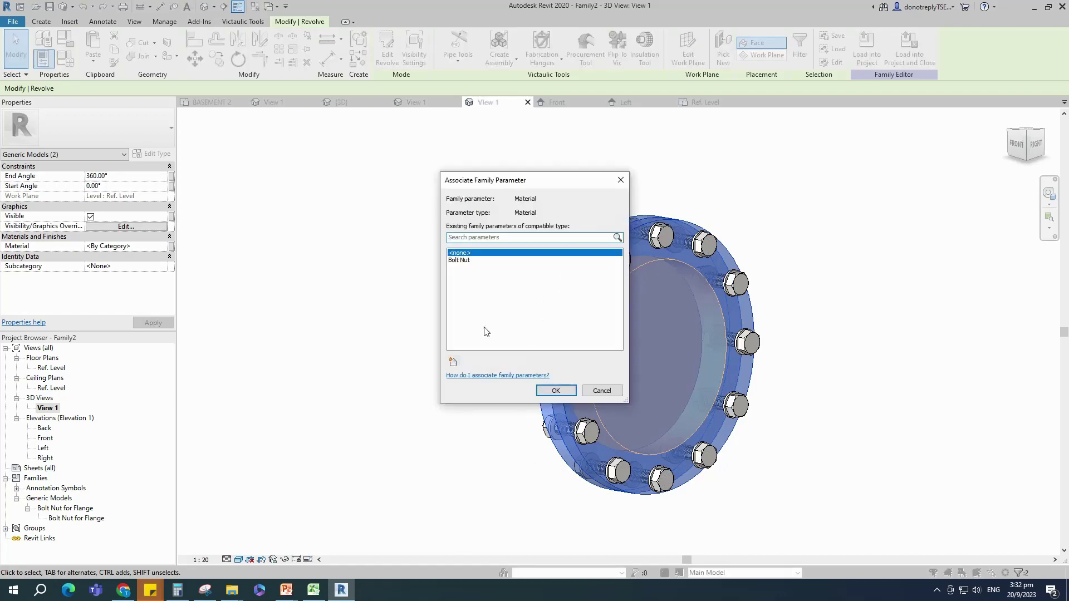
pyautogui.click(453, 362)
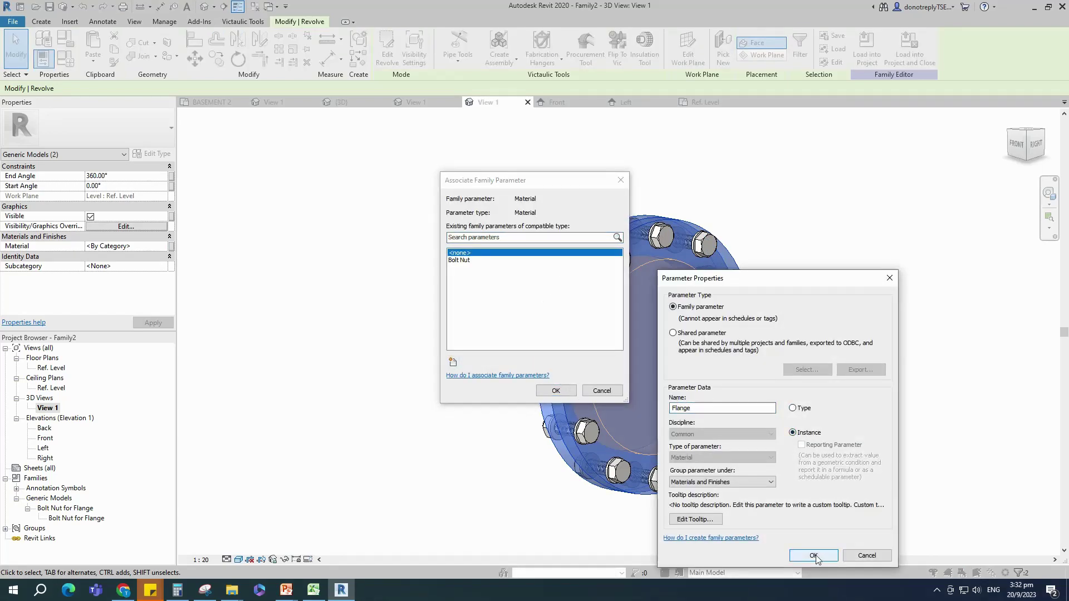
pyautogui.click(814, 556)
pyautogui.press('Return')
pyautogui.click(861, 427)
# - Create a new material for the Flange material parameter and rename it Flange
pyautogui.click(65, 62)
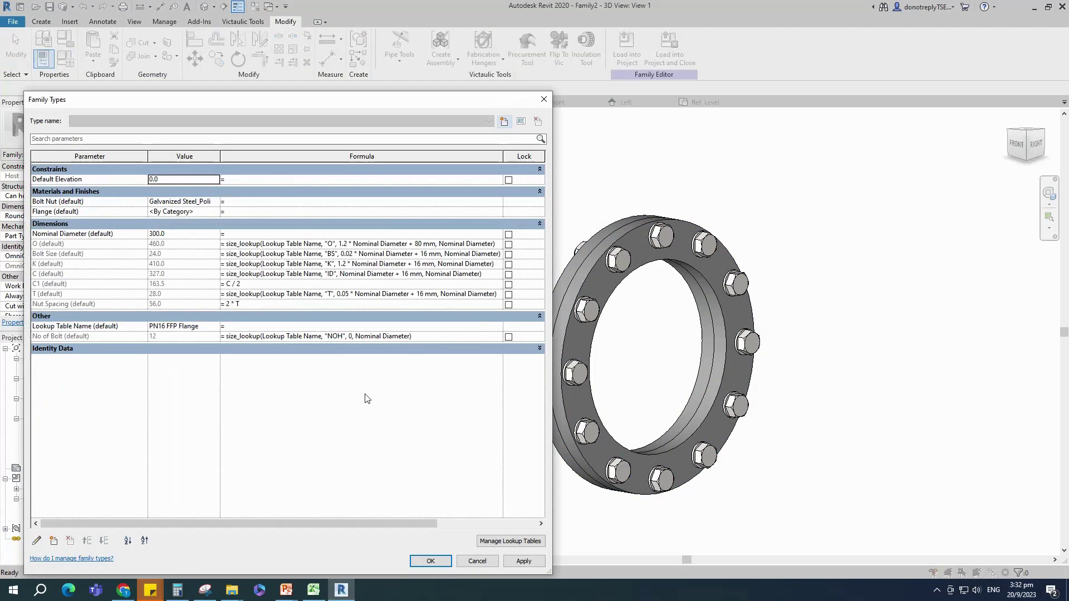
pyautogui.click(212, 211)
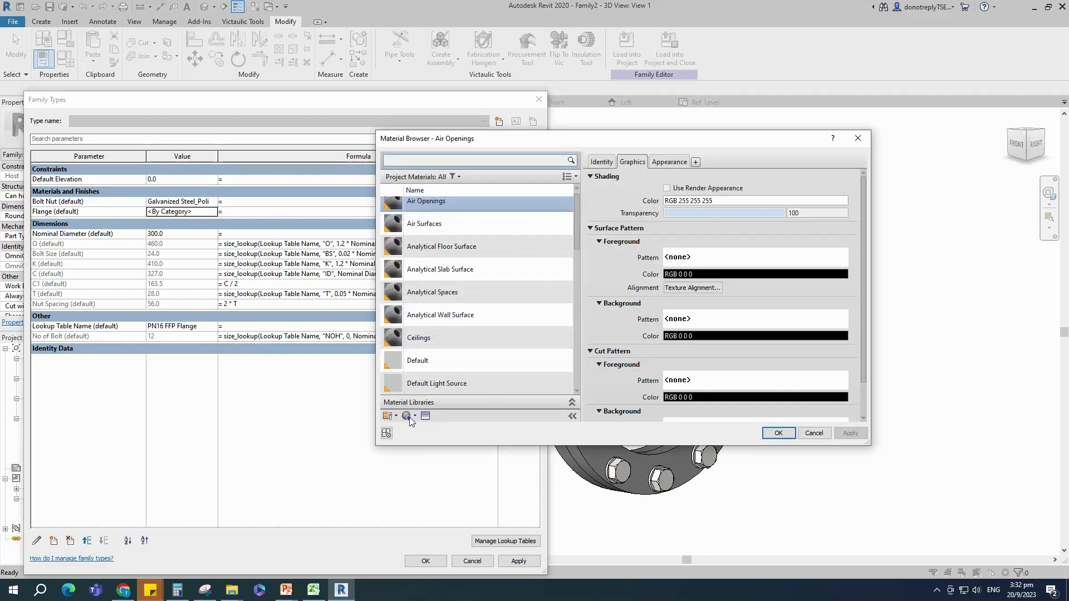
pyautogui.click(411, 416)
pyautogui.click(432, 426)
pyautogui.rightClick(432, 293)
pyautogui.click(465, 327)
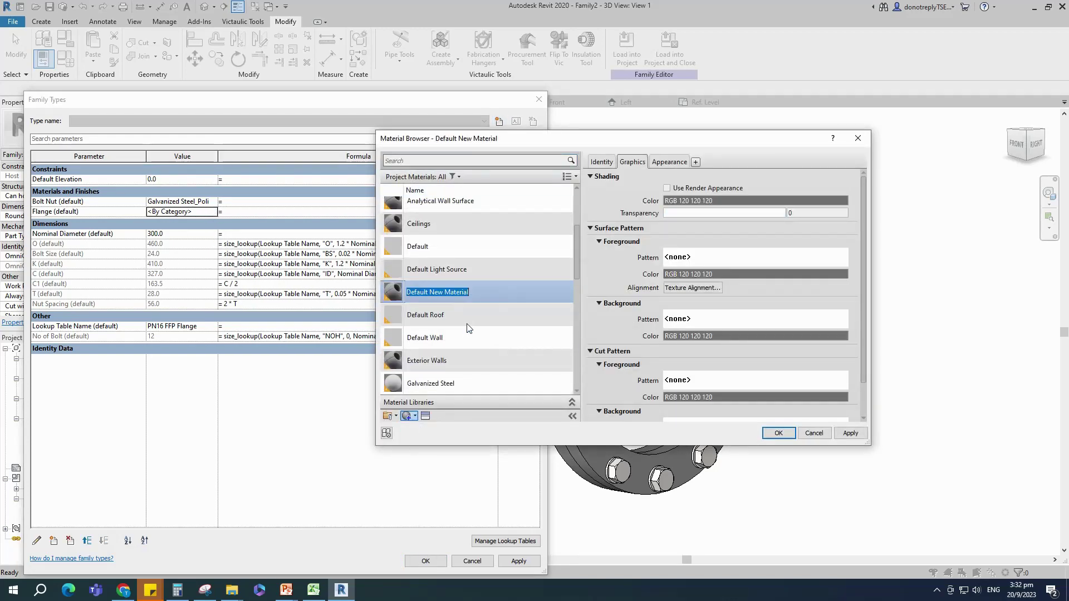
pyautogui.write('F')
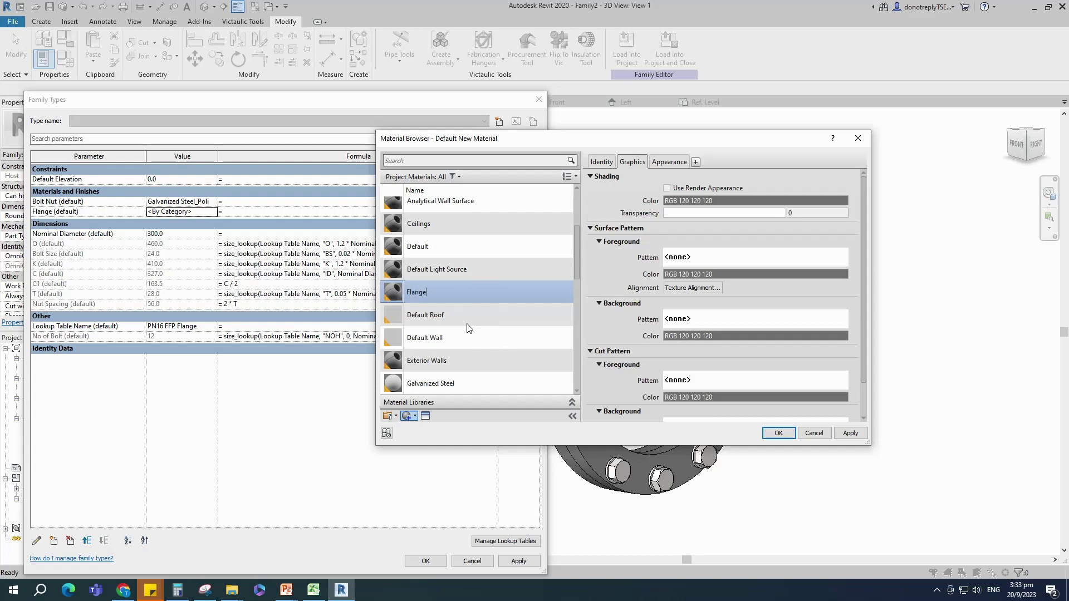
pyautogui.write('lange')
pyautogui.press('Return')
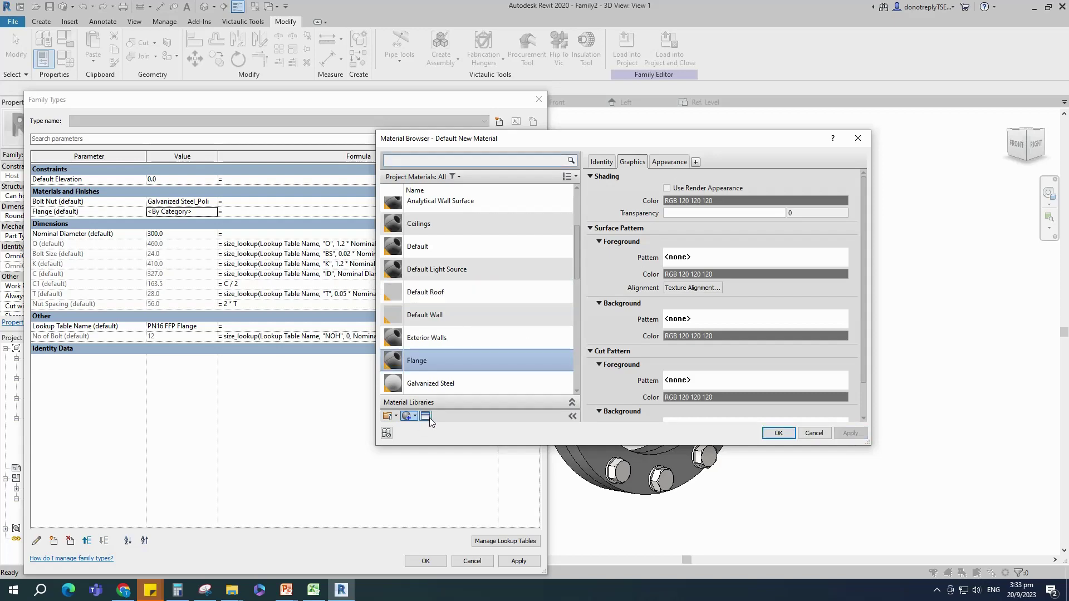
# - Find "Mild" in the Appearance Library's Metal assets and assign the Weld - Steel Mild appearance to the Flange material
pyautogui.click(406, 416)
pyautogui.click(676, 270)
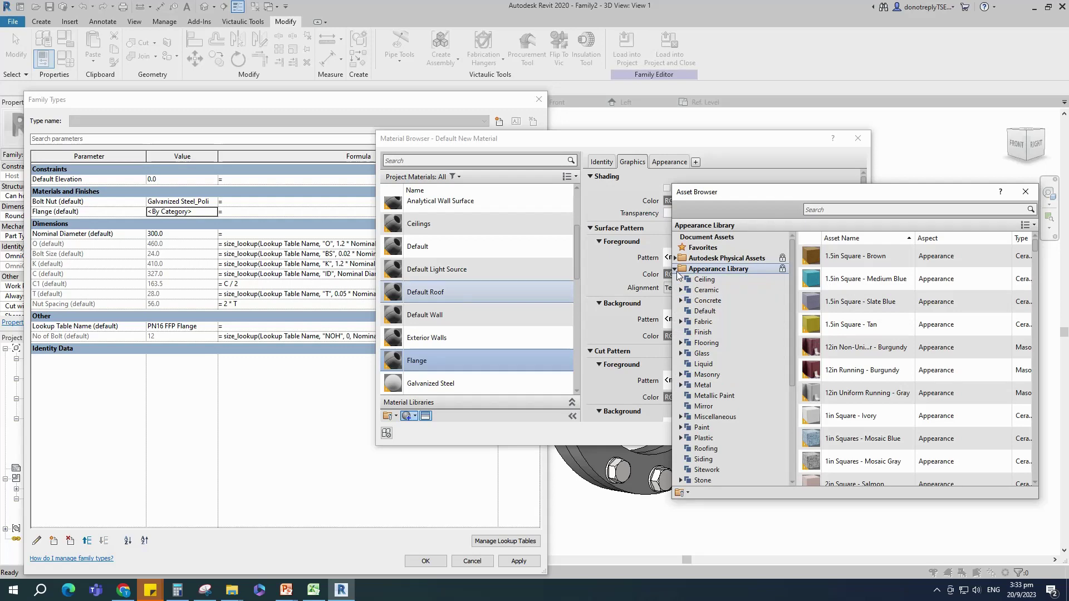
pyautogui.click(702, 385)
pyautogui.click(843, 209)
pyautogui.write('Mi')
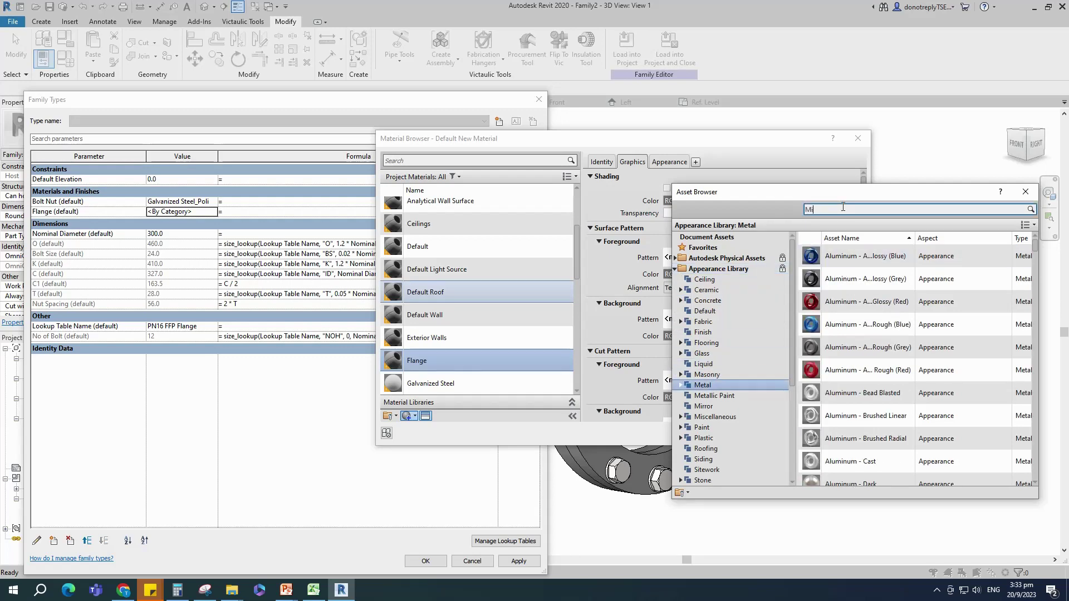
pyautogui.write('ld')
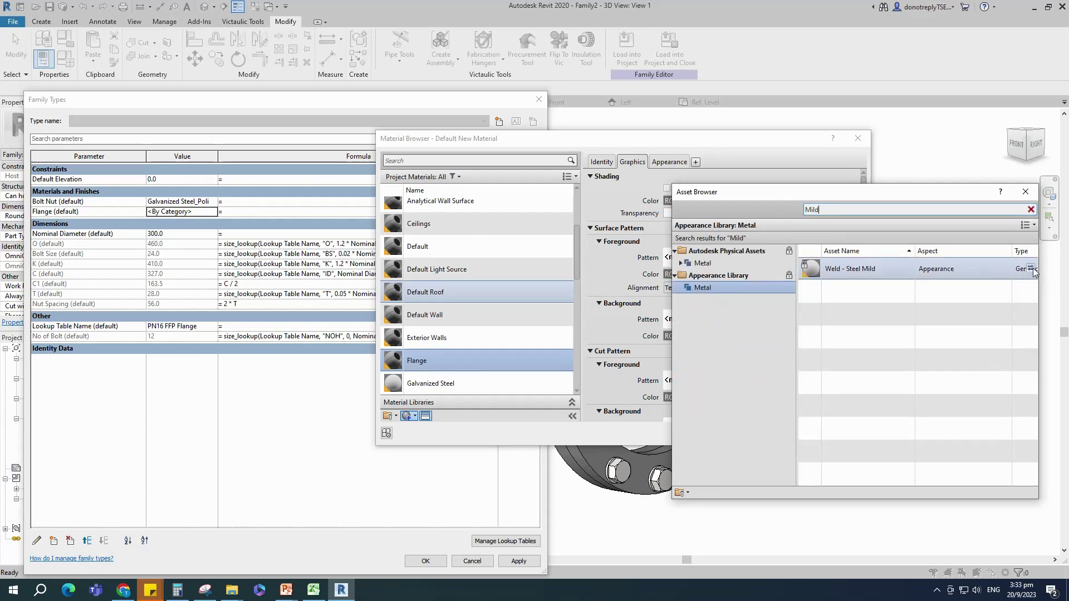
pyautogui.click(1030, 273)
pyautogui.click(1026, 192)
# - Duplicate the appearance asset as Flange Weld - Steel Mild, use its render appearance for shading, and apply the material to the Flange parameter
pyautogui.click(590, 257)
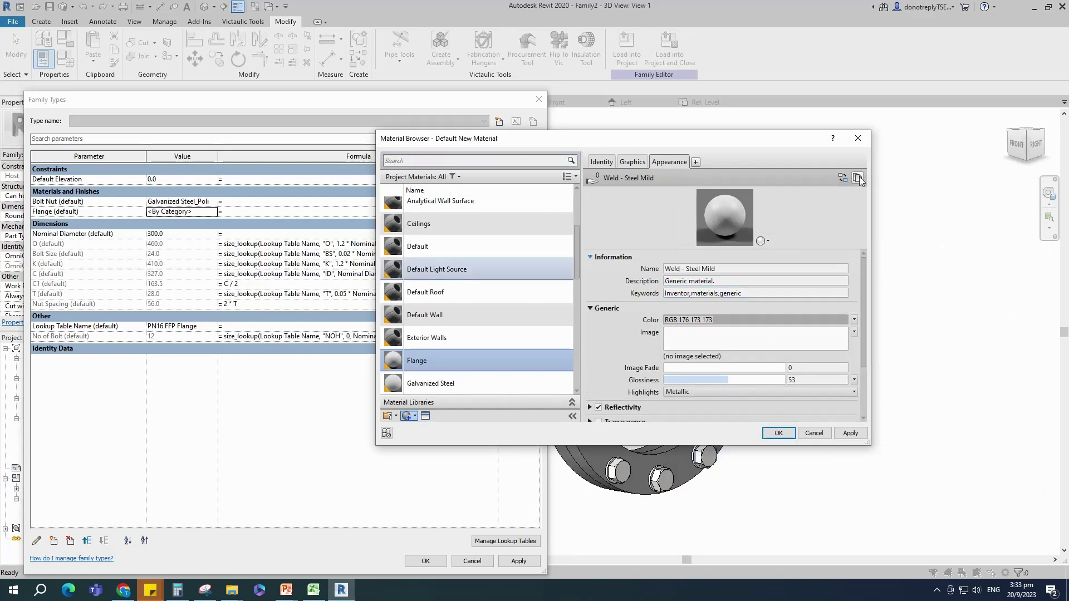
pyautogui.click(668, 302)
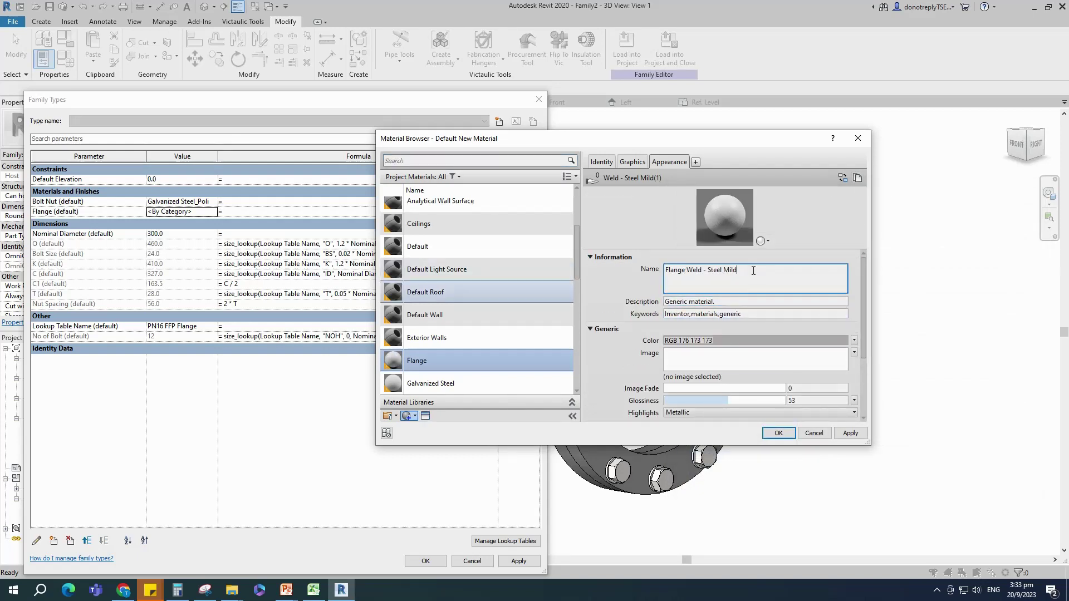
pyautogui.click(850, 432)
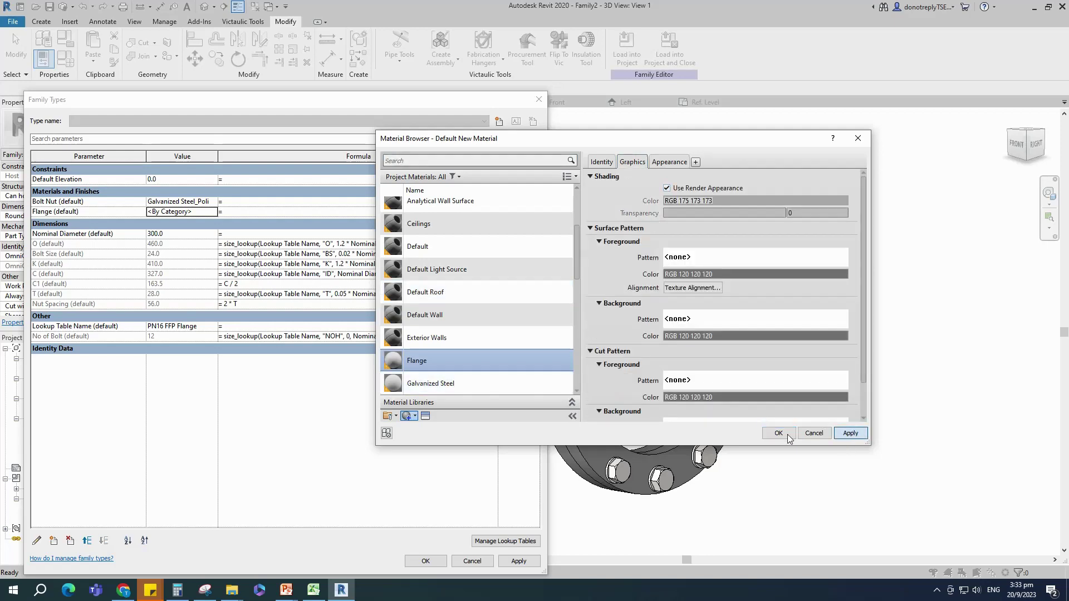
pyautogui.click(786, 435)
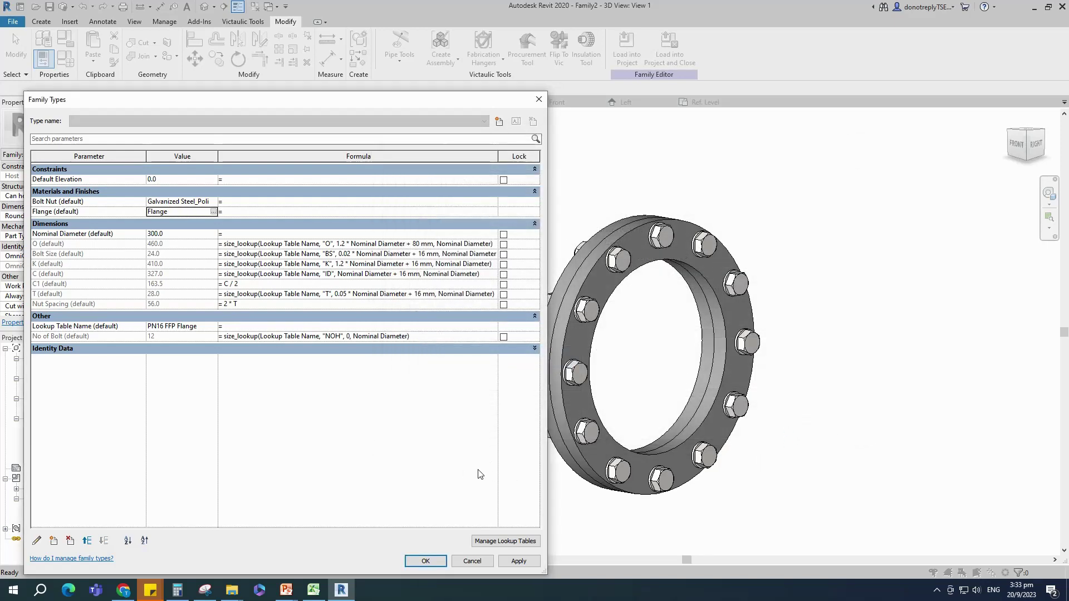
pyautogui.click(420, 562)
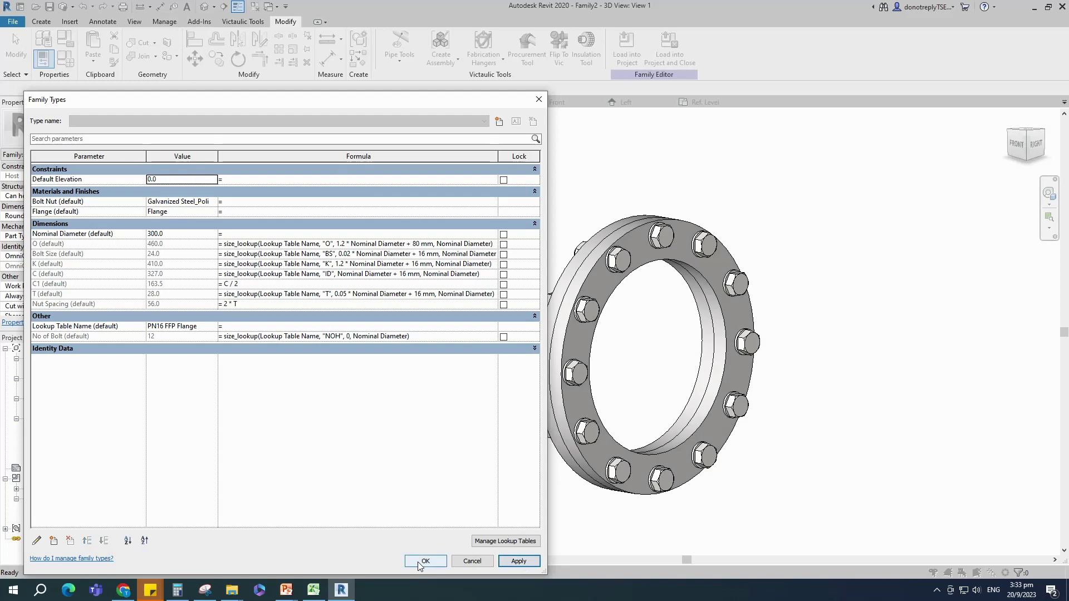
# - Switch the 3D view to the Realistic visual style and inspect the flange and bolt materials
pyautogui.click(240, 560)
pyautogui.click(262, 538)
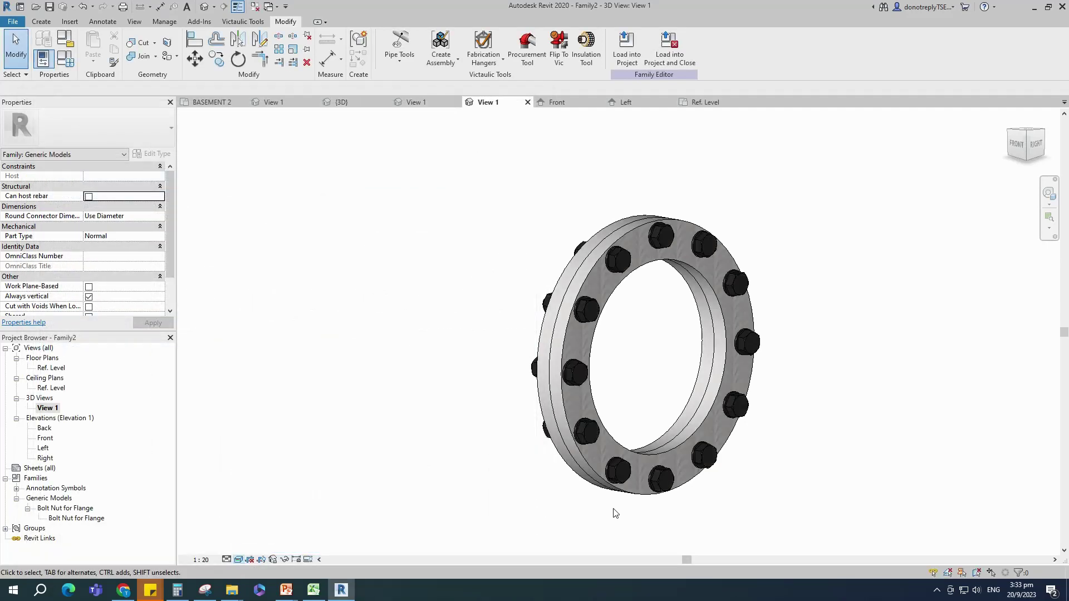
pyautogui.scroll(3, 559, 468)
pyautogui.scroll(-3, 556, 470)
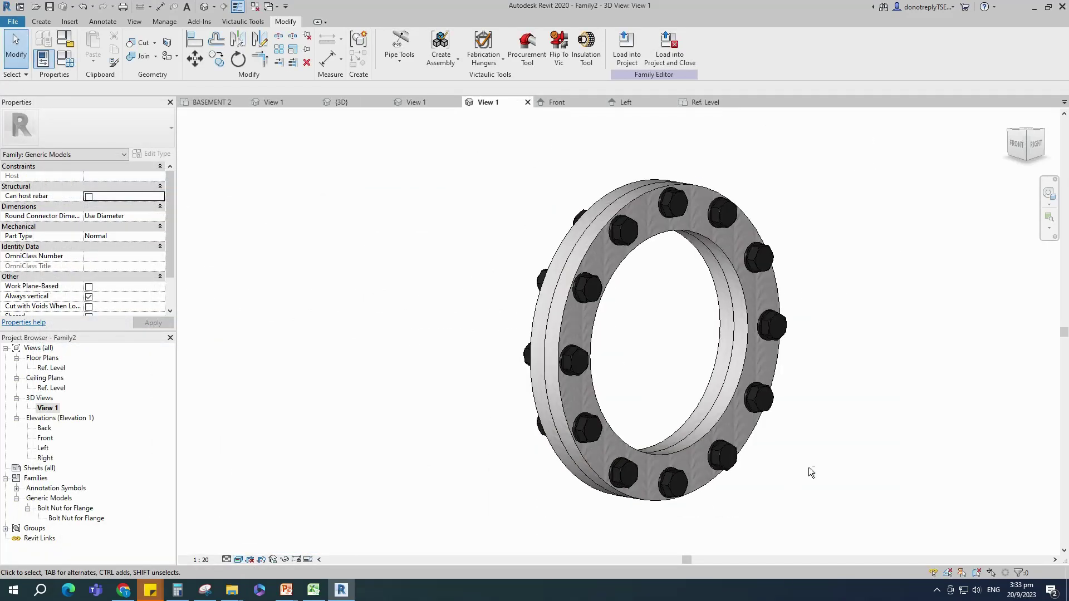
pyautogui.keyDown('shift'); pyautogui.moveTo(806, 473); pyautogui.dragTo(853, 489, button='middle'); pyautogui.keyUp('shift')
pyautogui.scroll(2, 866, 490)
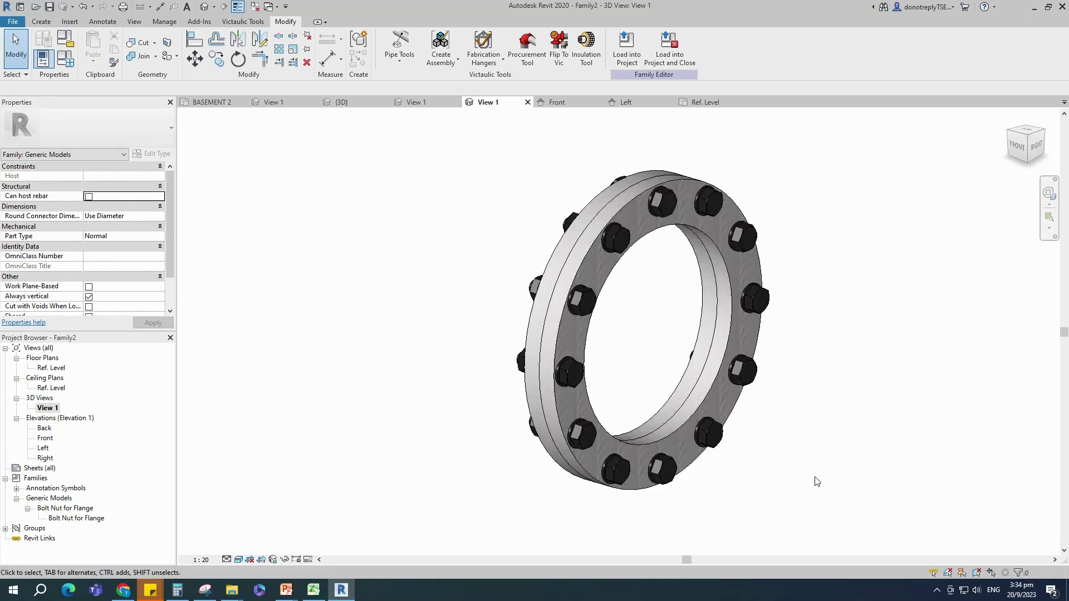
# - Place a Hydronic Supply pipe connector on the flange's front face and link its Diameter to the Nominal Diameter parameter
pyautogui.click(41, 21)
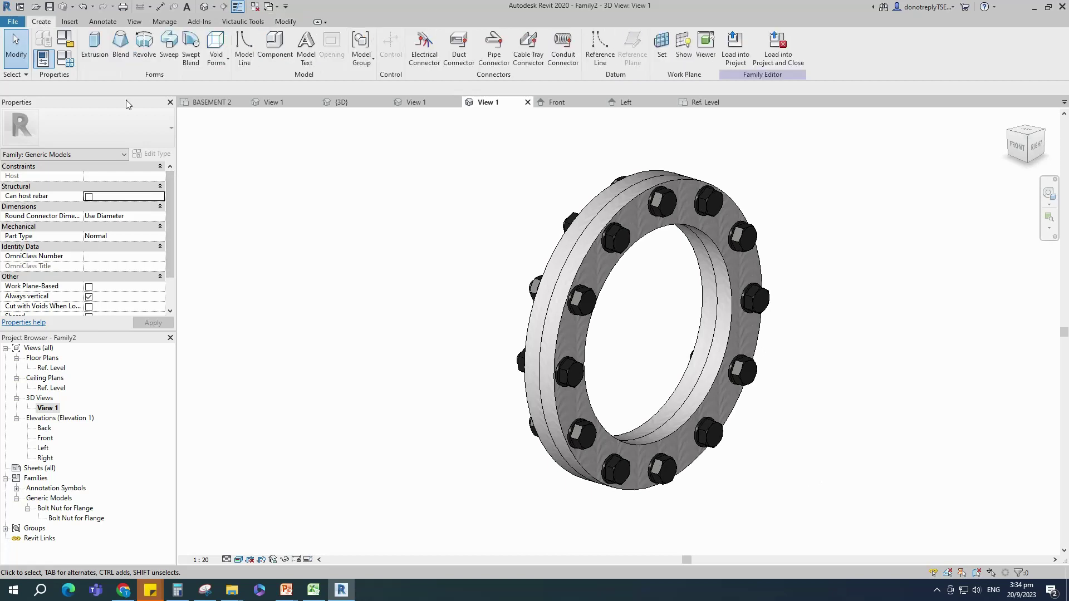
pyautogui.click(493, 47)
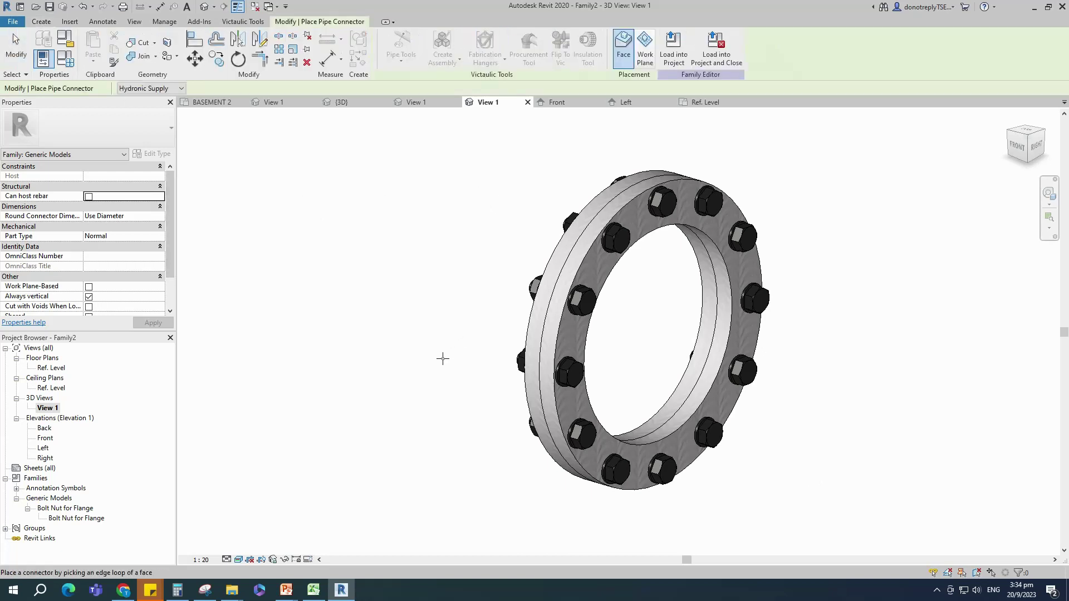
pyautogui.click(730, 341)
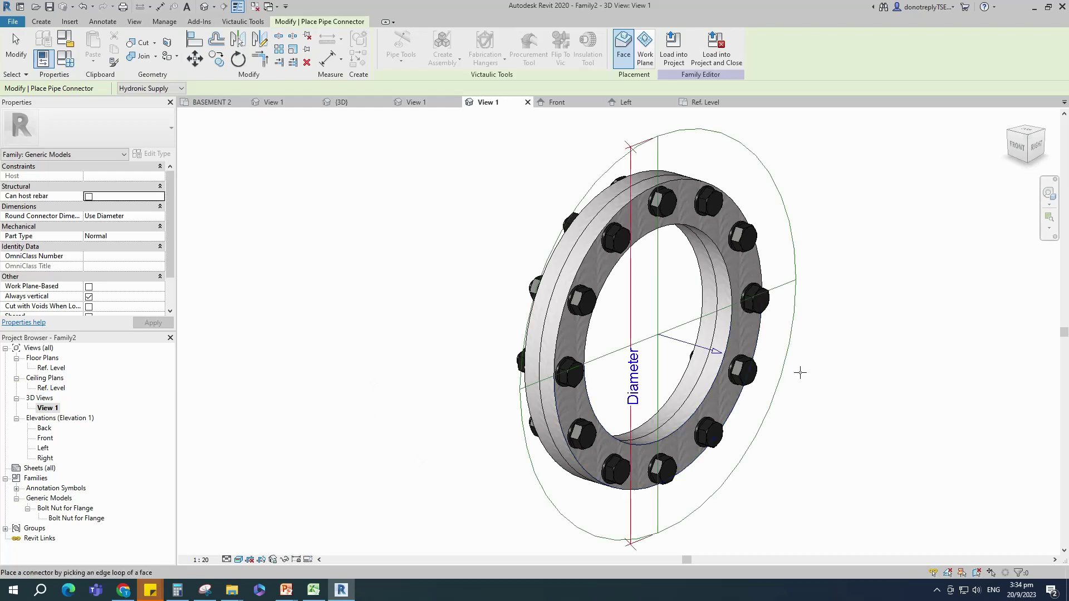
pyautogui.click(814, 400)
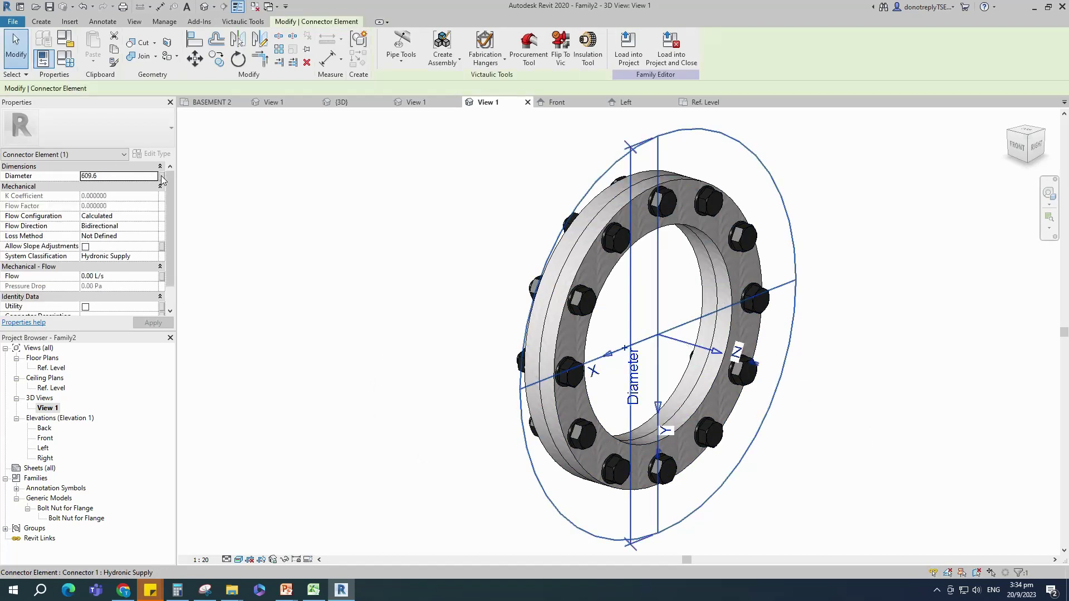
pyautogui.click(162, 177)
pyautogui.click(470, 303)
pyautogui.click(555, 390)
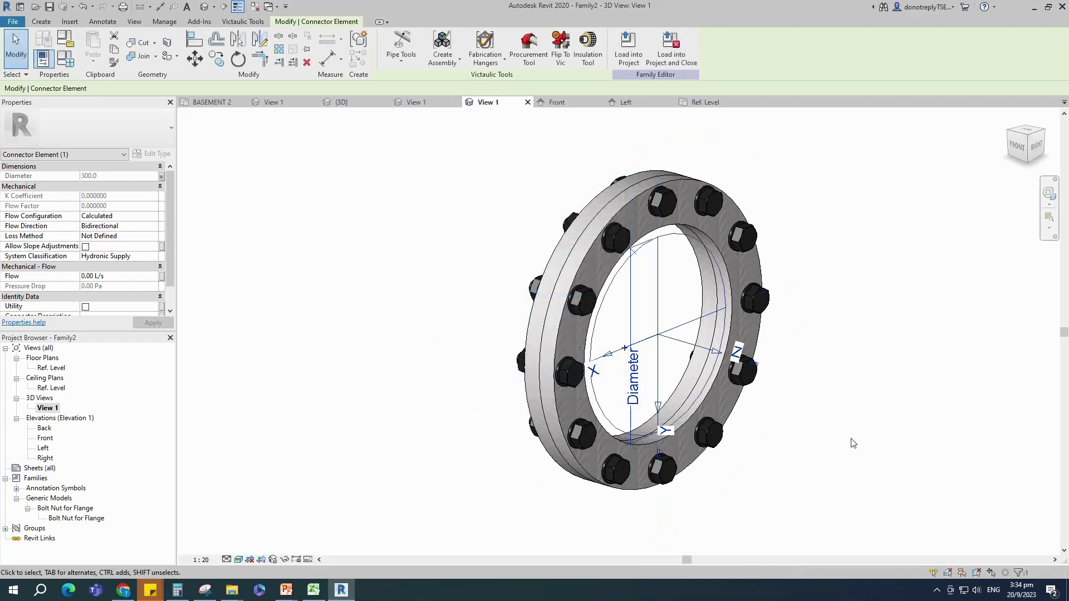
pyautogui.click(850, 439)
# - Add a second pipe connector to the flange's back face and associate its Diameter with Nominal Diameter
pyautogui.keyDown('shift'); pyautogui.moveTo(826, 504); pyautogui.dragTo(947, 510, button='middle'); pyautogui.keyUp('shift')
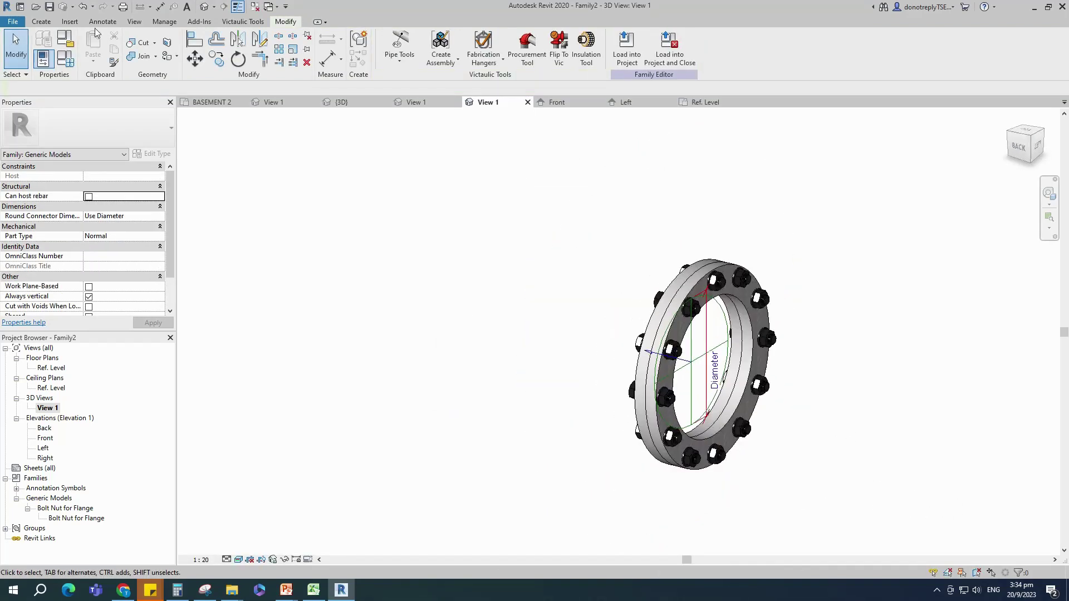
pyautogui.click(41, 21)
pyautogui.click(494, 44)
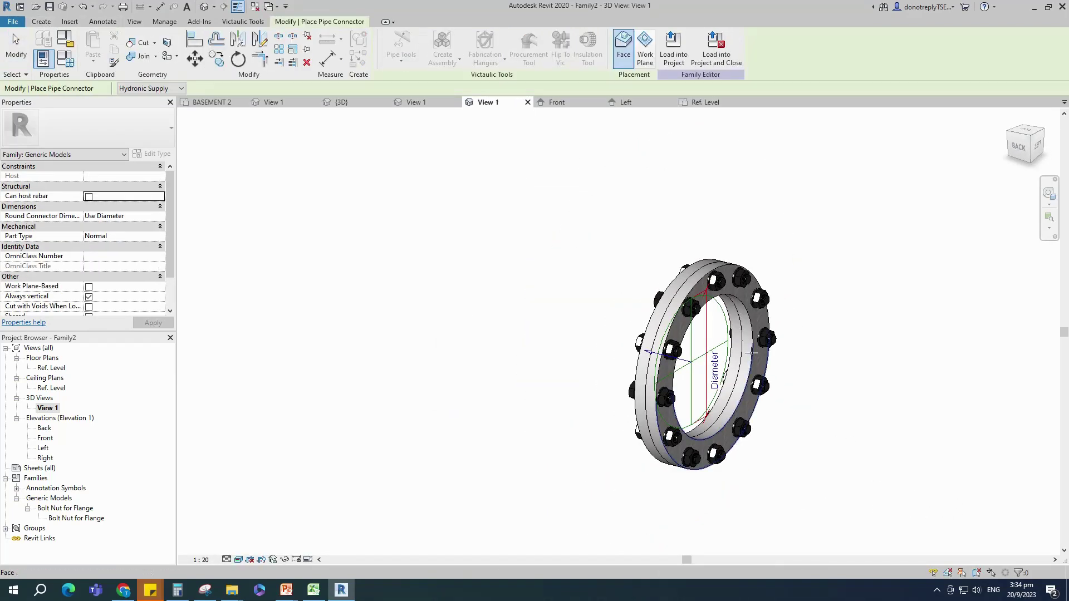
pyautogui.click(723, 384)
pyautogui.click(758, 384)
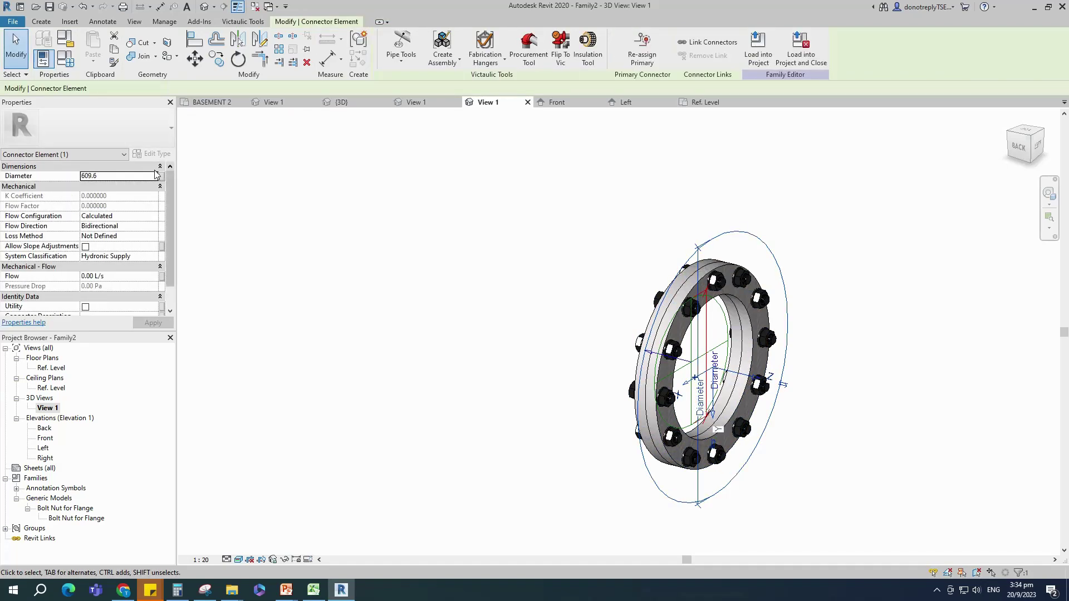
pyautogui.click(161, 176)
pyautogui.click(466, 296)
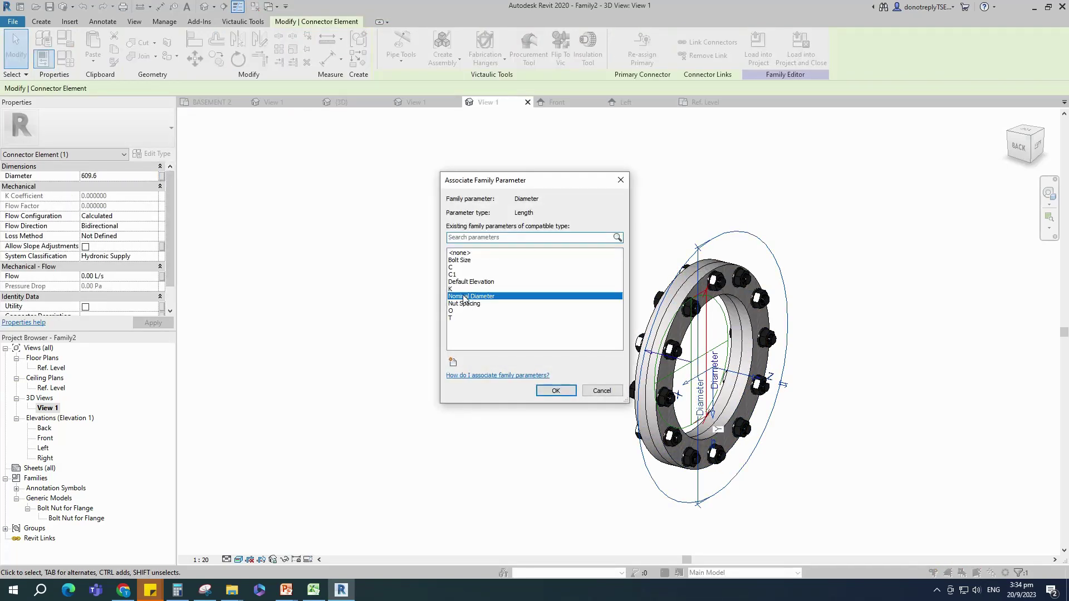
pyautogui.click(554, 391)
pyautogui.click(521, 388)
pyautogui.scroll(2, 890, 439)
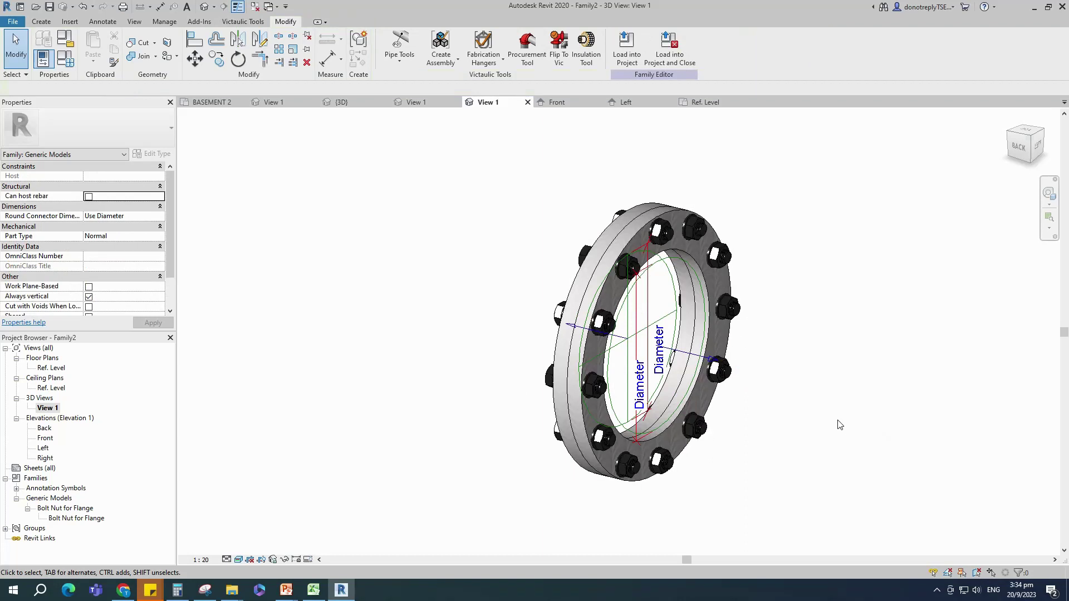
# - Change the family category to Pipe Fittings, turn off Always vertical, and set the Part Type to Flange
pyautogui.click(65, 39)
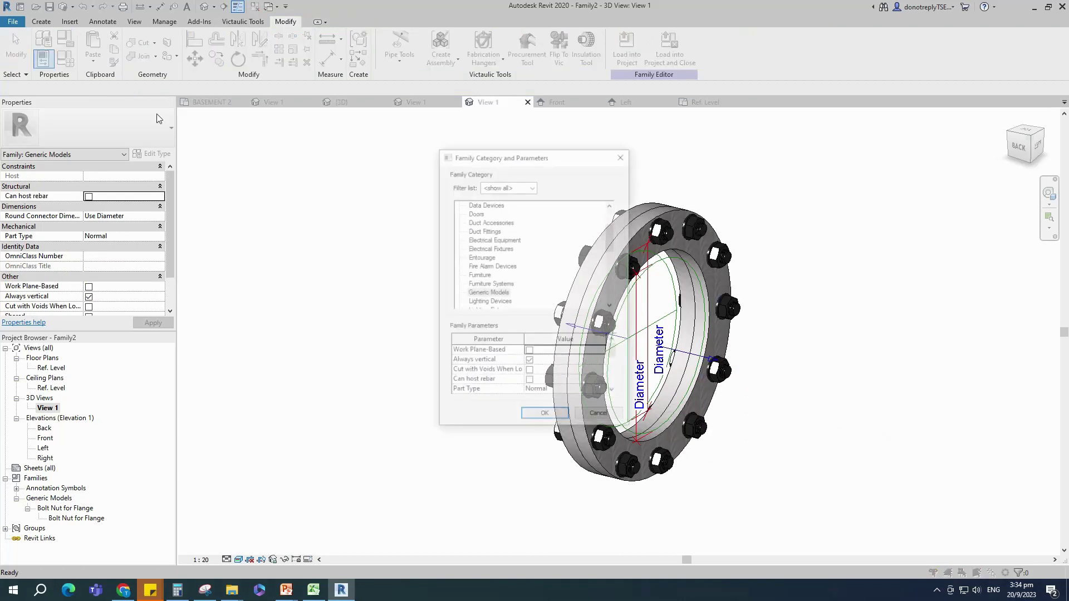
pyautogui.scroll(-4, 529, 284)
pyautogui.click(485, 269)
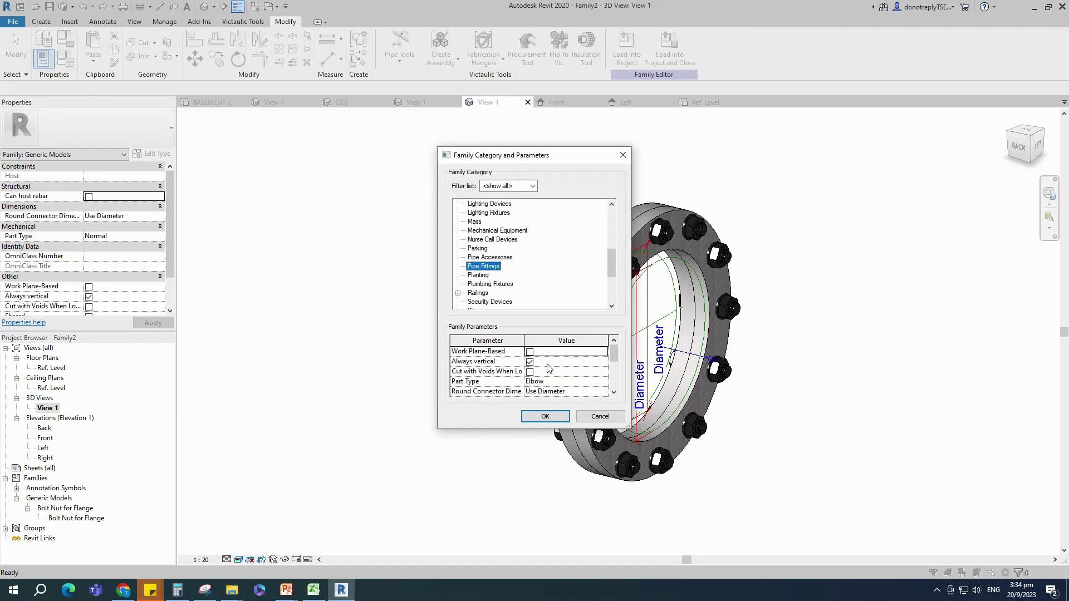
pyautogui.click(606, 384)
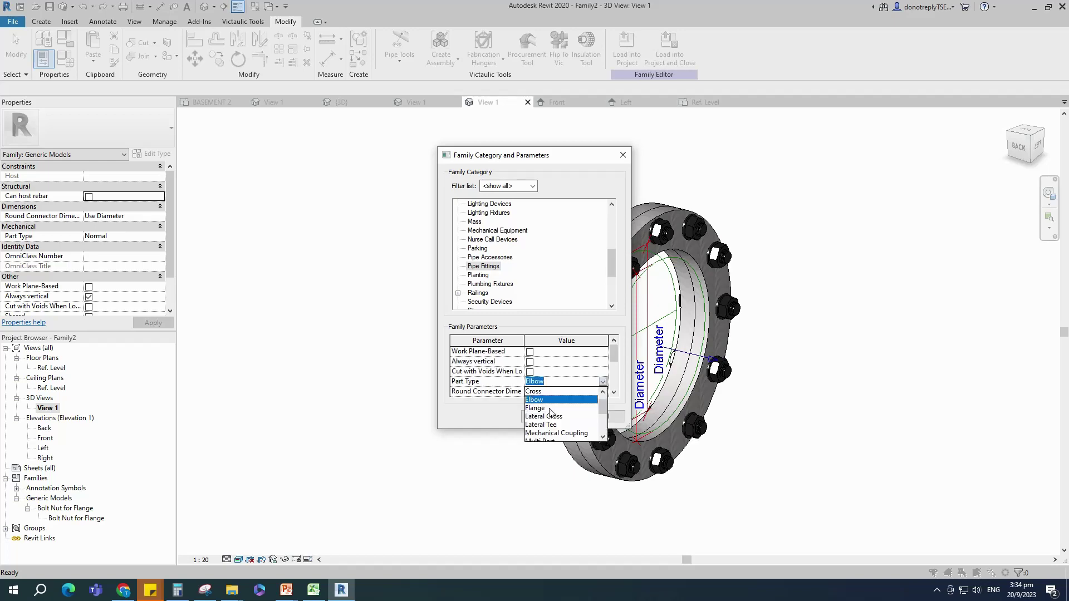
pyautogui.click(544, 413)
pyautogui.click(543, 417)
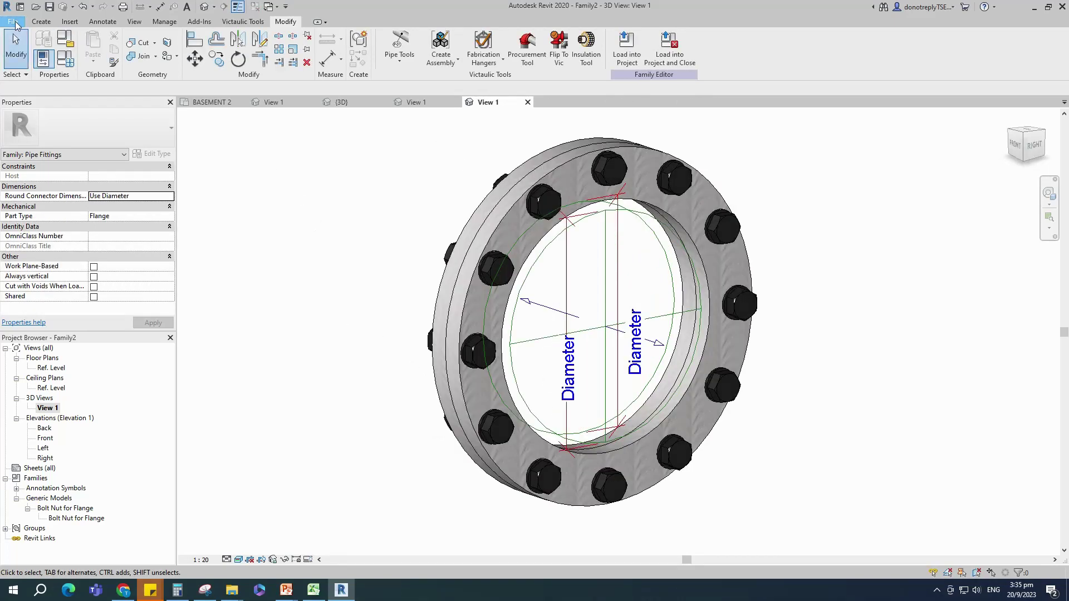
# - Create a new project from the Mechanical Template
pyautogui.click(16, 25)
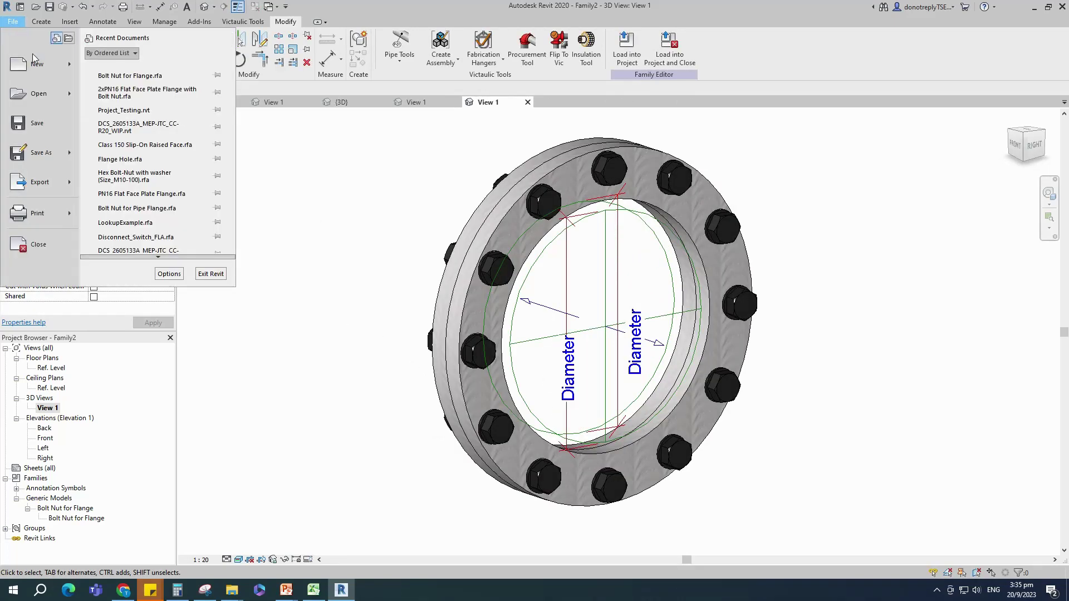
pyautogui.moveTo(31, 65)
pyautogui.click(115, 65)
pyautogui.click(567, 271)
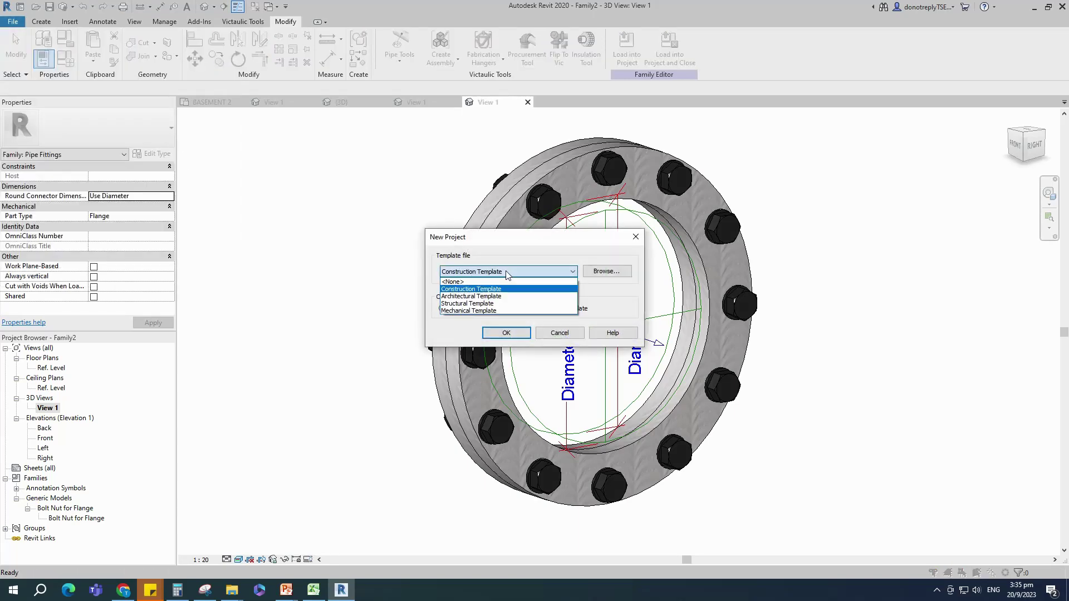
pyautogui.click(474, 315)
pyautogui.click(506, 333)
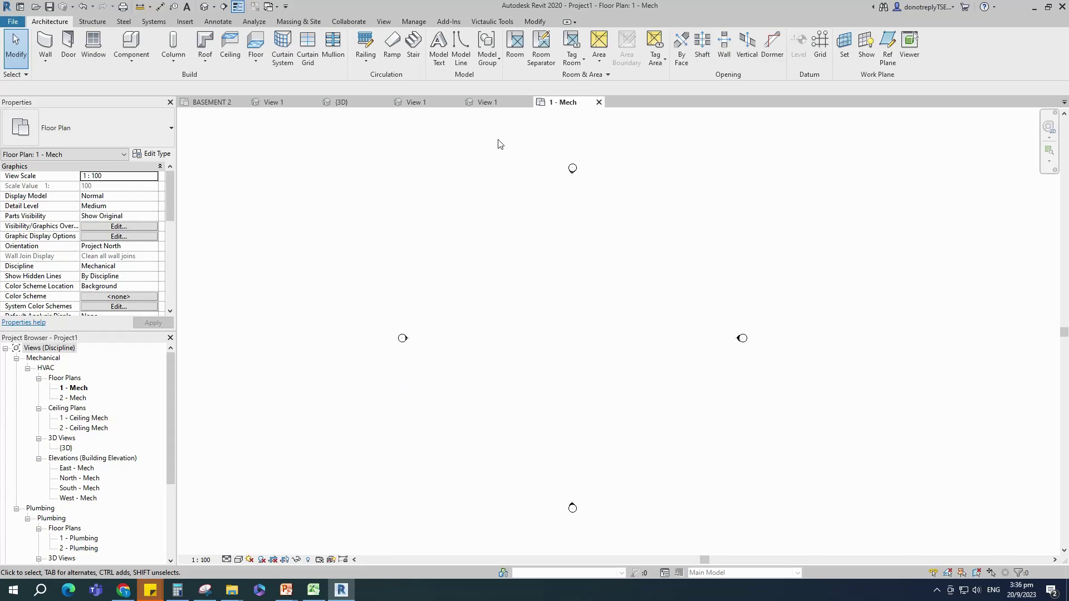
# - Load the flange family Family2 into Project1 only
pyautogui.click(489, 106)
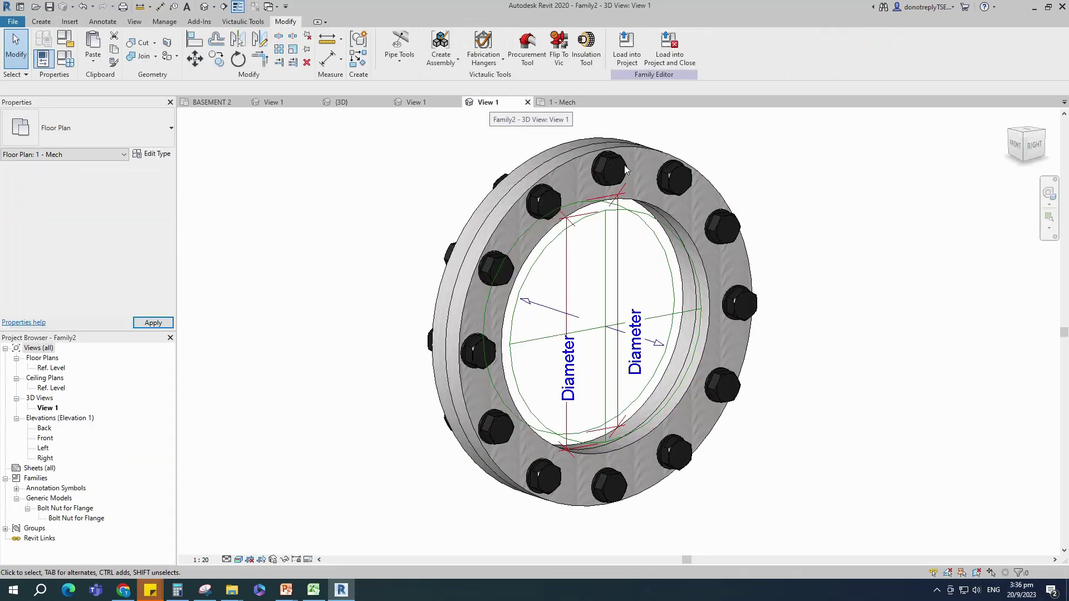
pyautogui.click(627, 47)
pyautogui.click(463, 261)
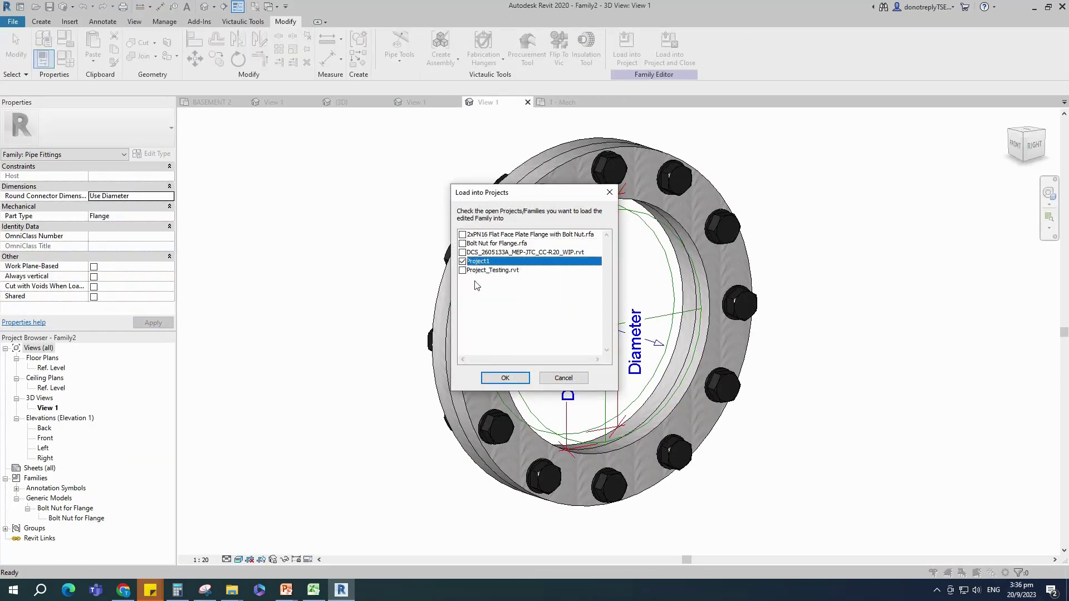
pyautogui.click(504, 379)
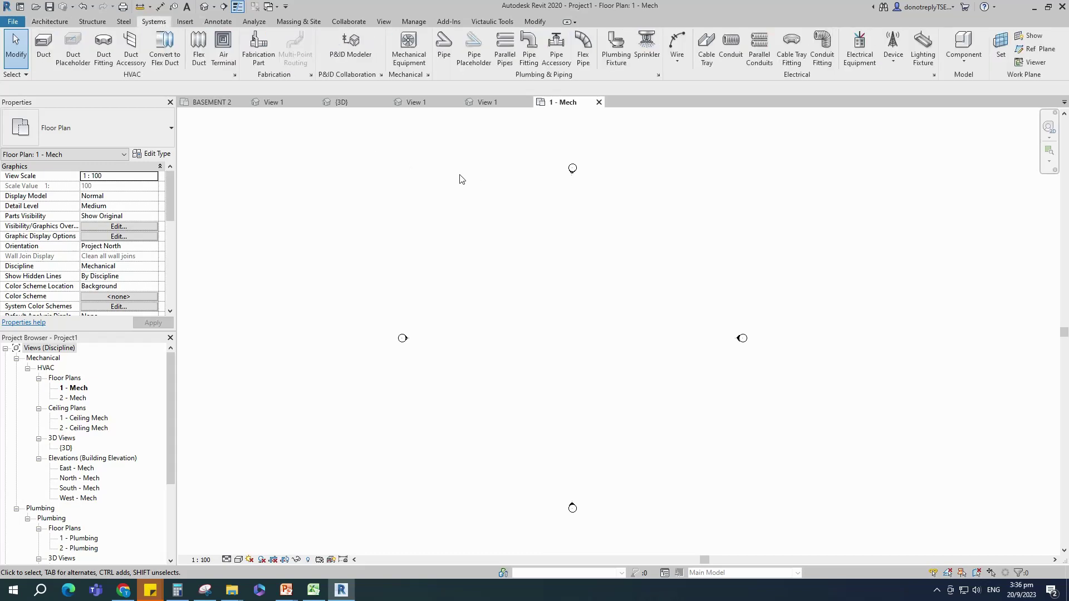
# - Start a Chilled Water pipe with a 600 mm diameter and set the 1 - Mech plan to Fine detail level and Shaded style
pyautogui.click(444, 49)
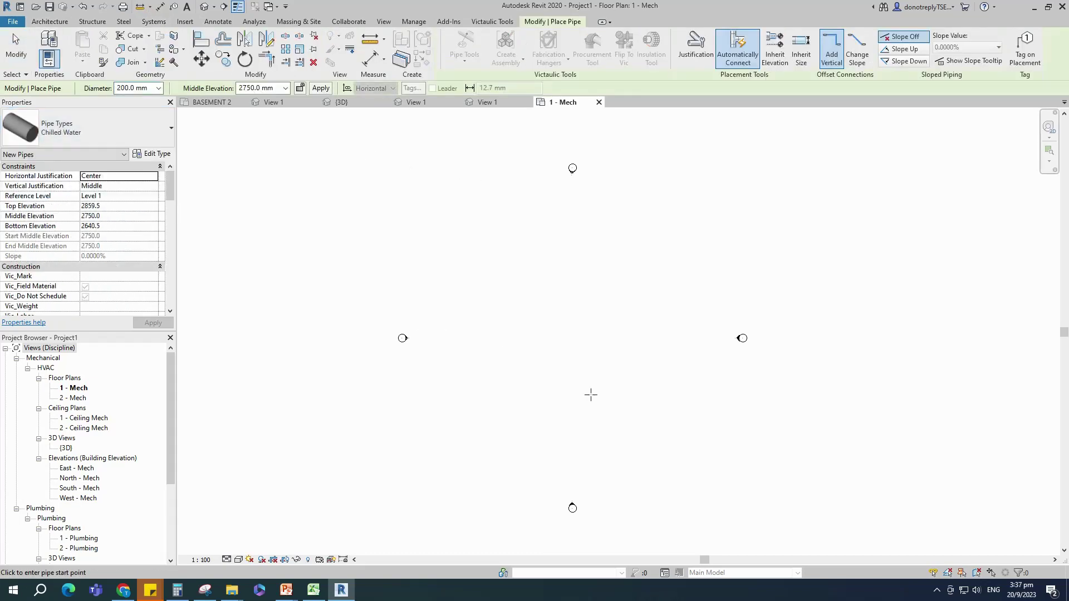
pyautogui.click(159, 88)
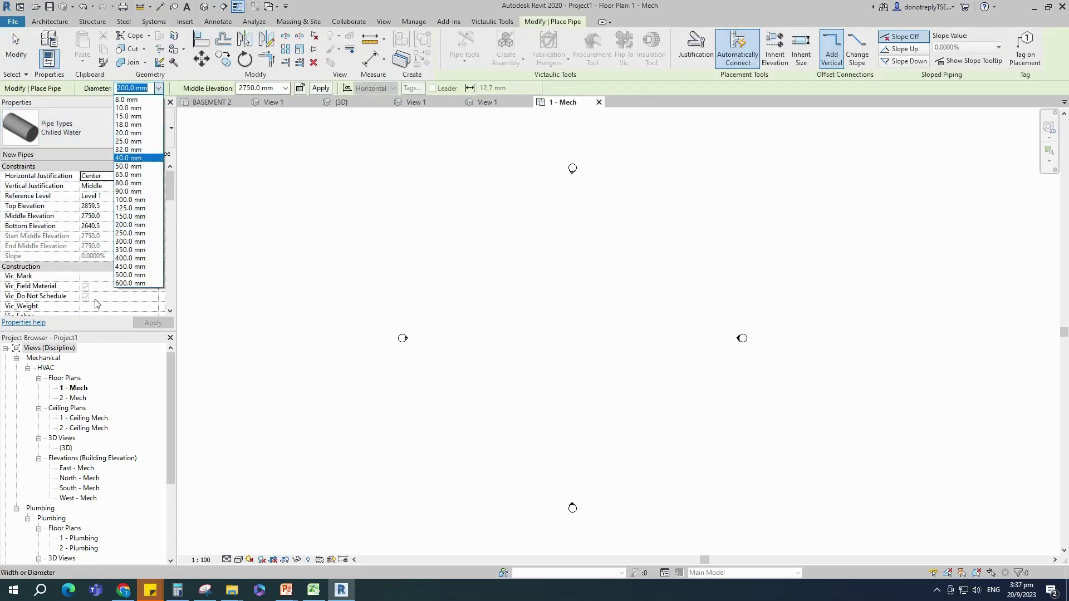
pyautogui.click(134, 284)
pyautogui.scroll(2, 574, 353)
pyautogui.click(468, 344)
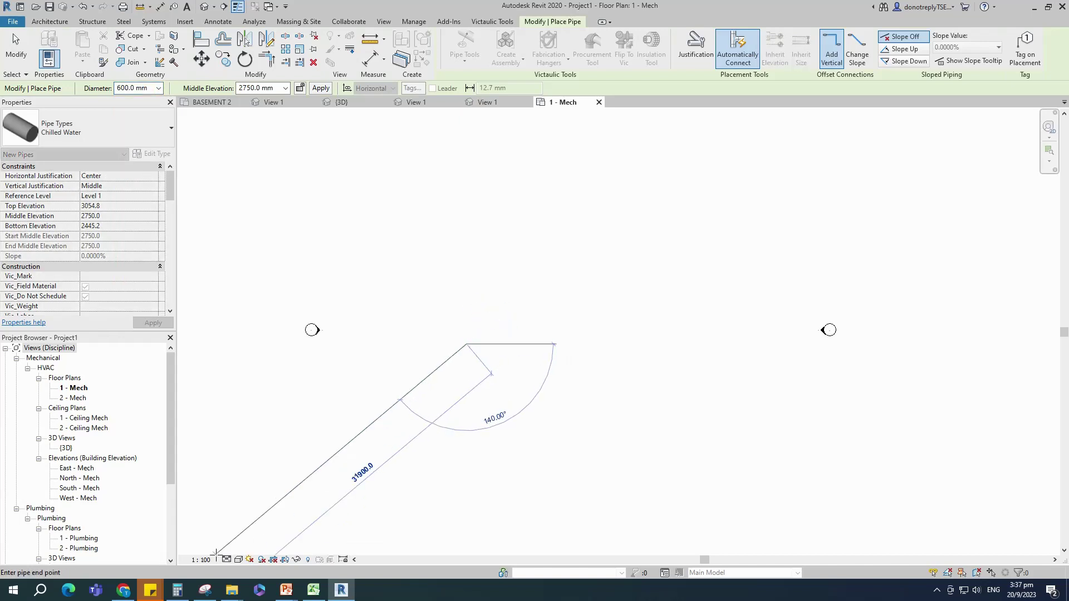
pyautogui.click(227, 560)
pyautogui.click(239, 548)
pyautogui.click(239, 559)
pyautogui.click(258, 514)
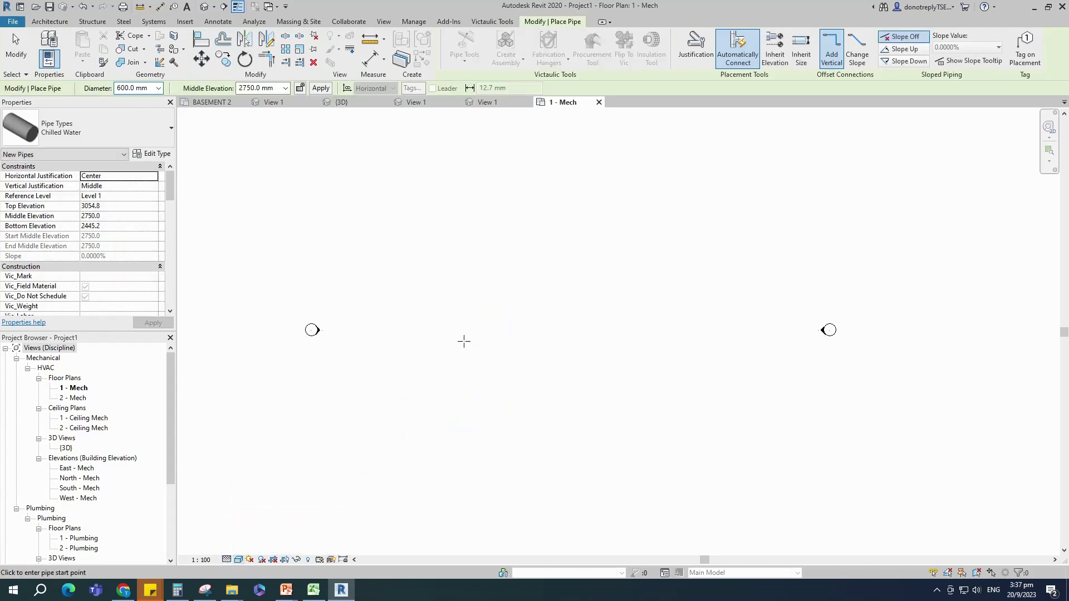
# - Draw a horizontal 600 mm Chilled Water pipe between the elevation markers in the 1 - Mech plan
pyautogui.click(439, 338)
pyautogui.scroll(2, 482, 337)
pyautogui.click(494, 338)
pyautogui.press('Escape')
pyautogui.press('Escape')
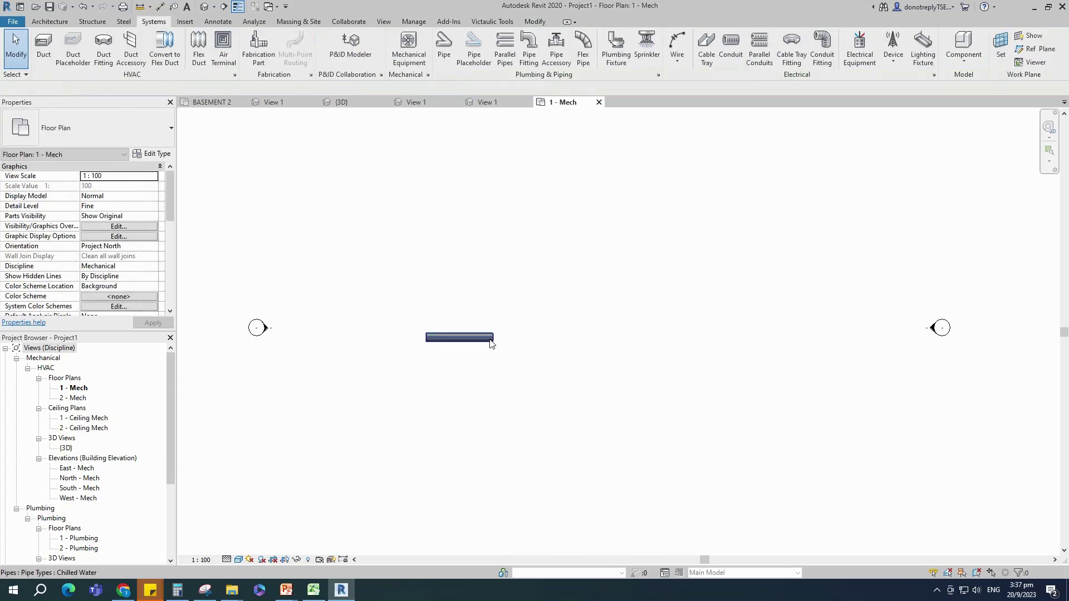
# - In the Chilled Water routing preferences, assign Family2: Family2 as the Flange fitting for all sizes
pyautogui.click(490, 339)
pyautogui.click(152, 154)
pyautogui.click(800, 274)
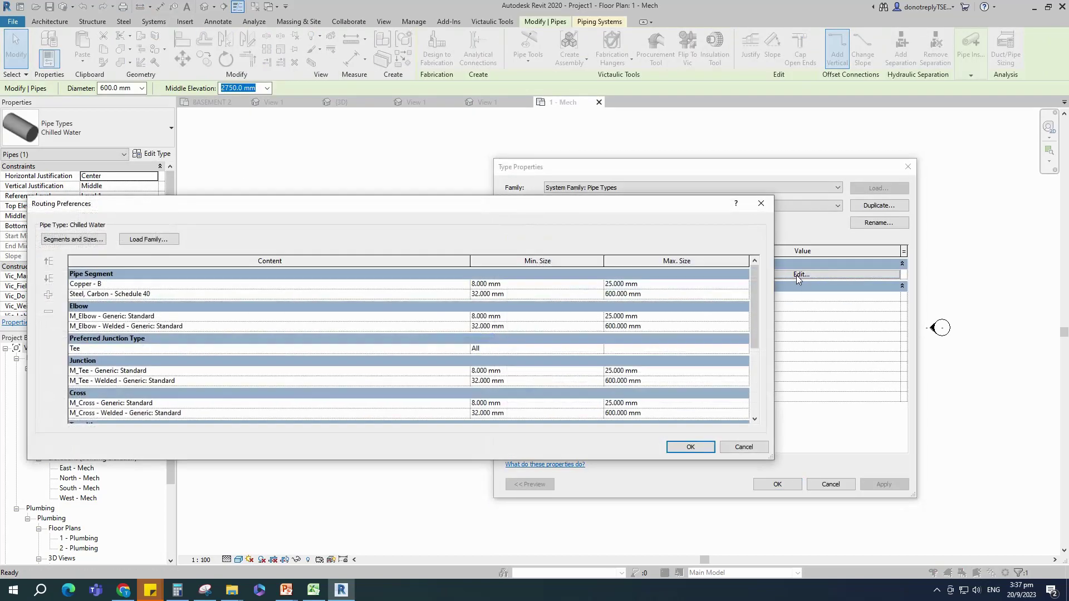
pyautogui.scroll(-2, 224, 383)
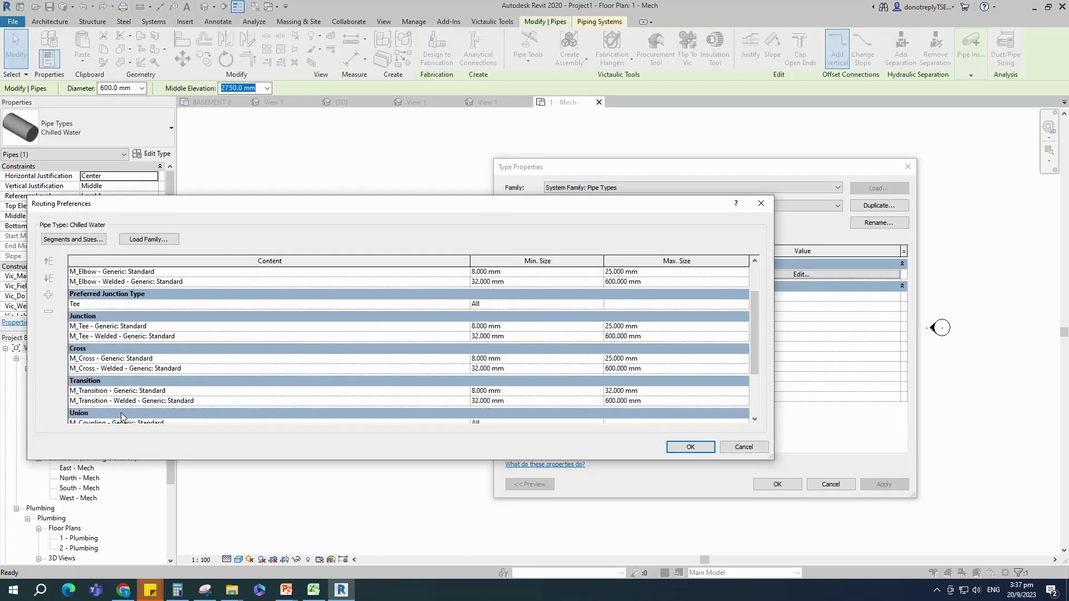
pyautogui.scroll(-3, 122, 417)
pyautogui.click(464, 370)
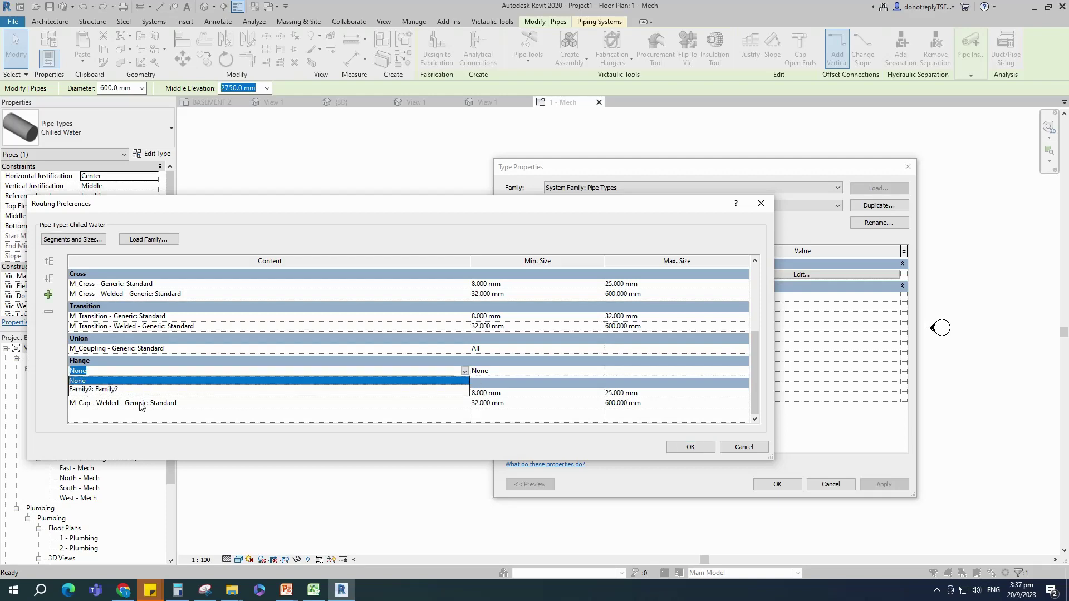
pyautogui.click(111, 392)
pyautogui.click(598, 371)
pyautogui.click(484, 387)
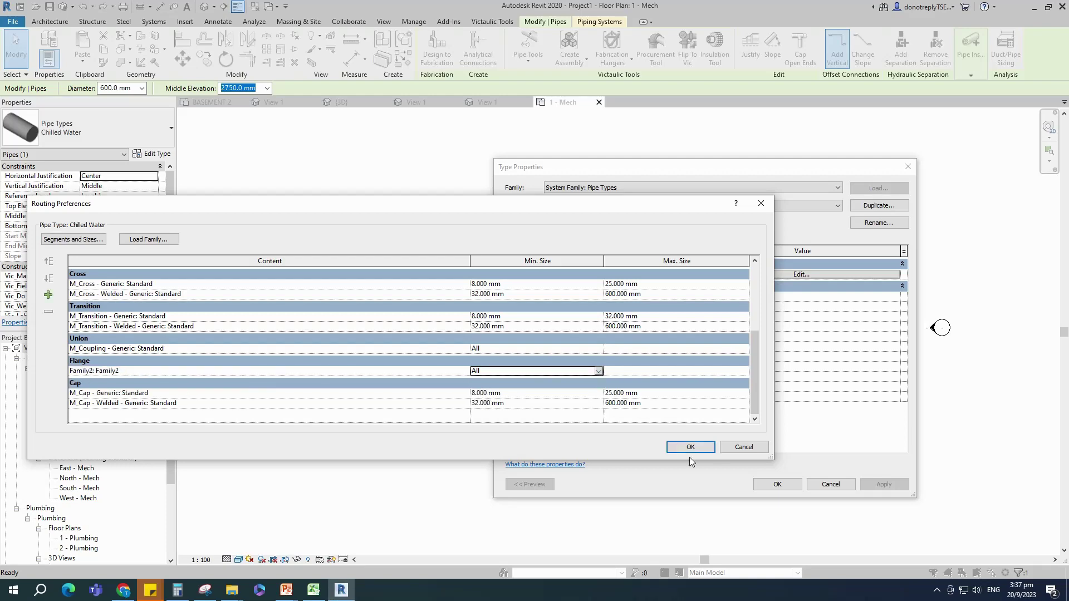
pyautogui.click(691, 448)
pyautogui.click(776, 484)
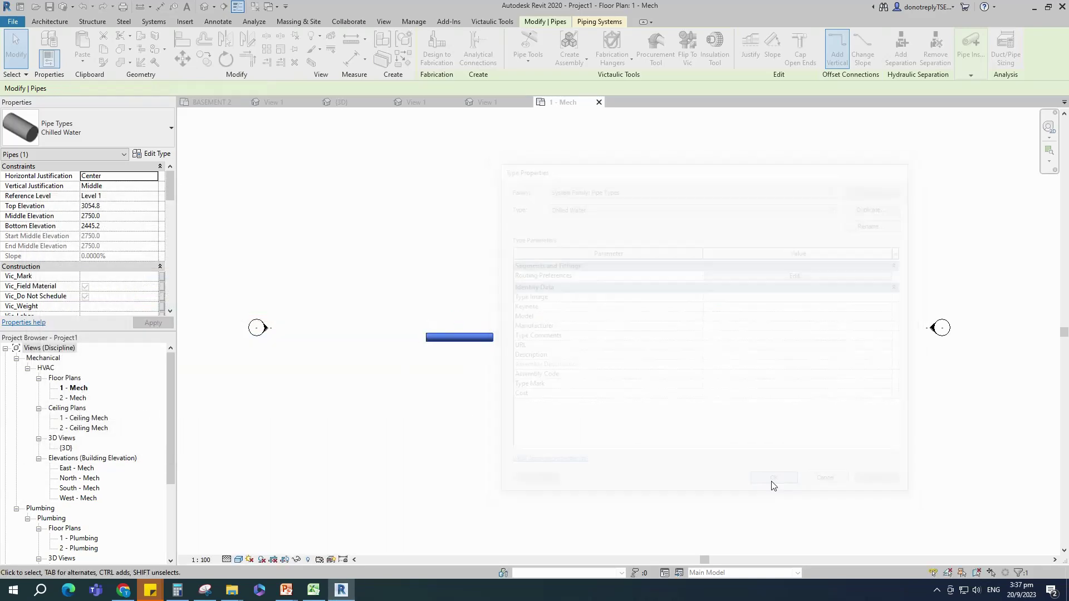
# - Extend the 600 mm pipe's right end with a 300 mm pipe that turns 90 degrees upward in plan
pyautogui.scroll(1, 476, 351)
pyautogui.click(404, 39)
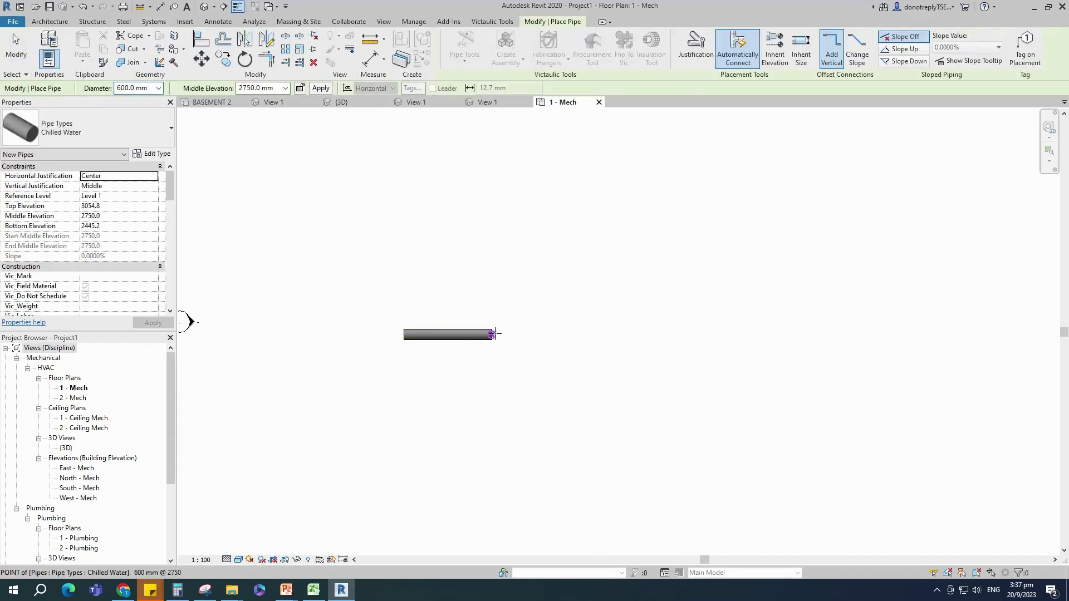
pyautogui.click(492, 335)
pyautogui.click(159, 88)
pyautogui.click(125, 242)
pyautogui.click(526, 334)
pyautogui.scroll(3, 543, 340)
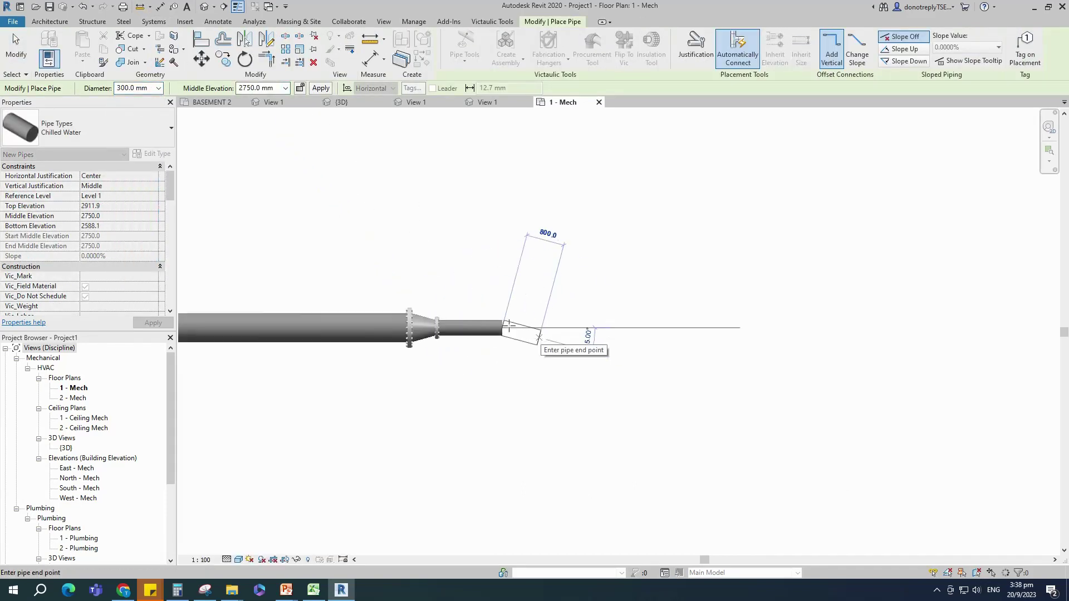
pyautogui.click(501, 232)
pyautogui.press('Escape')
pyautogui.press('Escape')
pyautogui.scroll(3, 392, 313)
pyautogui.scroll(-3, 915, 351)
# - Branch a 600 mm pipe upward from the middle of the main pipe, then route it left and upward again
pyautogui.click(661, 339)
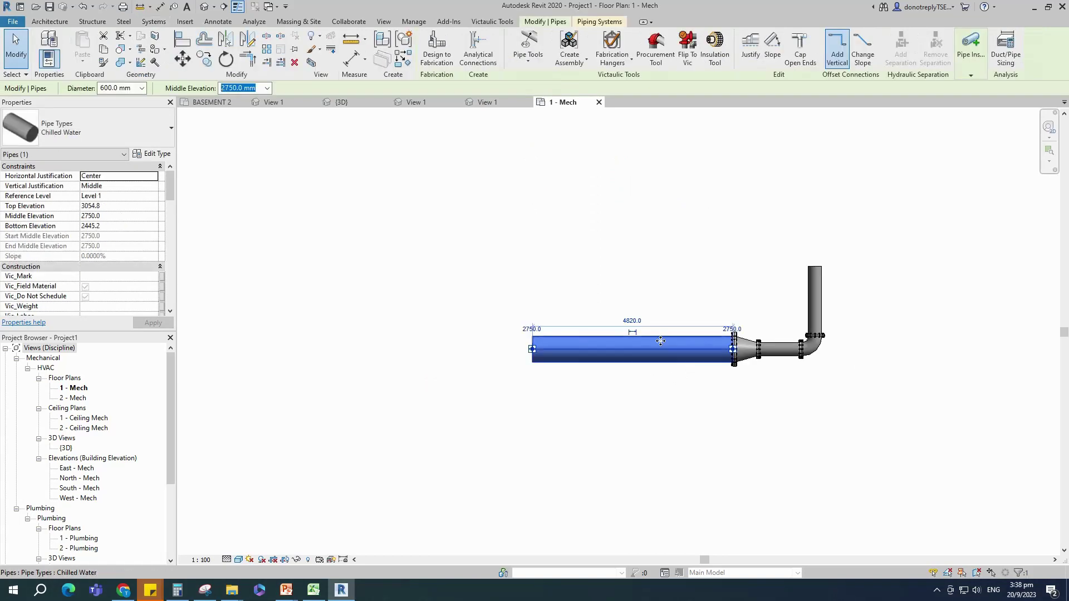
pyautogui.press('c')
pyautogui.press('s')
pyautogui.click(638, 350)
pyautogui.click(639, 249)
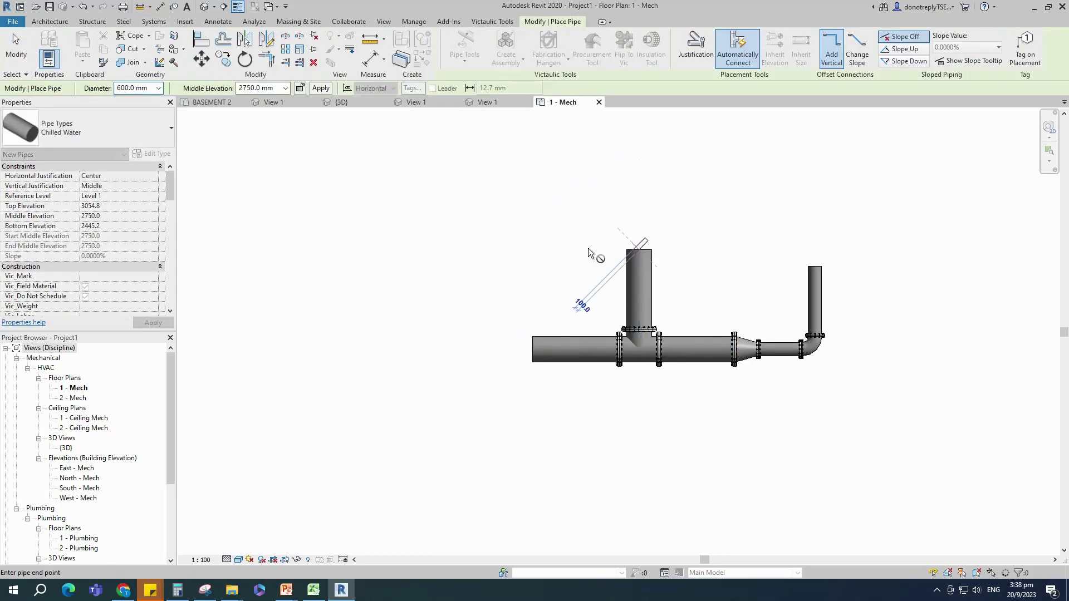
pyautogui.click(556, 249)
pyautogui.click(556, 158)
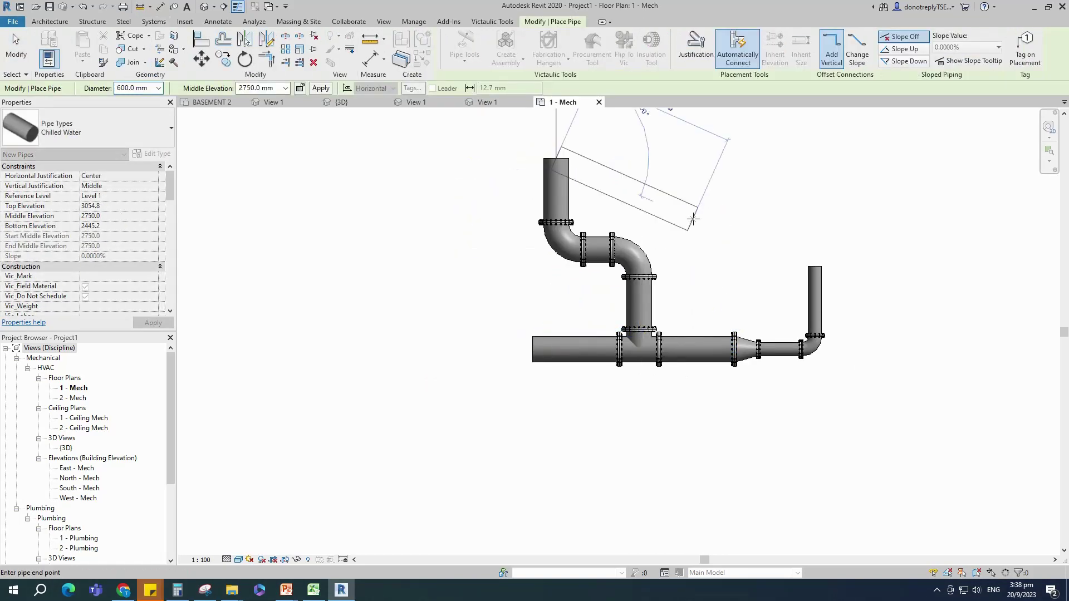
pyautogui.press('Escape')
pyautogui.press('Escape')
# - Extend the main pipe's left end with a straight 100 mm Chilled Water pipe
pyautogui.click(543, 357)
pyautogui.press('c')
pyautogui.press('s')
pyautogui.click(532, 350)
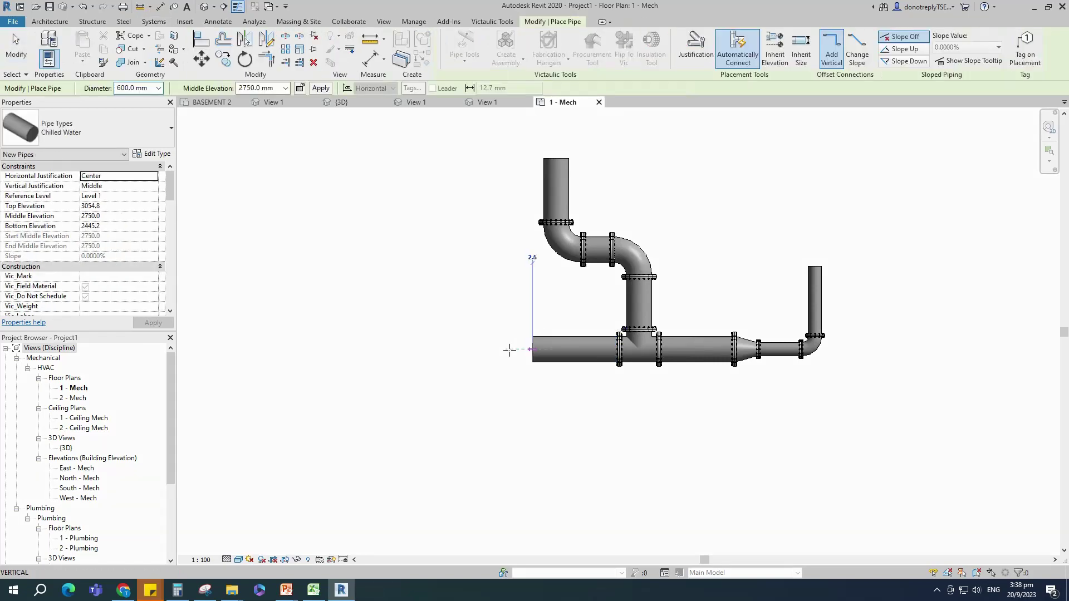
pyautogui.click(159, 88)
pyautogui.click(129, 208)
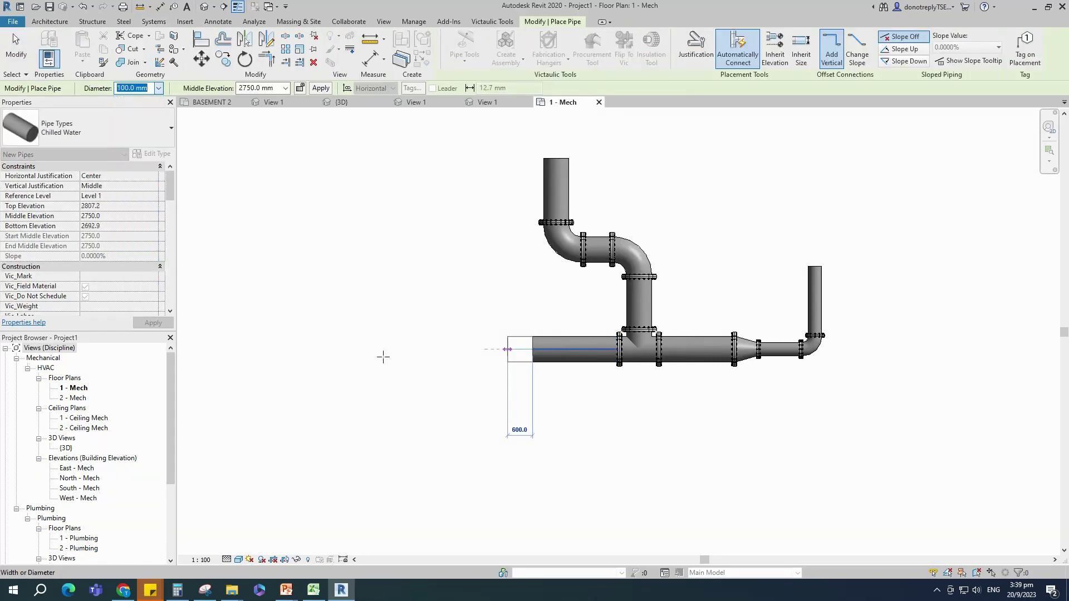
pyautogui.click(453, 350)
pyautogui.press('Escape')
pyautogui.press('Escape')
pyautogui.scroll(3, 513, 372)
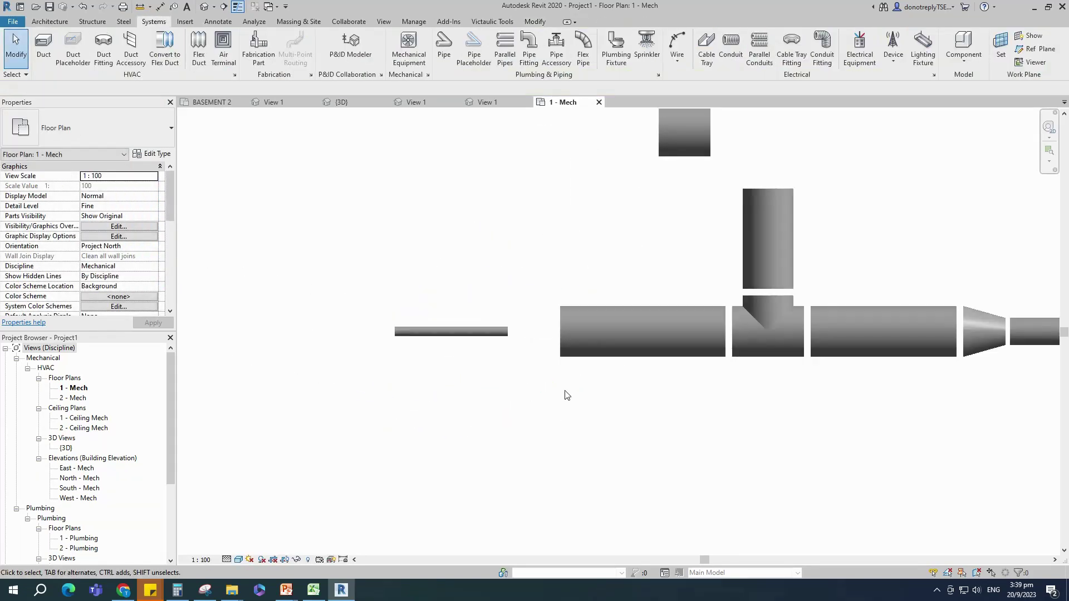
pyautogui.scroll(-5, 478, 401)
# - Select the whole pipe run, isolate it in a 3D view with Selection Box, and inspect the flanged joints
pyautogui.moveTo(407, 171); pyautogui.dragTo(776, 410)
pyautogui.press('b')
pyautogui.press('x')
pyautogui.scroll(7, 769, 523)
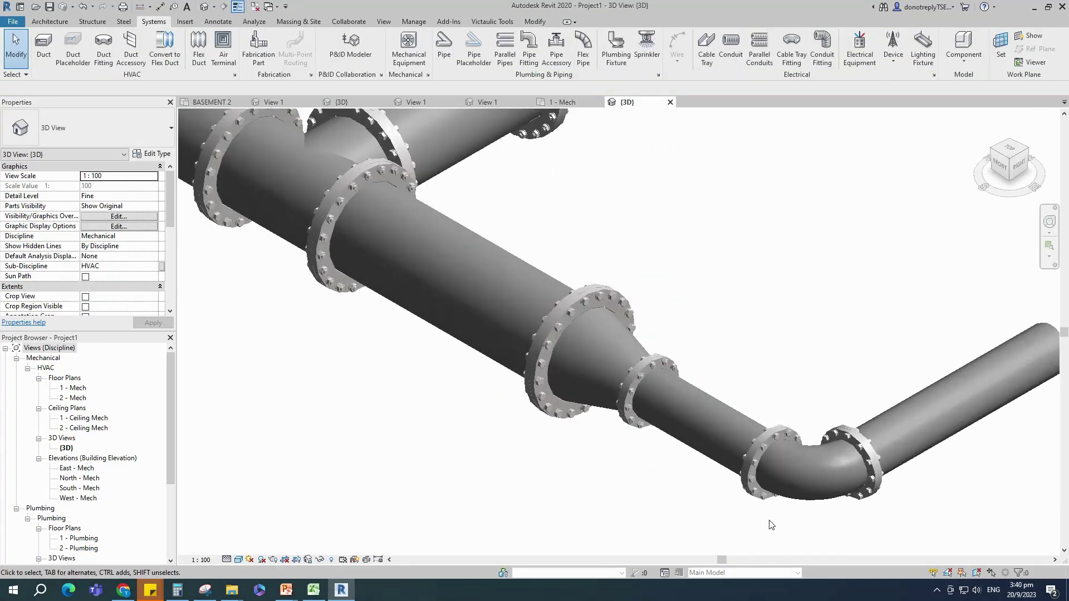
pyautogui.scroll(-6, 671, 511)
pyautogui.scroll(2, 576, 333)
pyautogui.scroll(-1, 527, 315)
# - Switch the 3D view to the Realistic visual style and inspect the flanged pipe run from the opposite side
pyautogui.click(239, 560)
pyautogui.click(266, 539)
pyautogui.click(267, 537)
pyautogui.scroll(5, 706, 510)
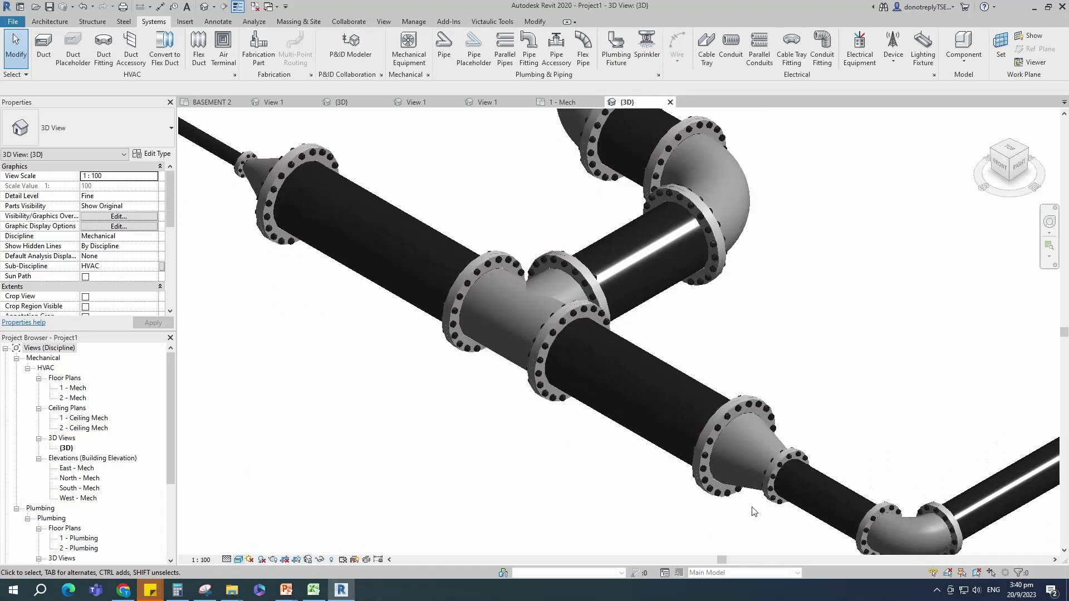
pyautogui.scroll(-5, 563, 491)
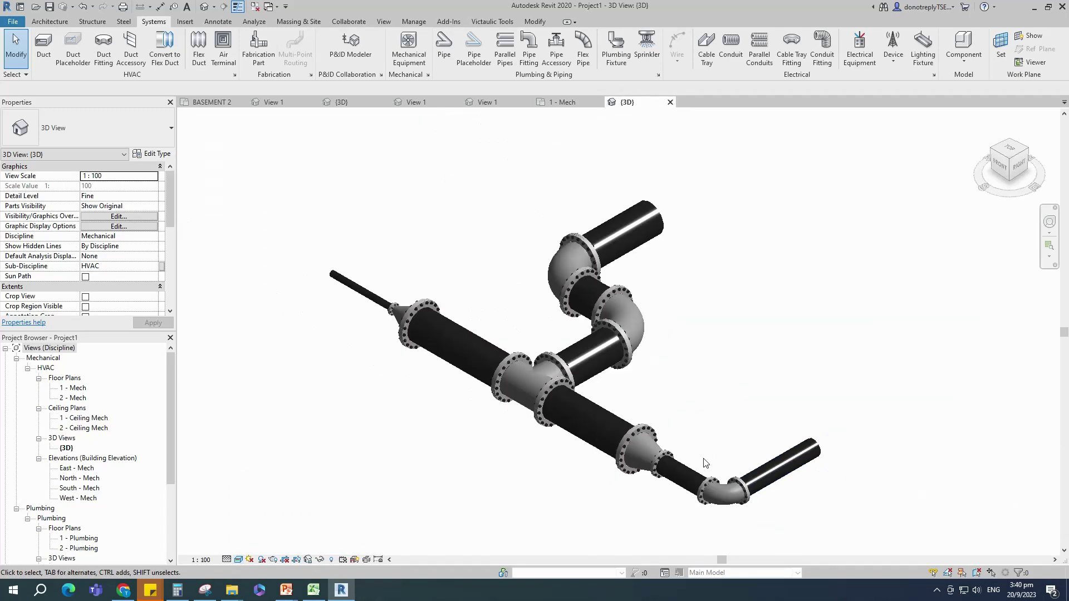
pyautogui.keyDown('shift'); pyautogui.moveTo(564, 491); pyautogui.dragTo(559, 444, button='middle'); pyautogui.keyUp('shift')
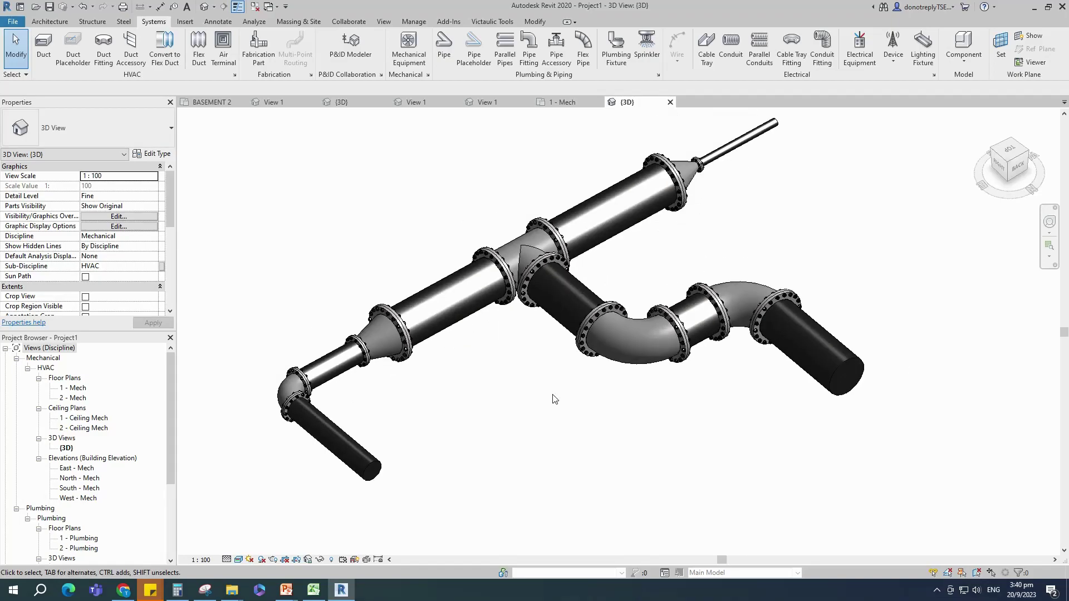